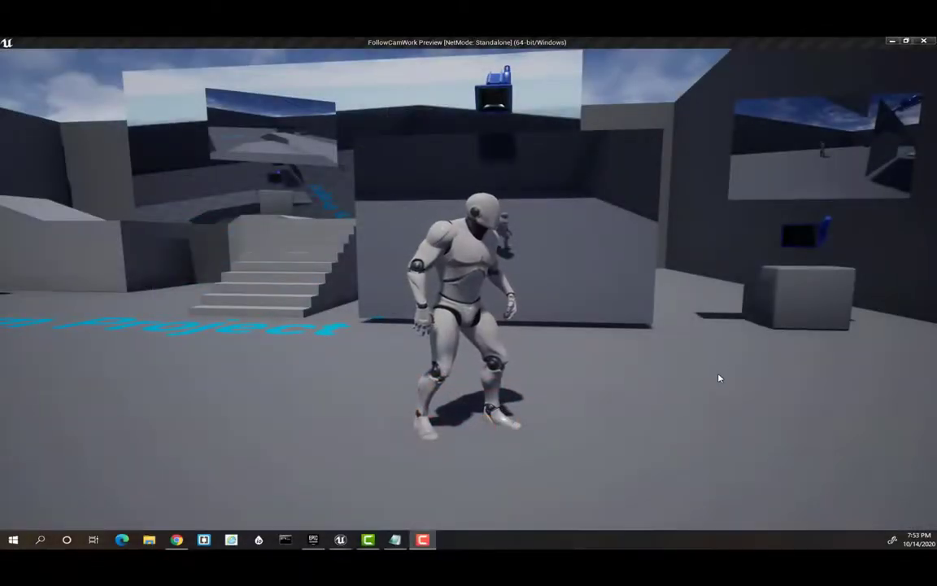
Step: Run the mannequin back and forth with W/S/D while watching the live capture screens
click(719, 378)
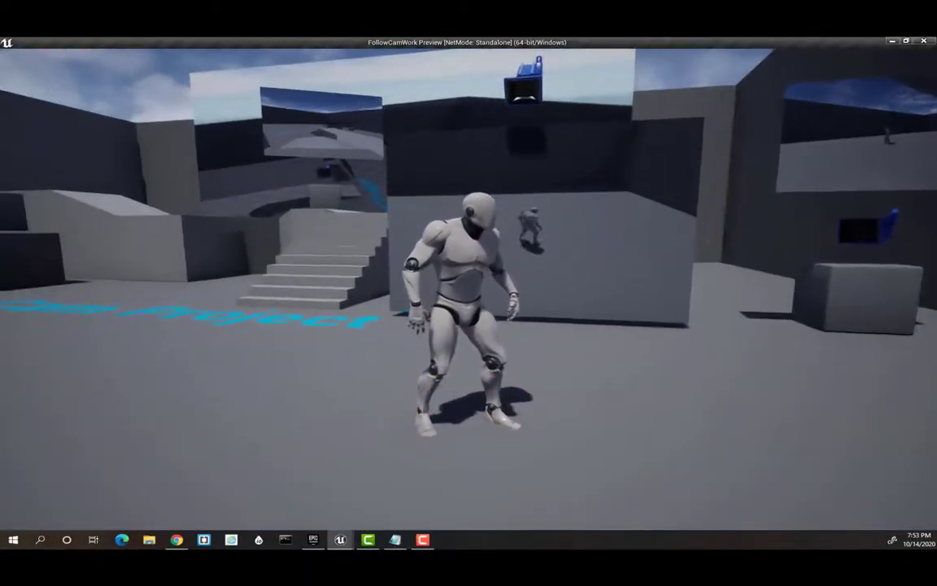
key(w)
key(s)
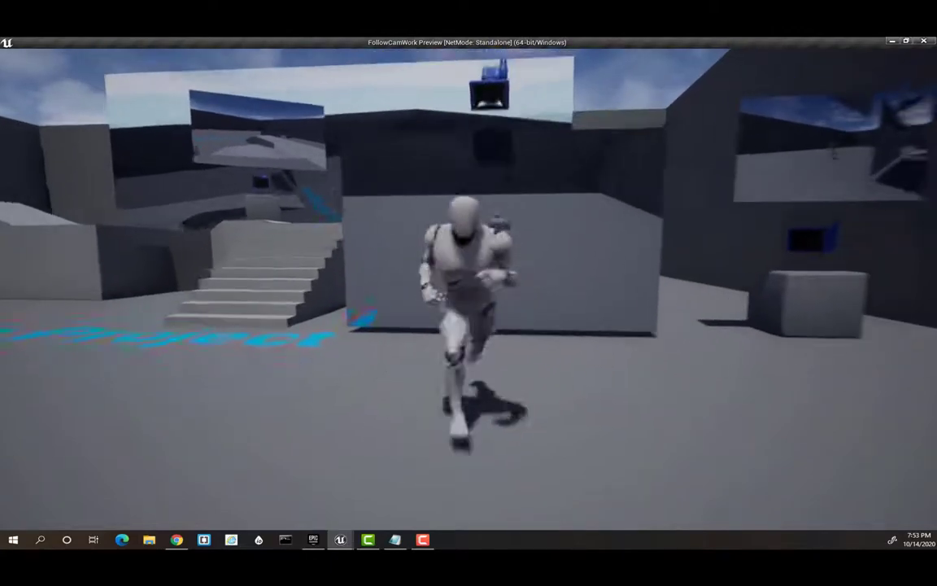
key(w)
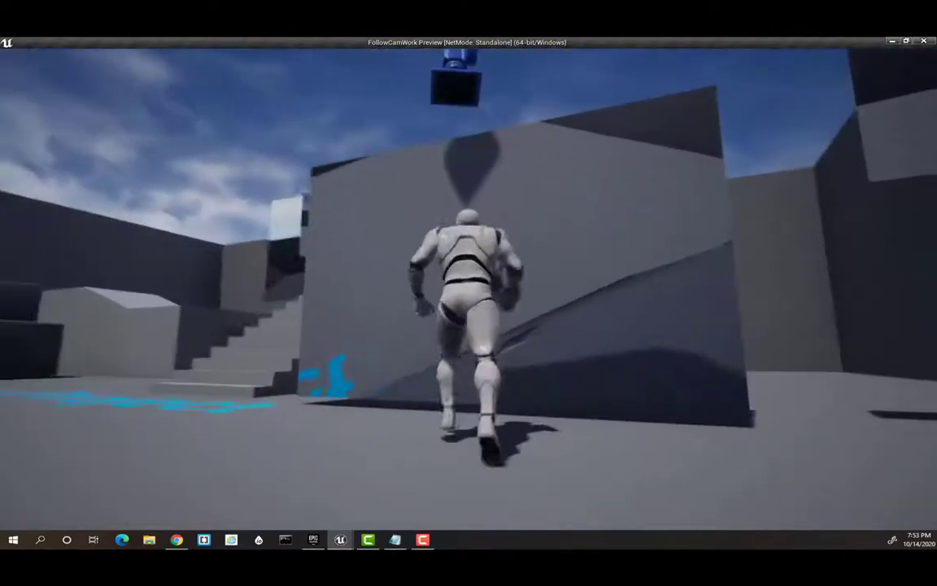
key(s)
key(d)
key(w)
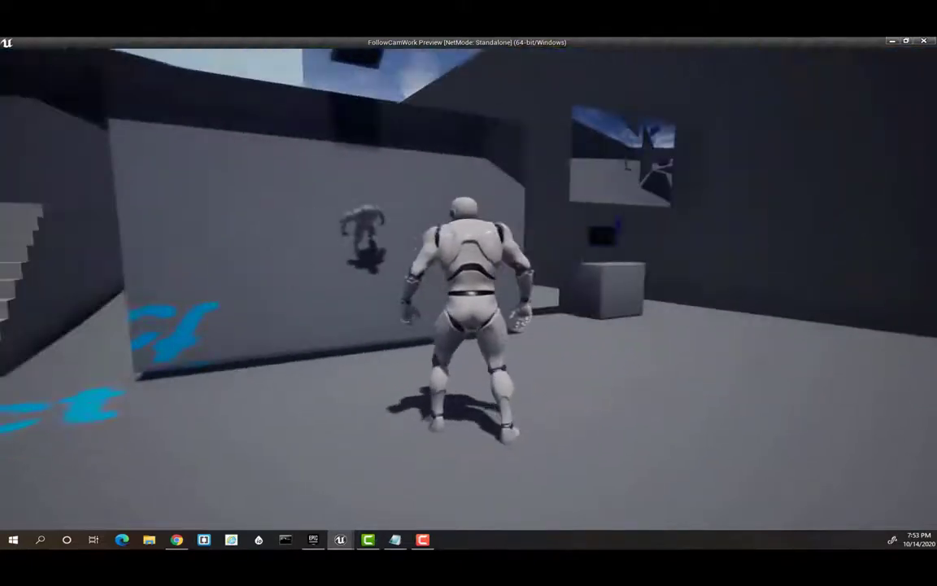
key(w)
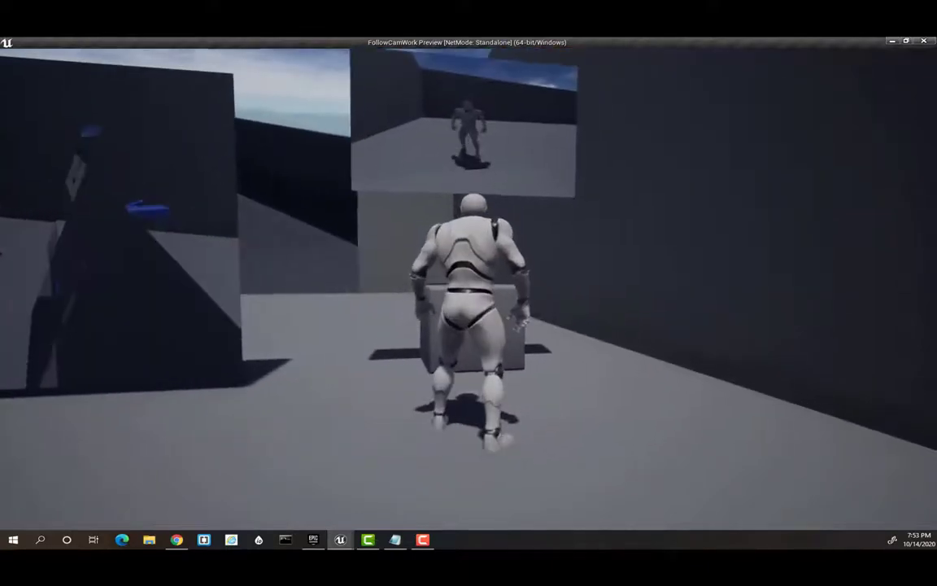
key(s)
key(w)
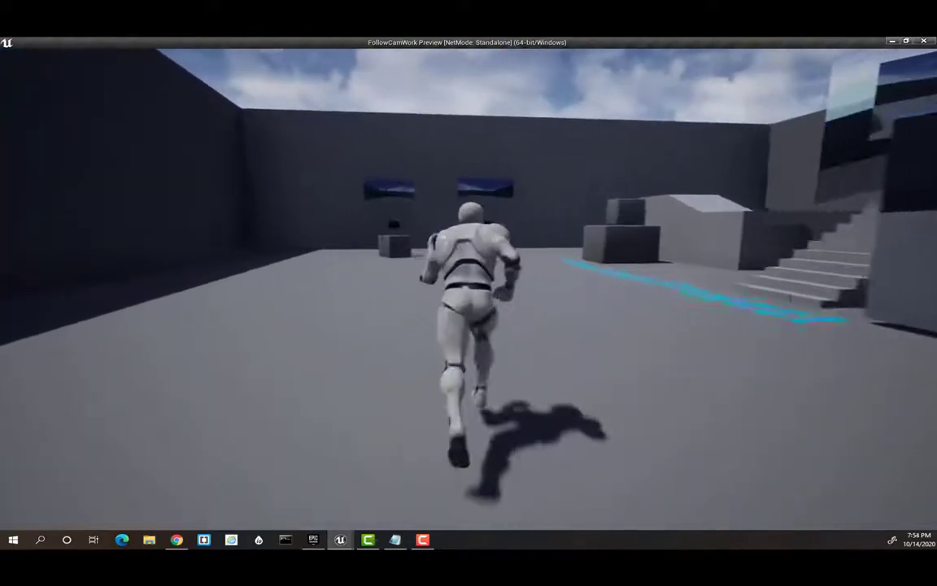
Step: Steer the mannequin left and right, up the stairs onto the platform, then exit the preview
key(a)
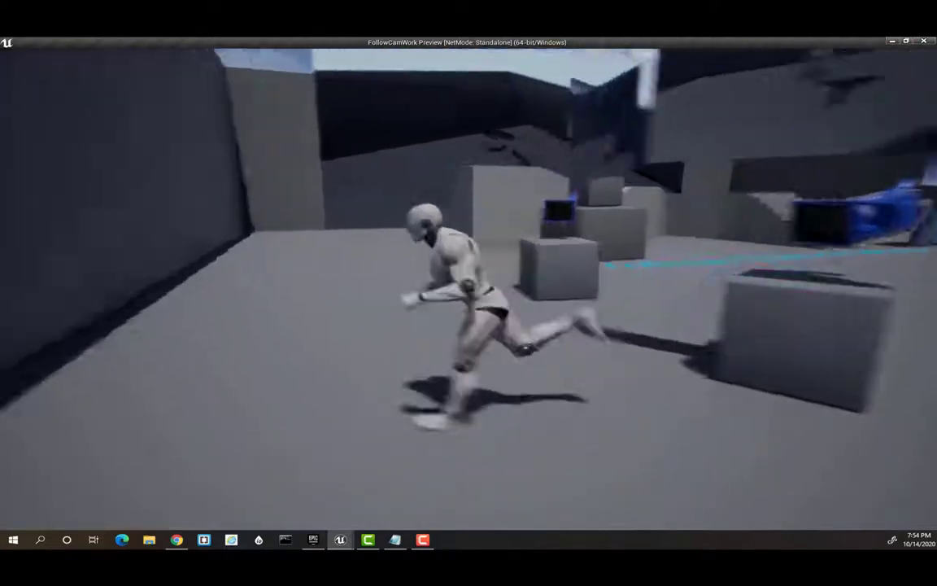
key(w)
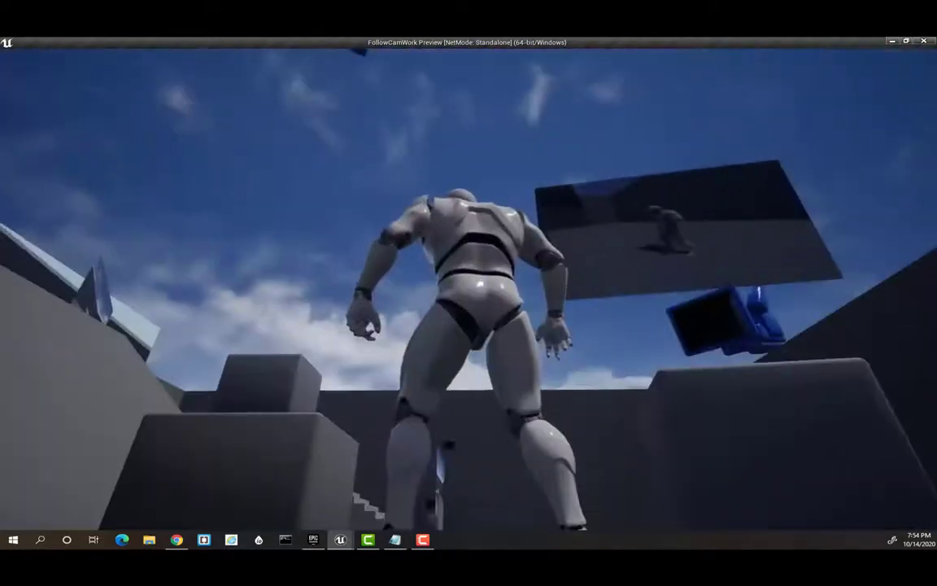
key(d)
key(s)
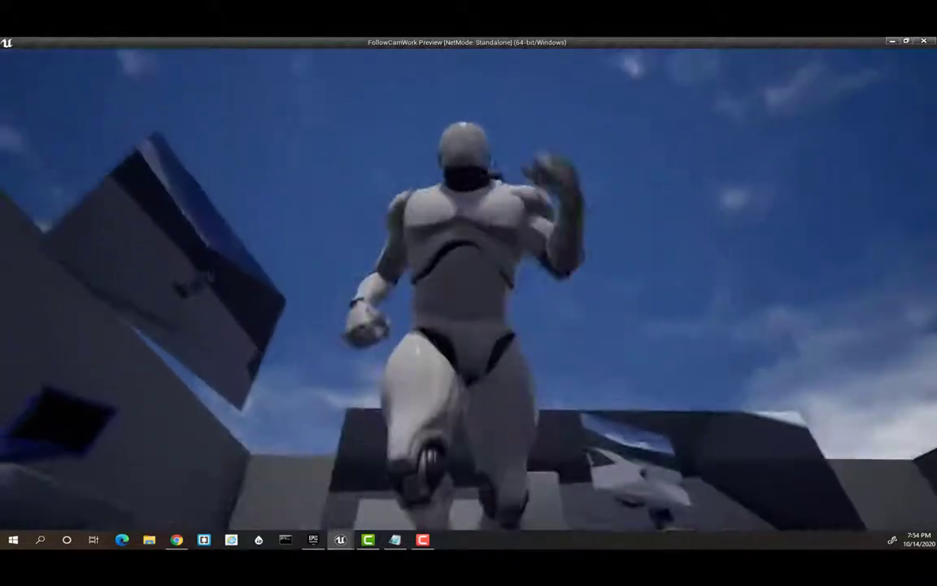
key(a)
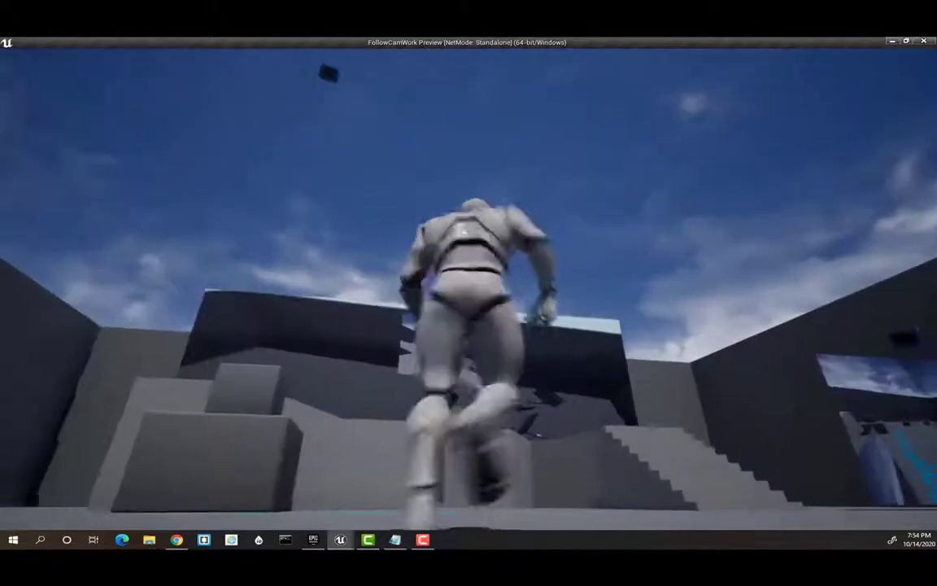
key(w)
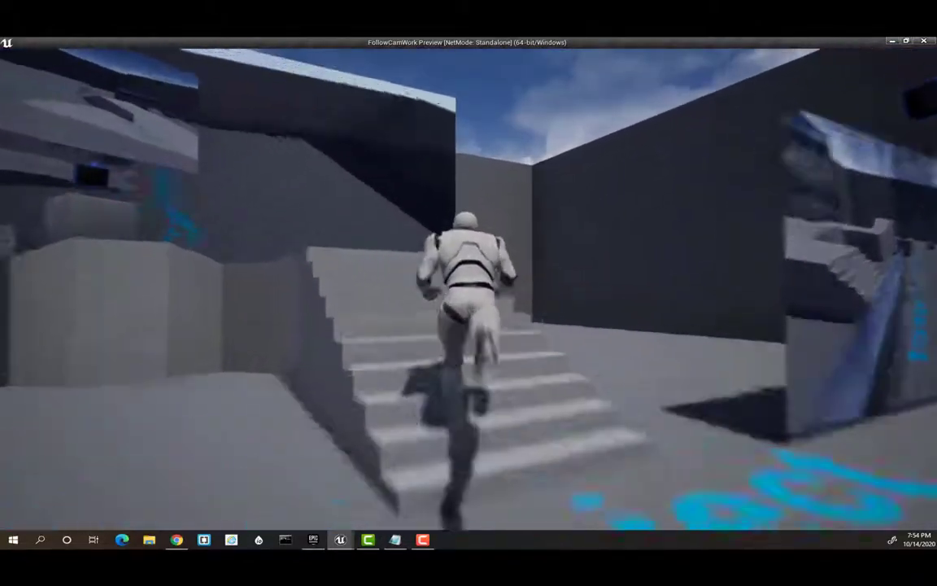
key(d)
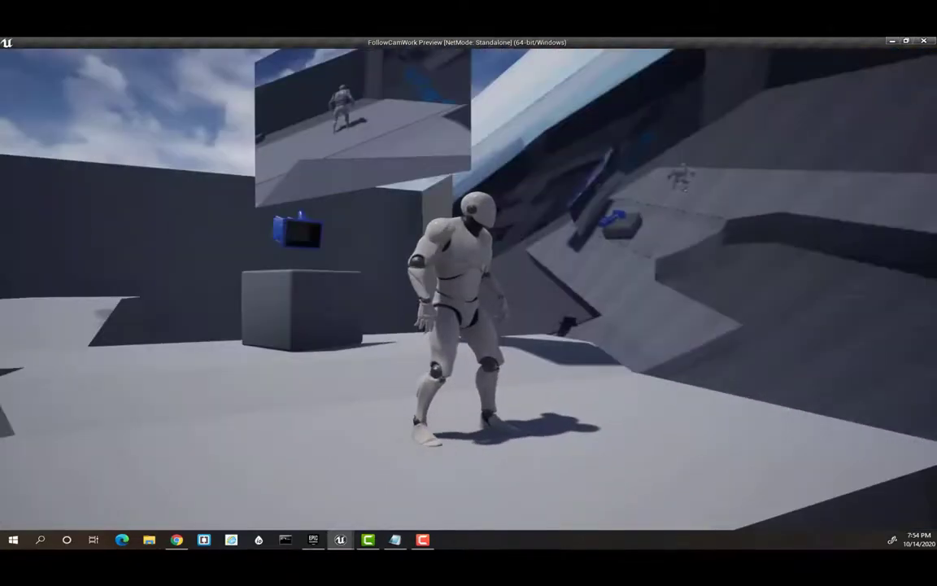
key(a)
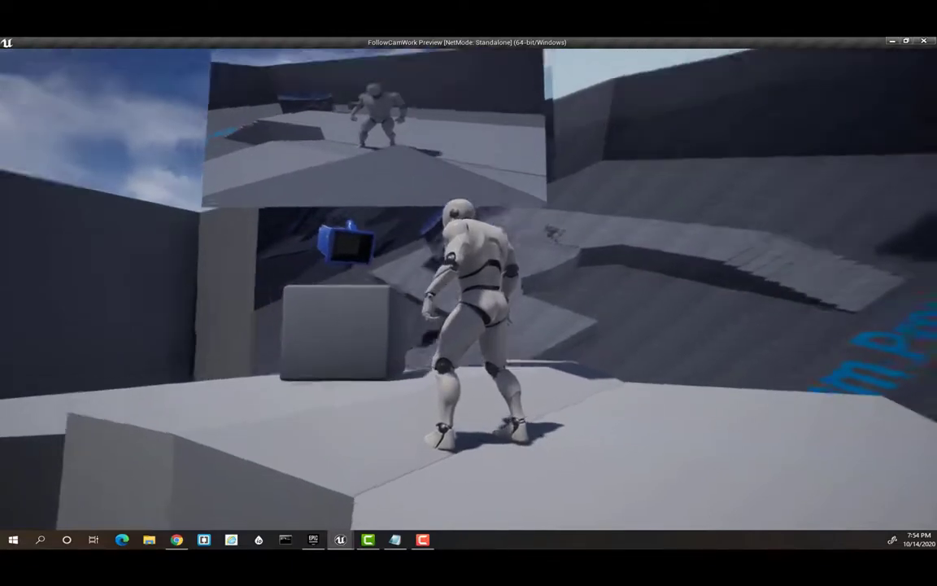
key(Escape)
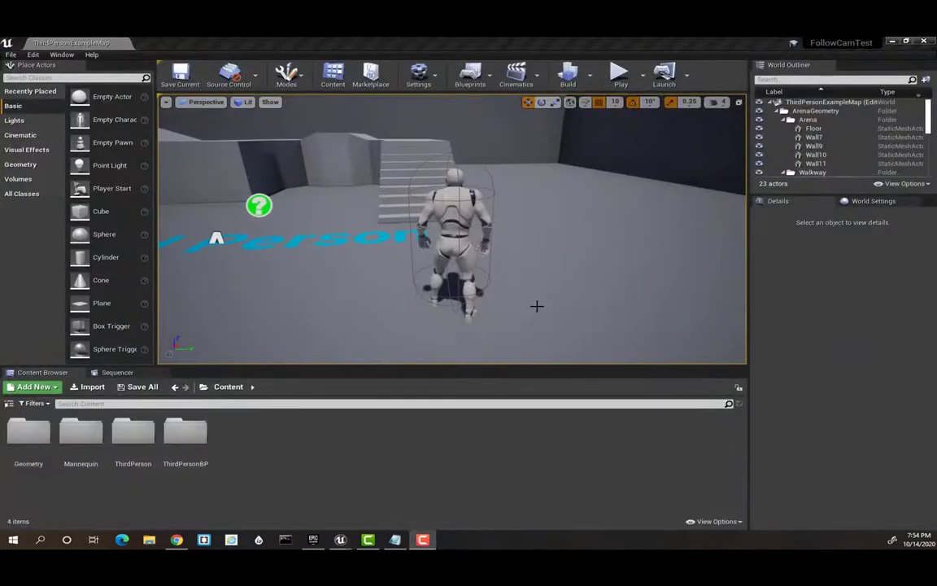
Step: Fly the viewport to the capture camera and delete the SceneCapture2D1 actor
mouse_move(359, 219)
right_down()
mouse_move(362, 261)
mouse_move(334, 262)
mouse_move(507, 253)
right_up()
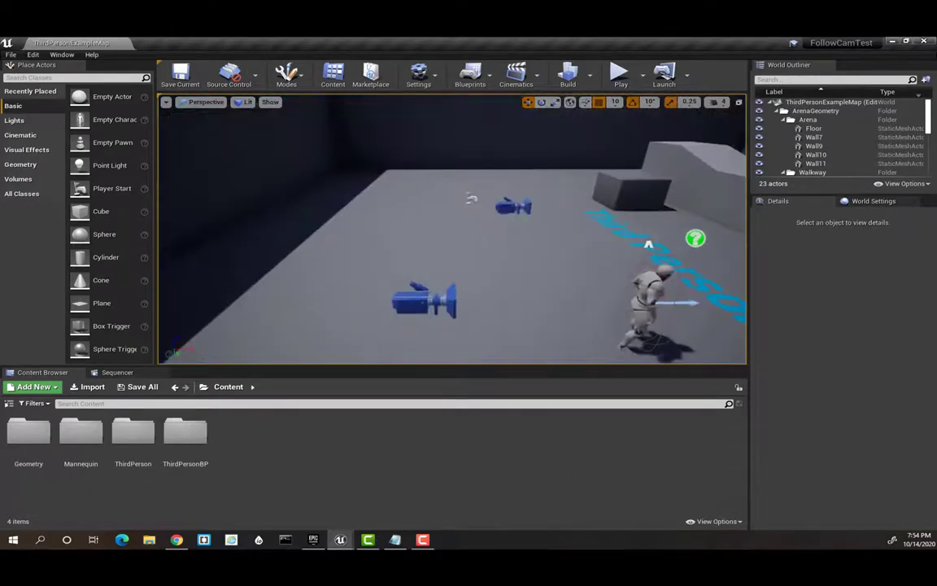
right_drag(365, 231, 365, 231)
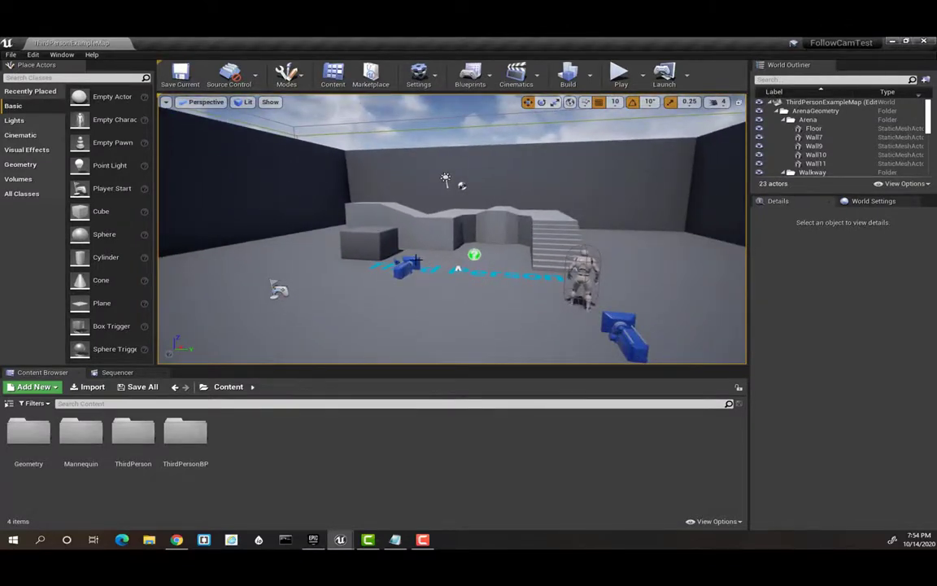
click(398, 268)
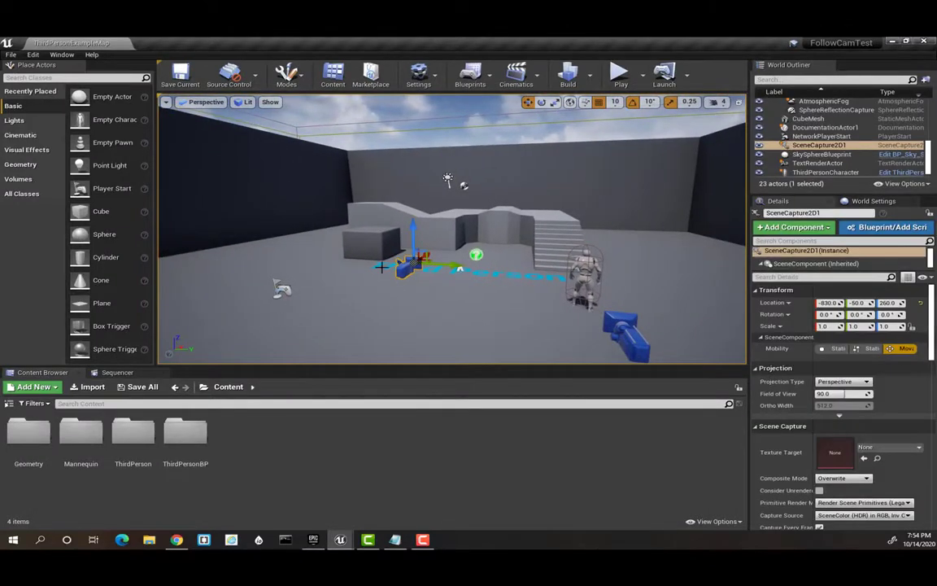
key(Delete)
right_drag(381, 267, 332, 303)
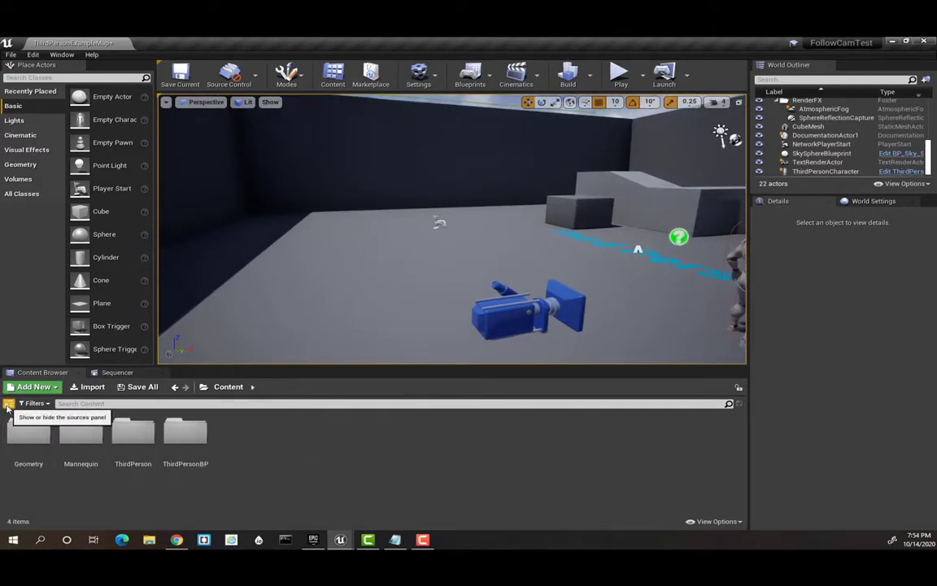
Step: Reveal the Sources tree, add a folder named 'Assets' under Content, and open it
click(8, 404)
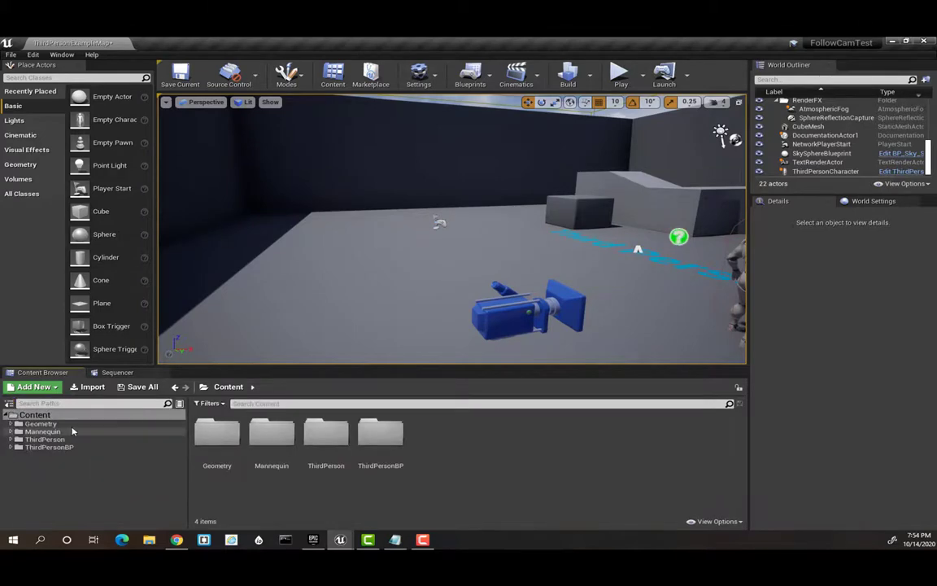
click(85, 417)
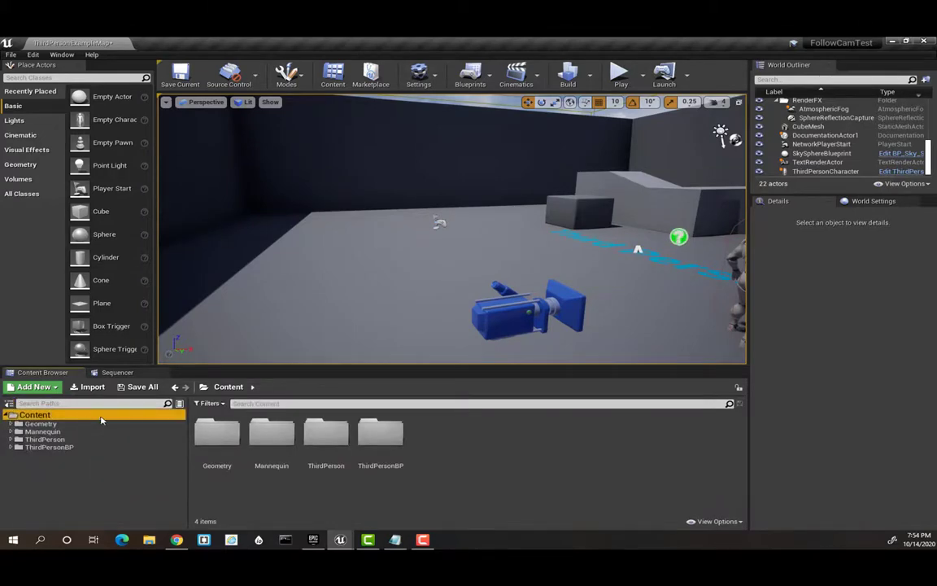
right_click(459, 444)
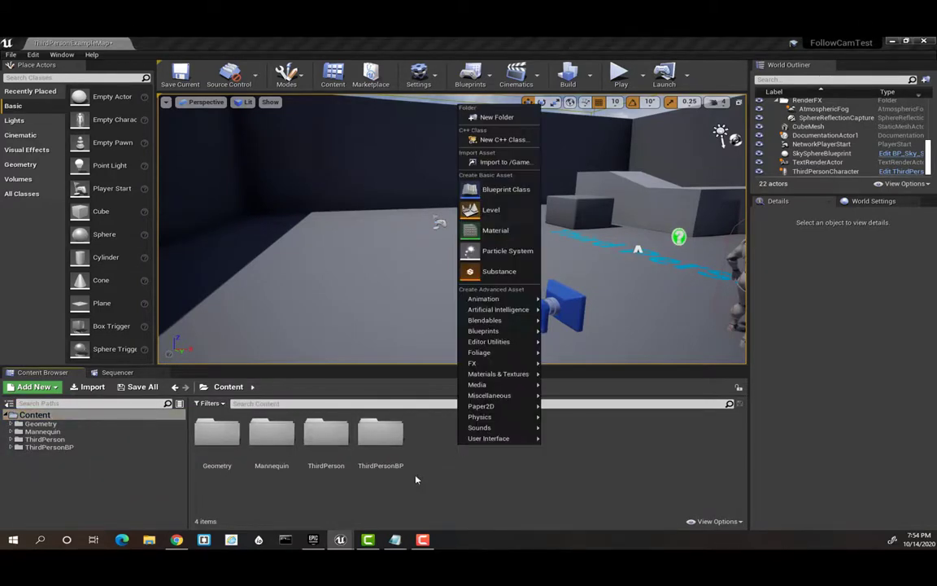
click(488, 117)
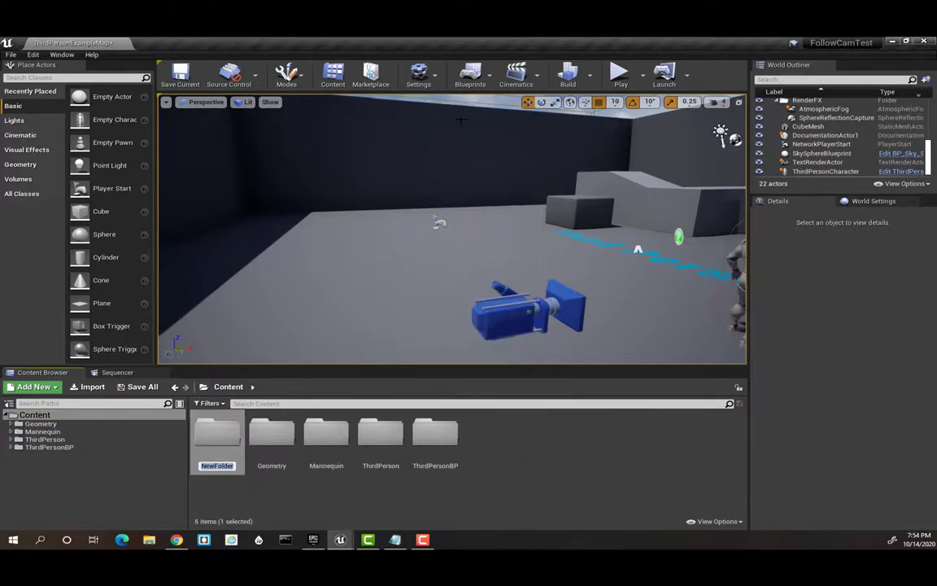
text(Assets)
key(Return)
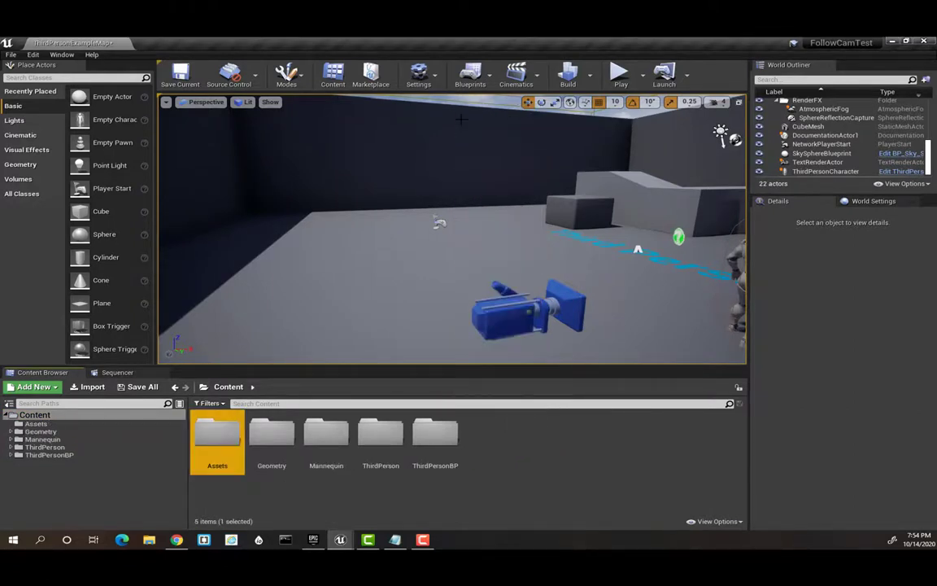
double_click(217, 439)
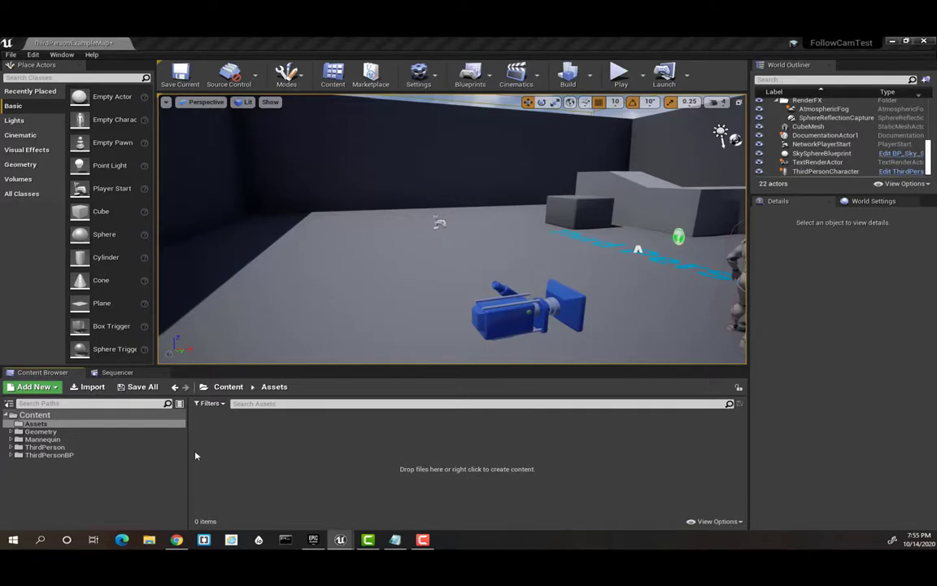
Step: Create a Material asset in the Assets folder named 'M_BaseMaterial'
right_click(219, 437)
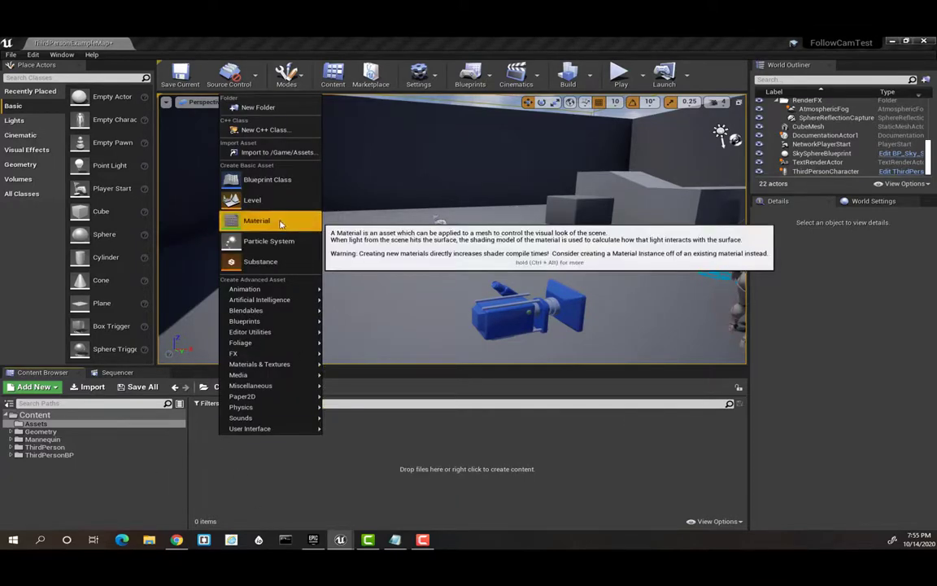
click(280, 221)
text(M)
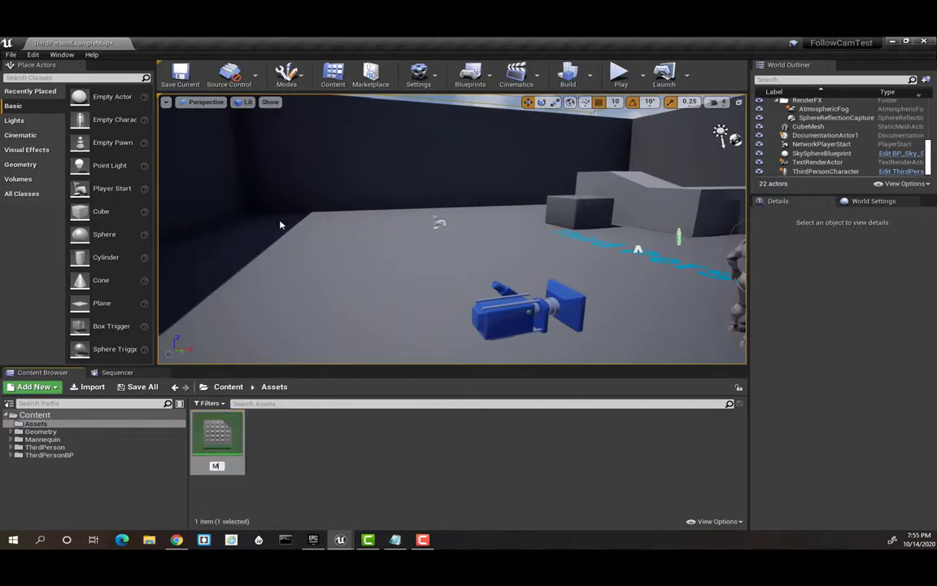
text(_BaseM)
text(aterial)
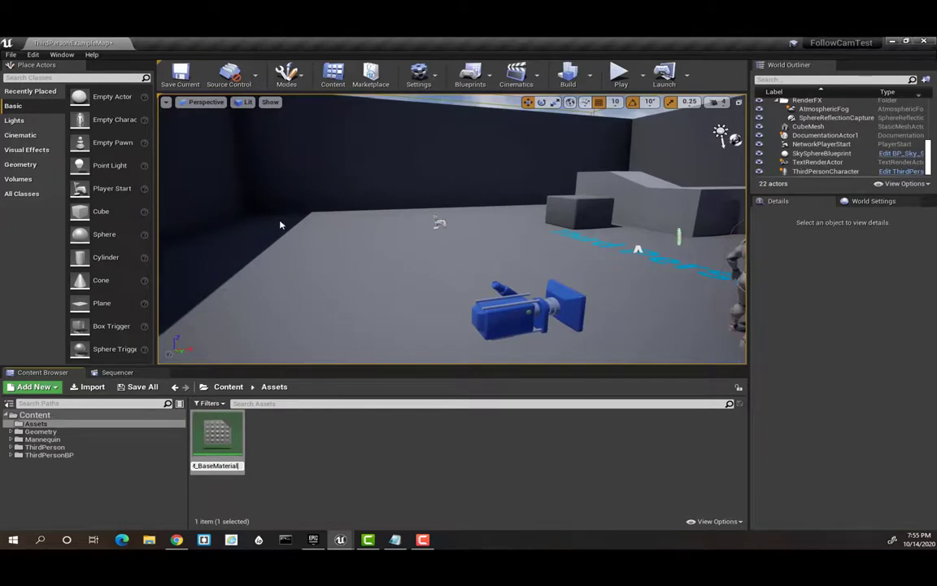
key(Return)
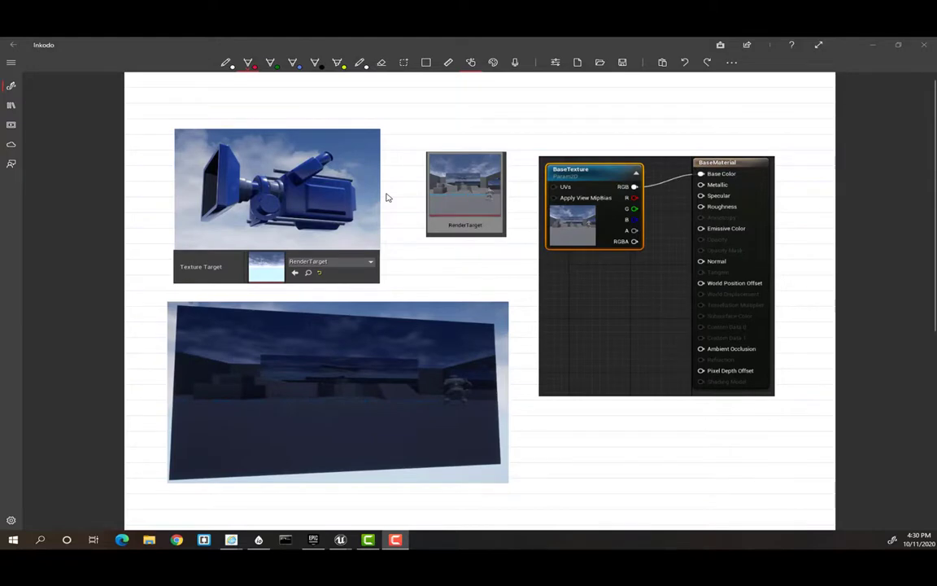
Step: Draw a red rectangle around the camera's lens housing on the diagram
drag(218, 147, 217, 213)
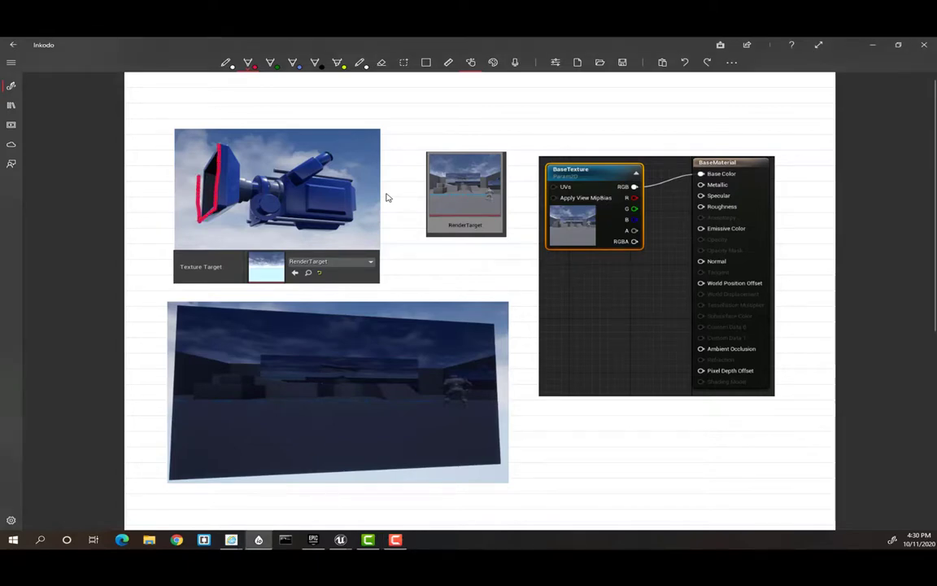
drag(200, 159, 218, 146)
Step: Draw red arrows camera→RenderTarget→BaseTexture node, and from the material to the screen image
mouse_move(342, 198)
mouse_down()
mouse_move(364, 180)
mouse_move(461, 189)
mouse_up()
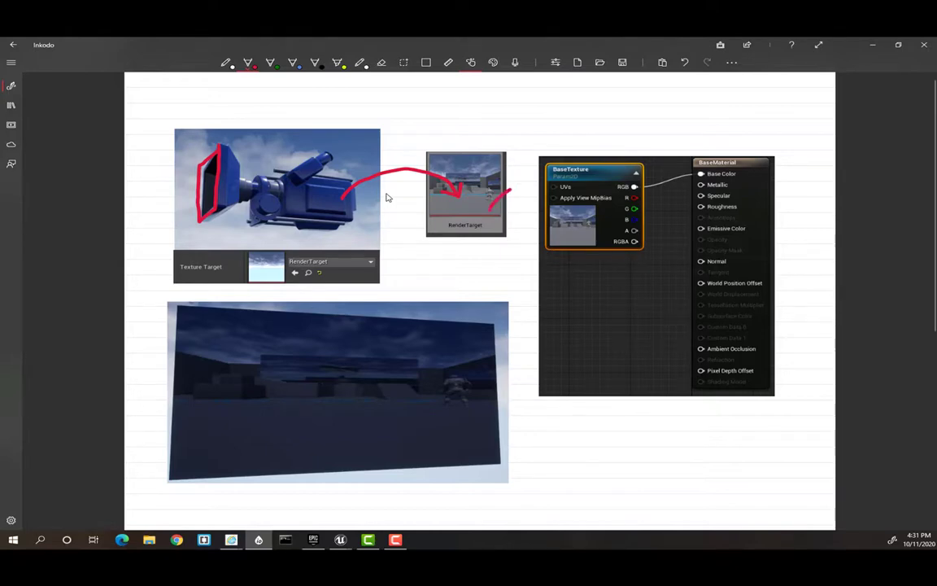
drag(488, 210, 575, 195)
mouse_move(692, 299)
mouse_down()
mouse_move(421, 327)
mouse_move(411, 338)
mouse_move(441, 329)
mouse_up()
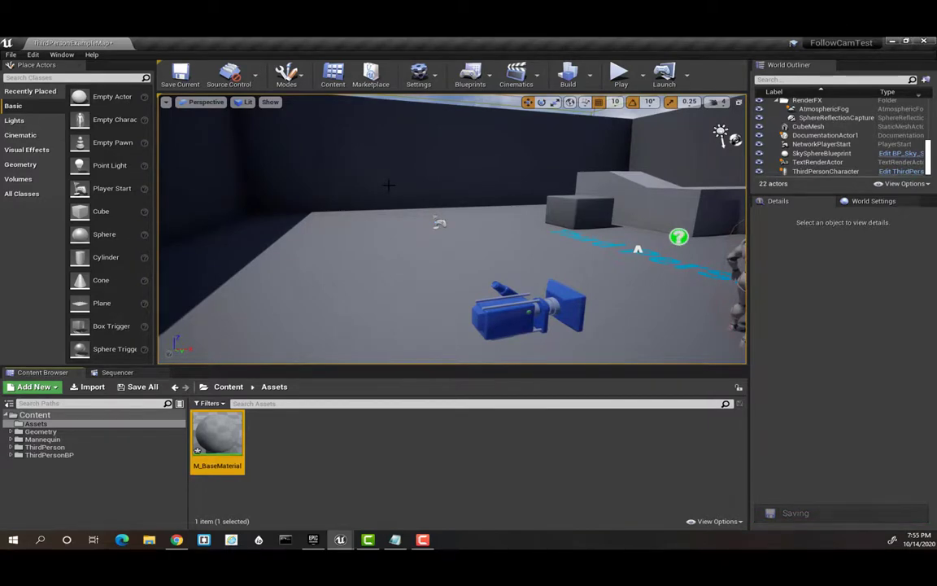
Step: Open M_BaseMaterial from the Assets folder in the Material Editor
mouse_move(224, 435)
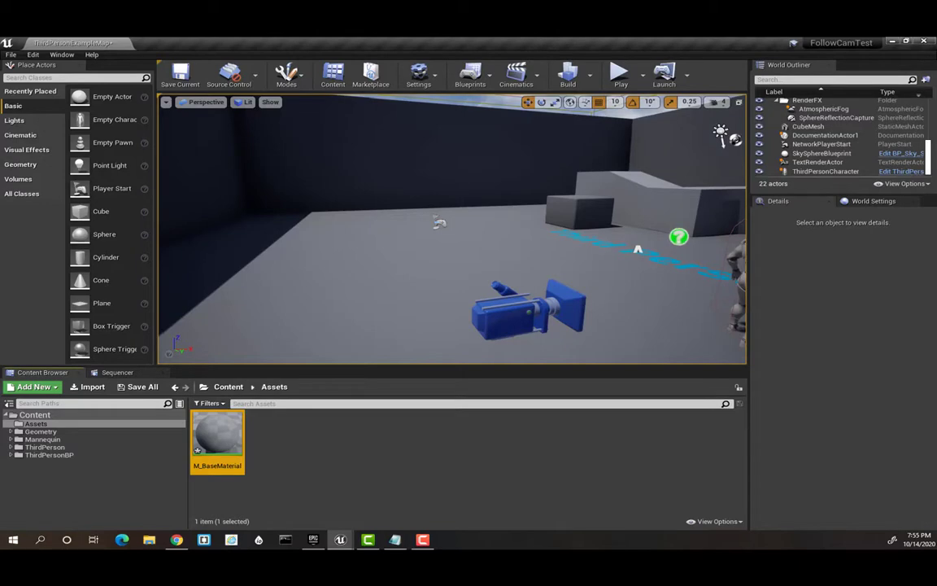
double_click(217, 439)
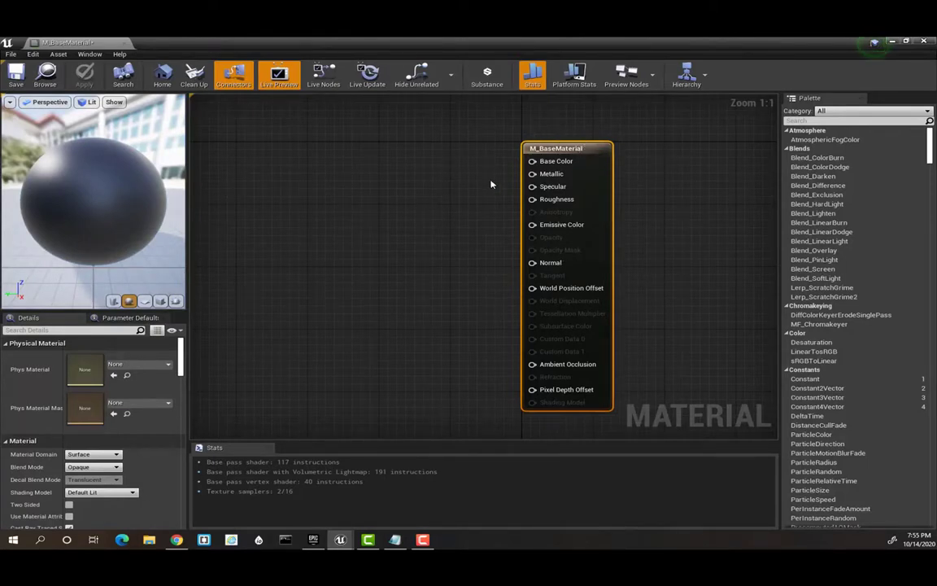
Step: Add a TextureSampleParameter2D node named BaseTexture and place it left of the result node
right_click(401, 184)
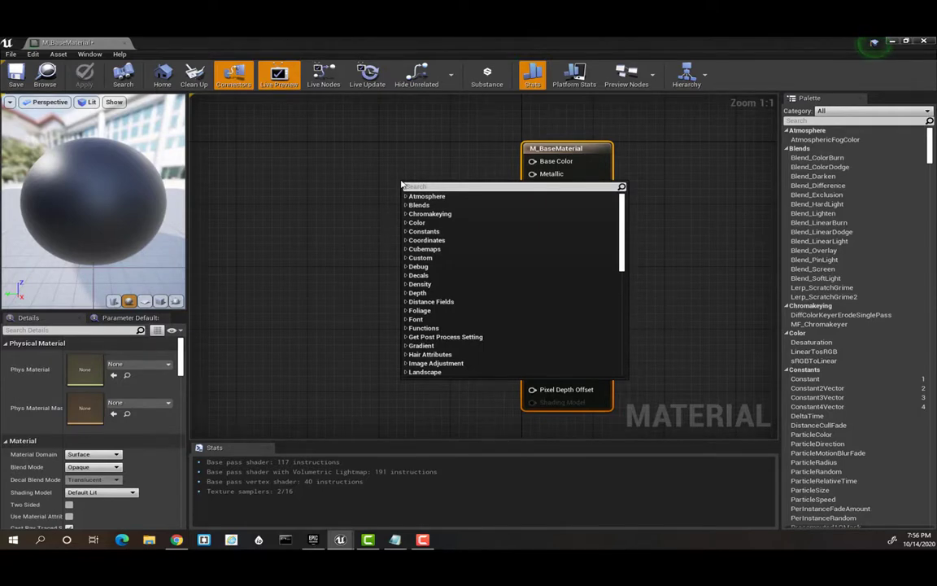
text(texture)
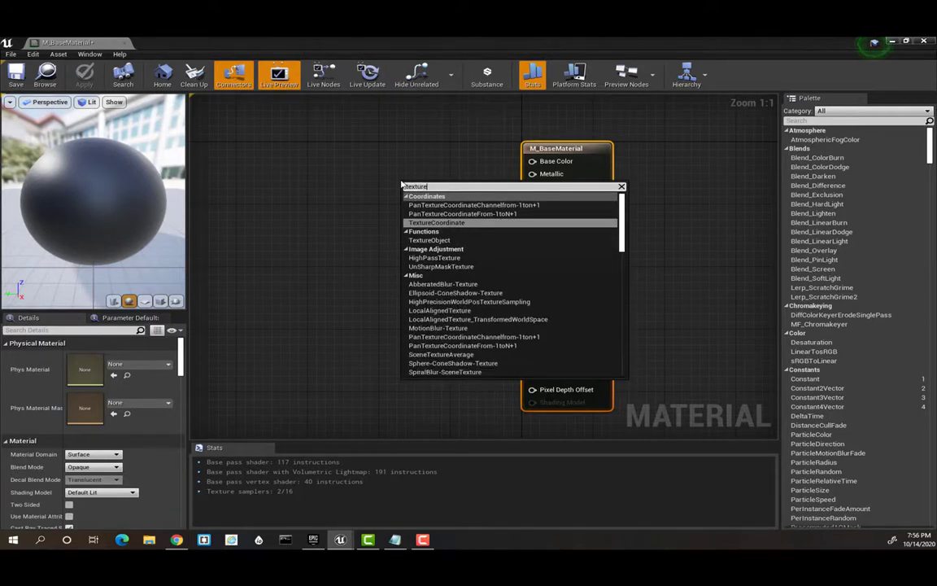
text(sample)
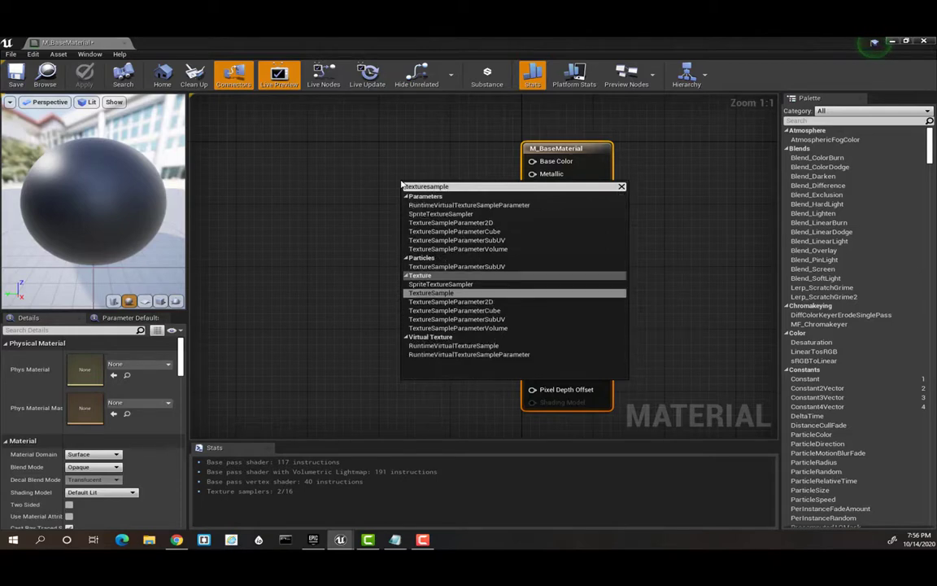
text(para)
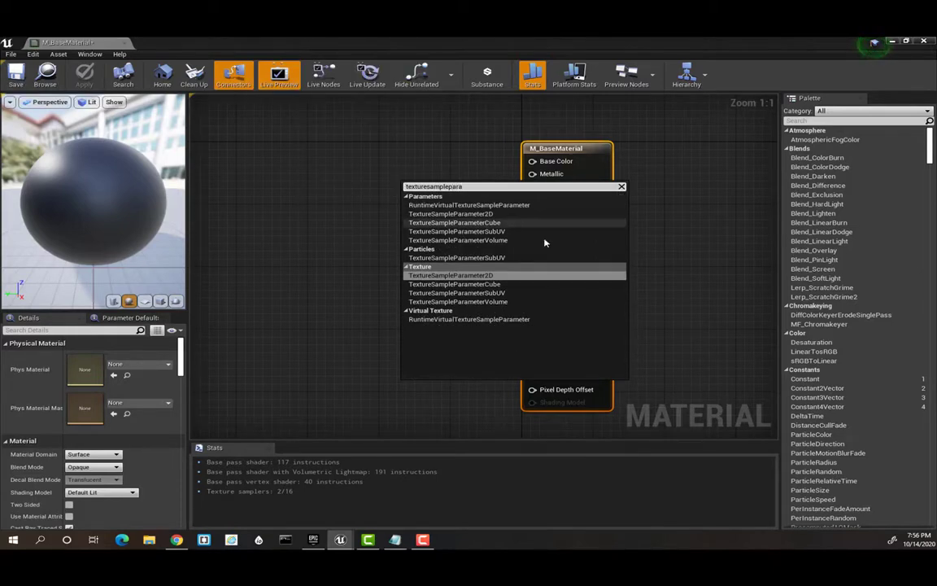
click(543, 272)
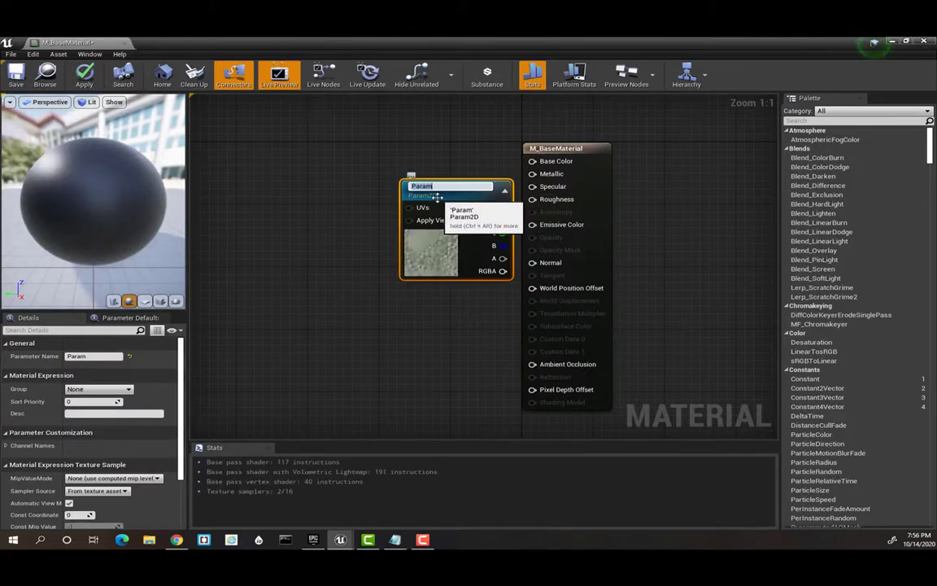
text(BaseTexture)
key(Return)
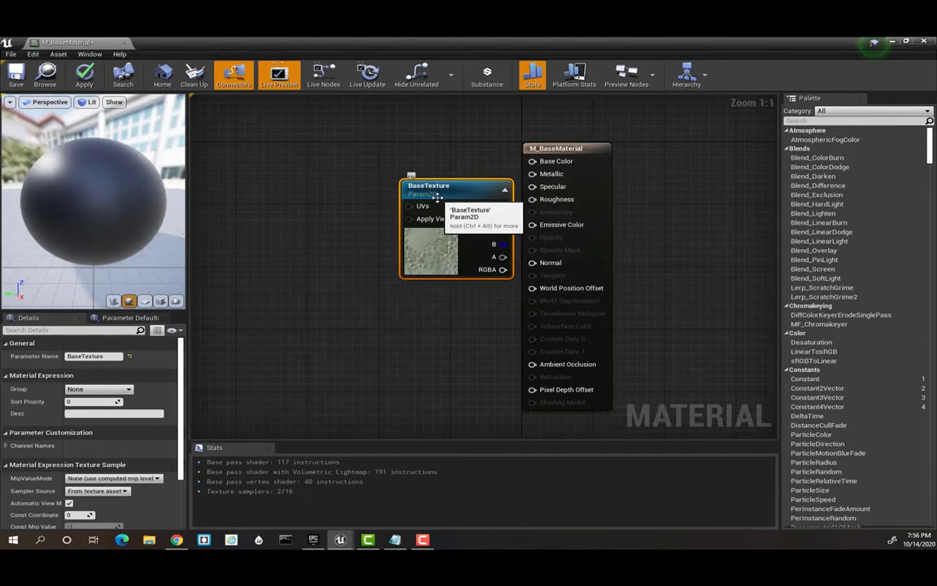
drag(437, 196, 405, 185)
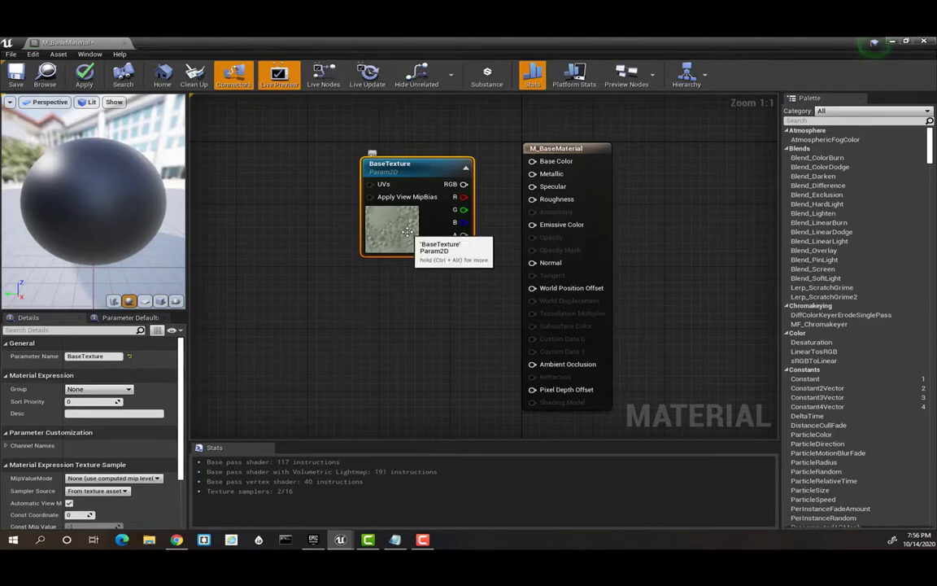
drag(179, 372, 165, 460)
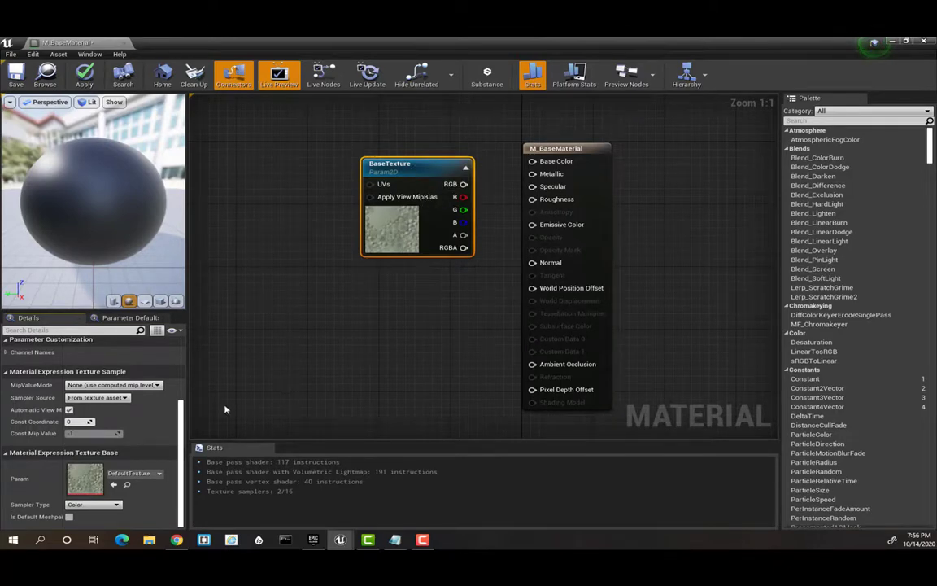
click(157, 473)
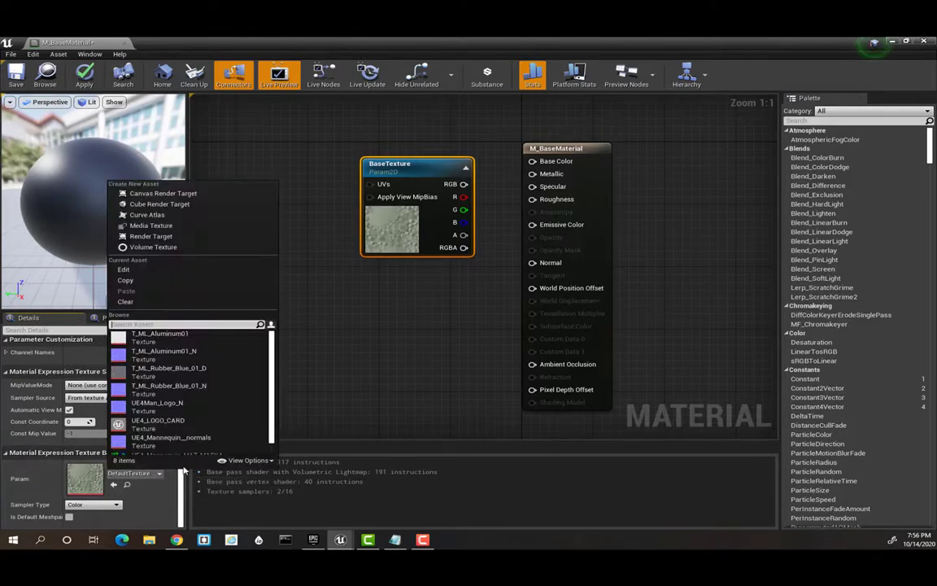
click(271, 461)
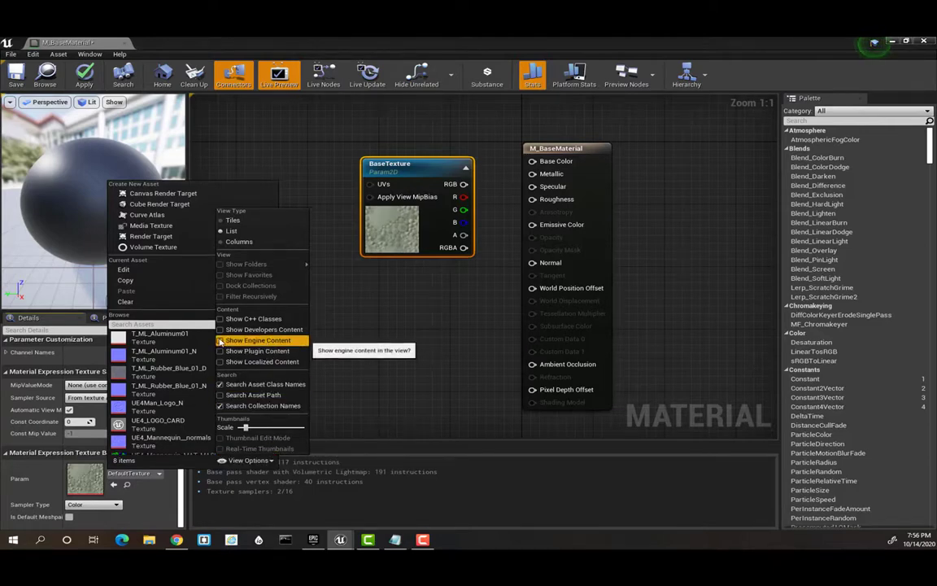
click(252, 342)
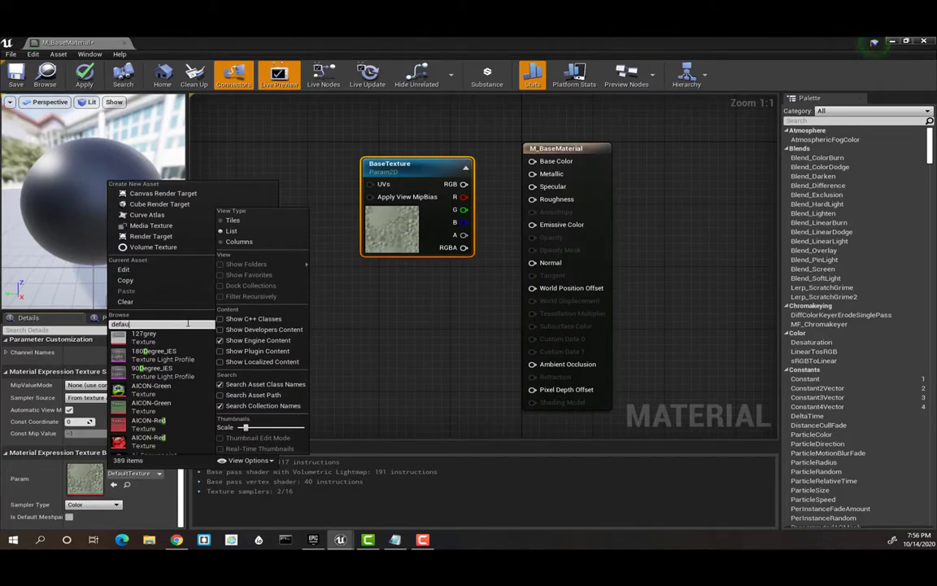
text(default)
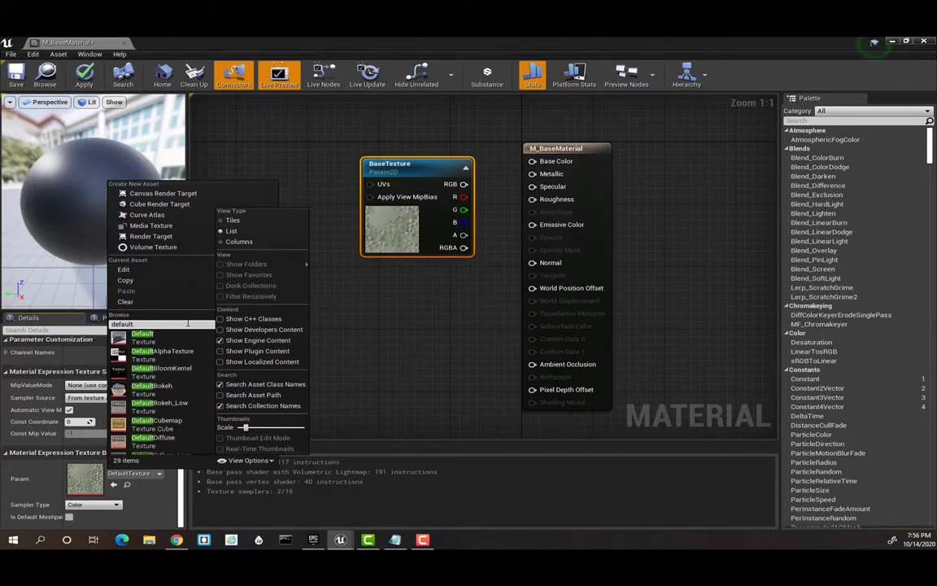
mouse_move(181, 339)
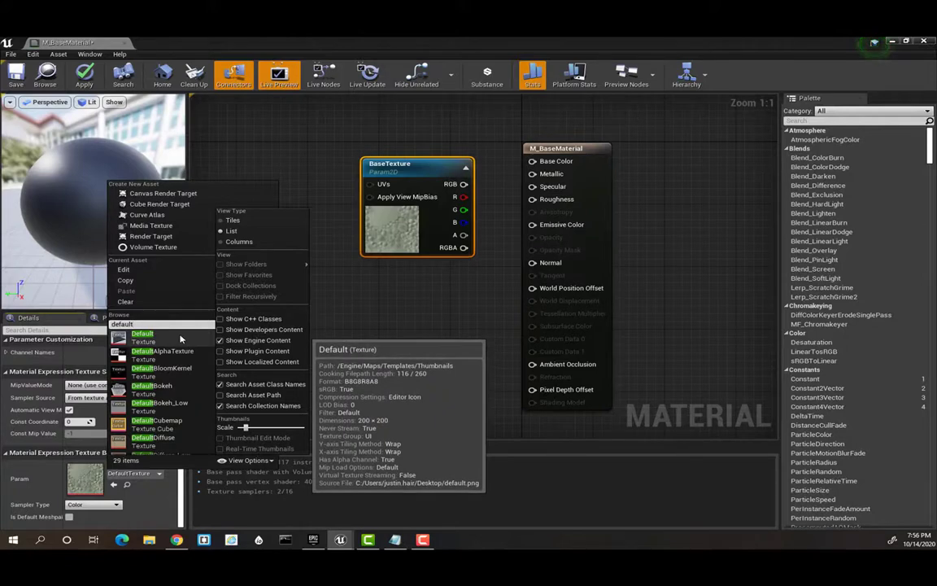
scroll(180, 340, down, 1)
scroll(179, 340, down, 1)
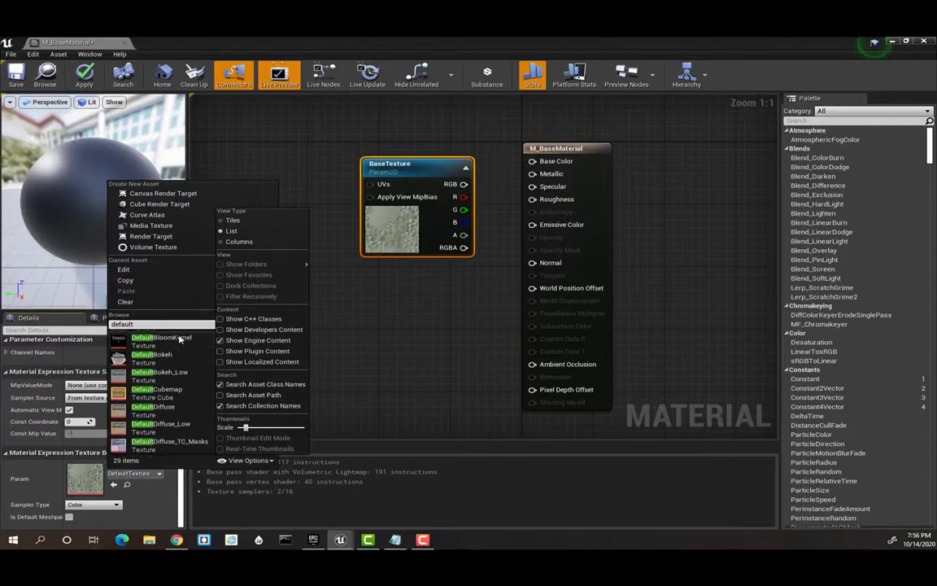
scroll(175, 361, down, 1)
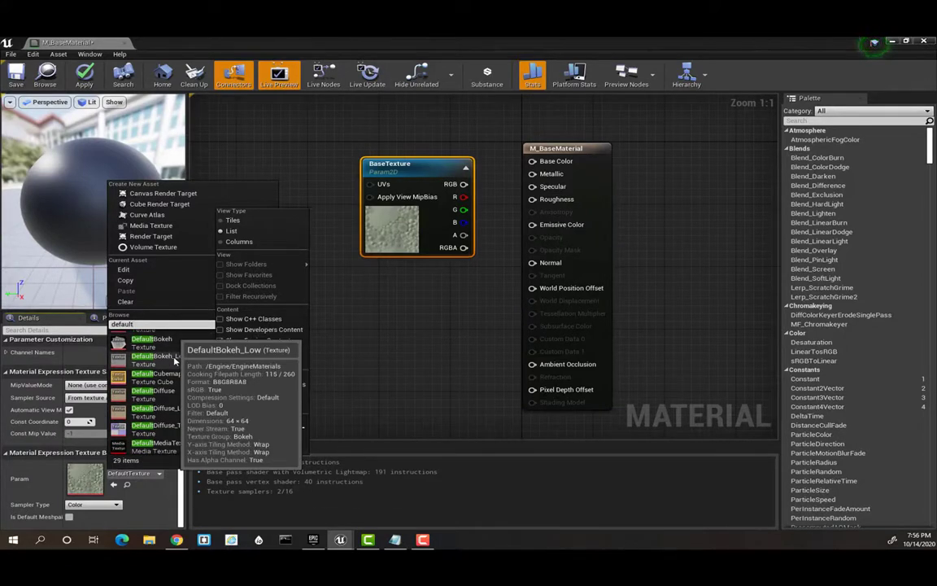
scroll(175, 362, up, 1)
scroll(174, 362, up, 1)
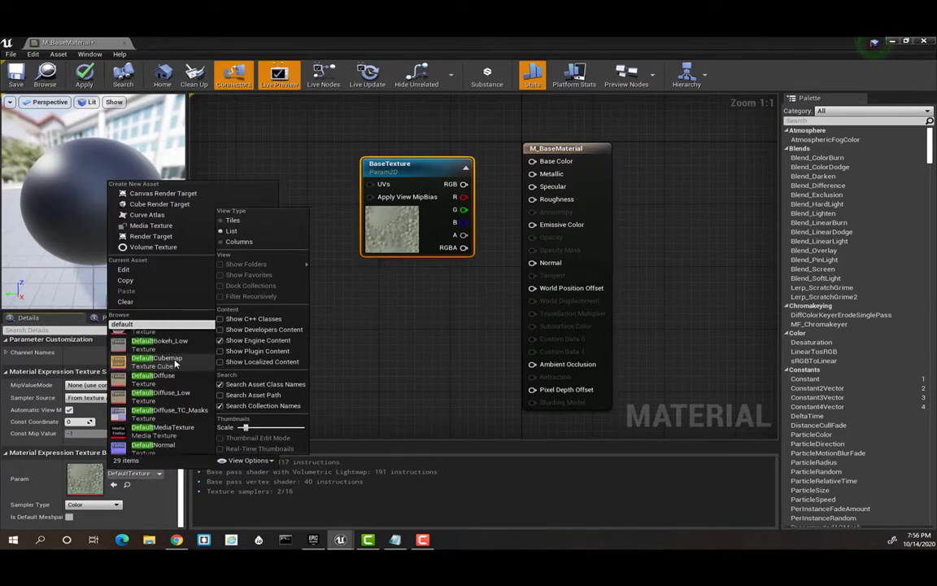
scroll(174, 363, up, 1)
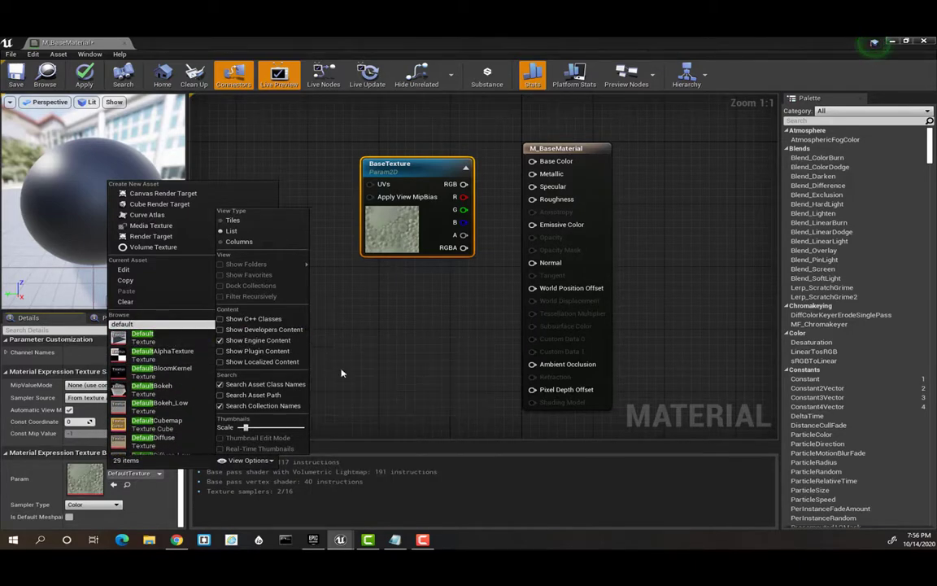
click(220, 340)
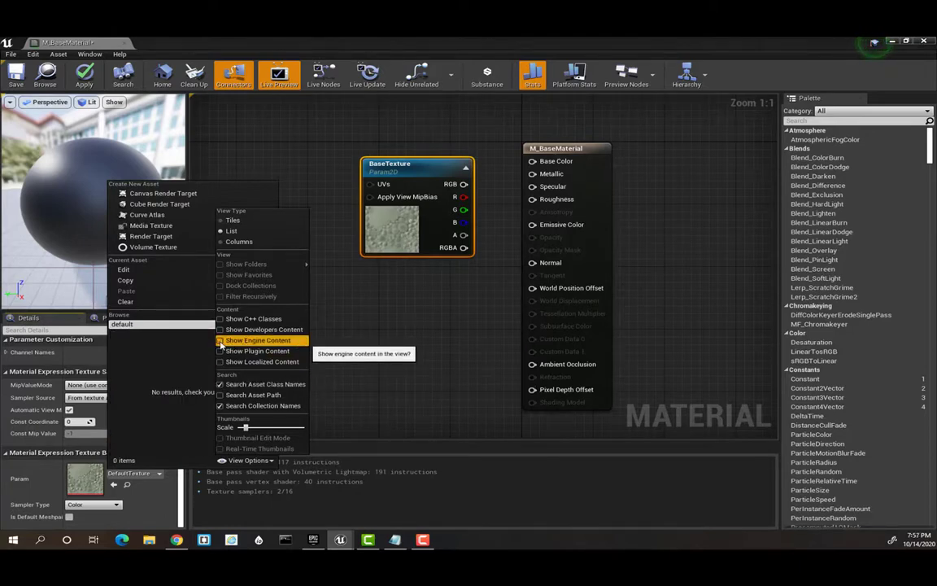
click(415, 370)
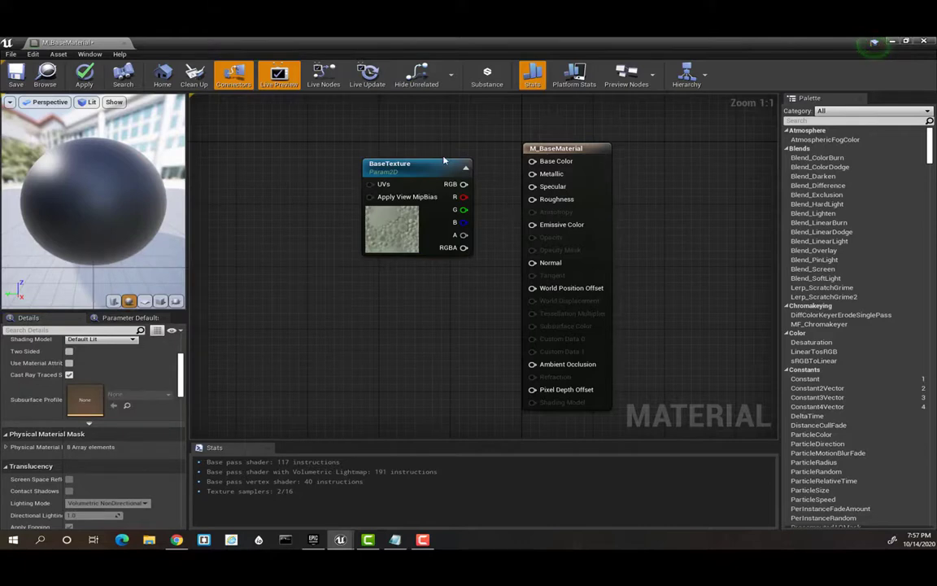
Step: Wire BaseTexture RGB to Base Color, enable Two Sided, dock the editor and apply
mouse_move(444, 160)
mouse_down()
mouse_move(451, 151)
mouse_move(534, 162)
mouse_up()
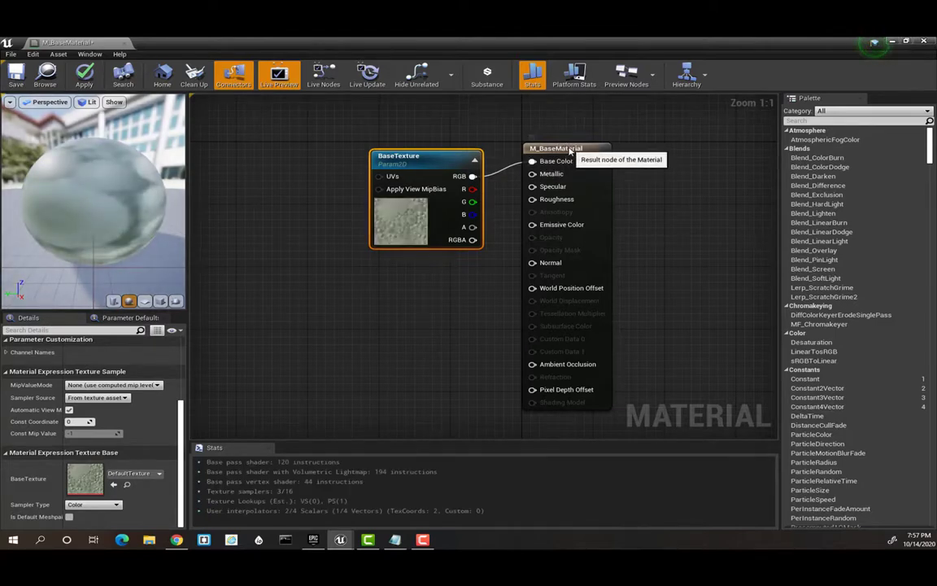
click(567, 149)
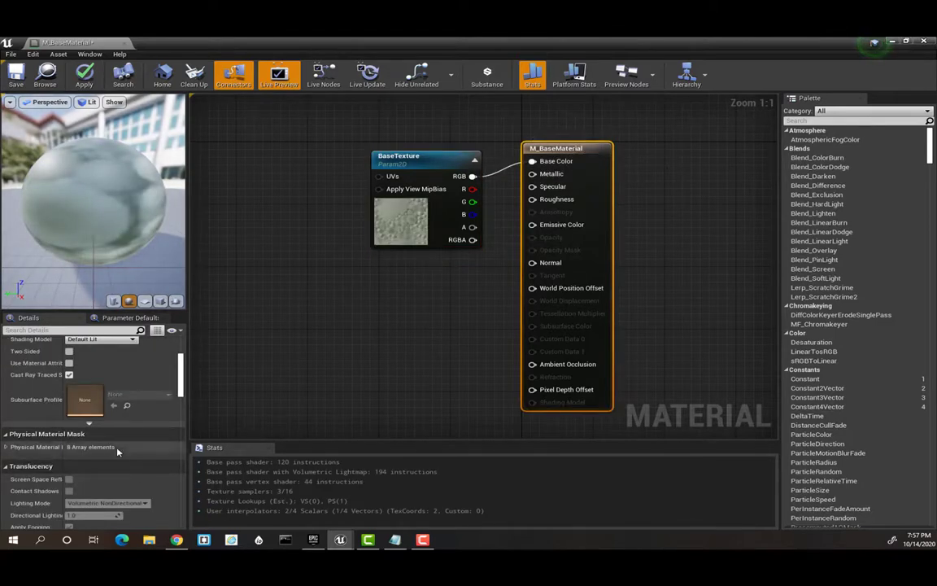
scroll(105, 395, up, 1)
scroll(117, 403, up, 2)
scroll(117, 404, up, 1)
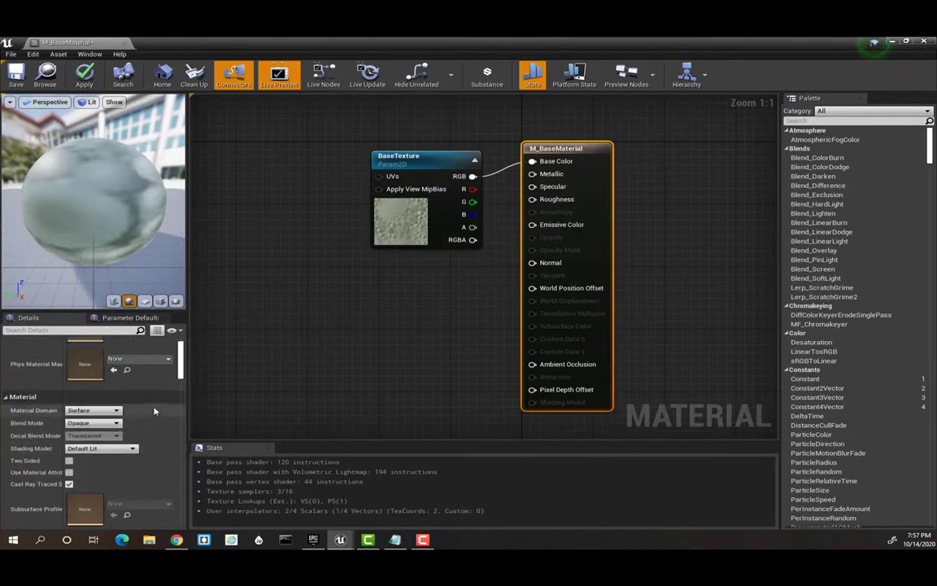
scroll(118, 403, up, 2)
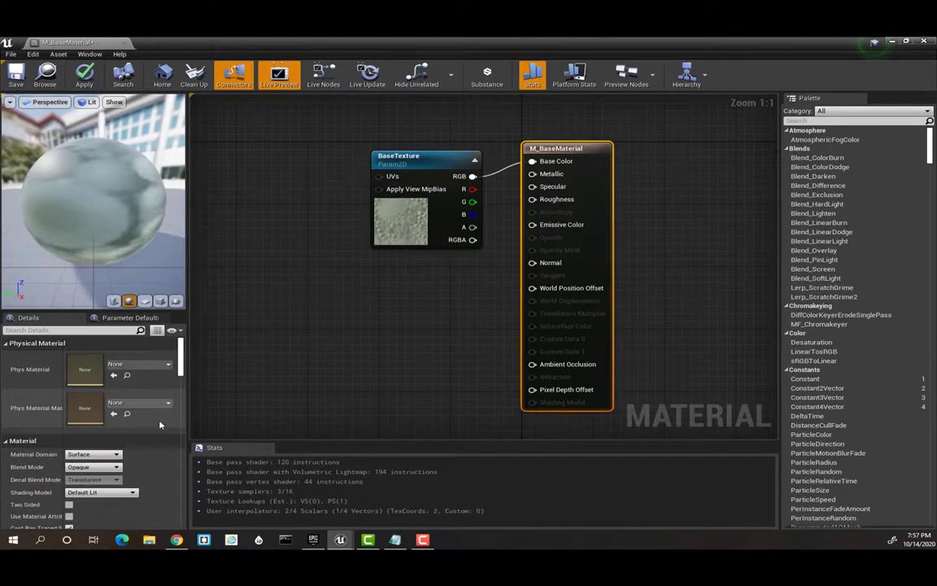
click(69, 506)
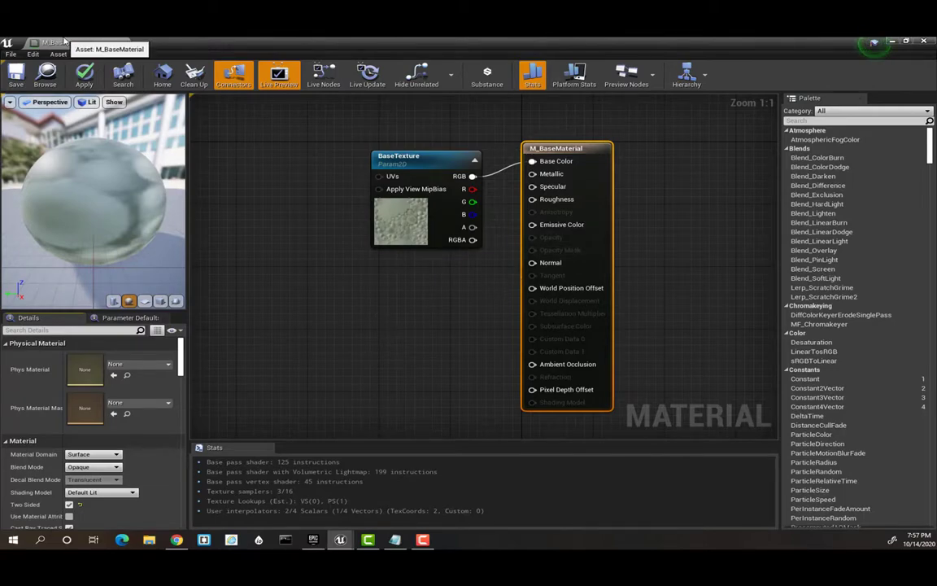
drag(61, 42, 188, 43)
click(248, 85)
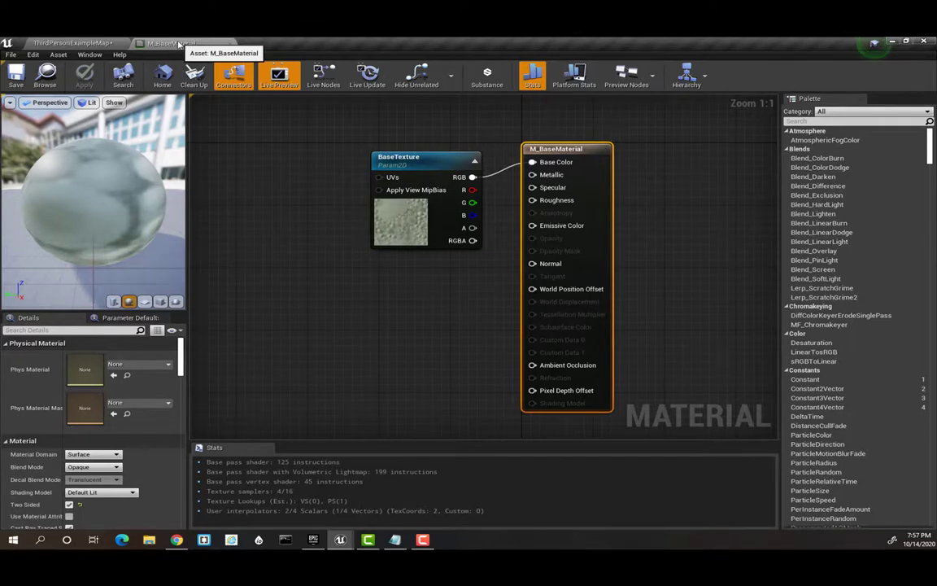
Step: Create an Actor Blueprint class in Assets and name it BP_FollowCam
click(85, 40)
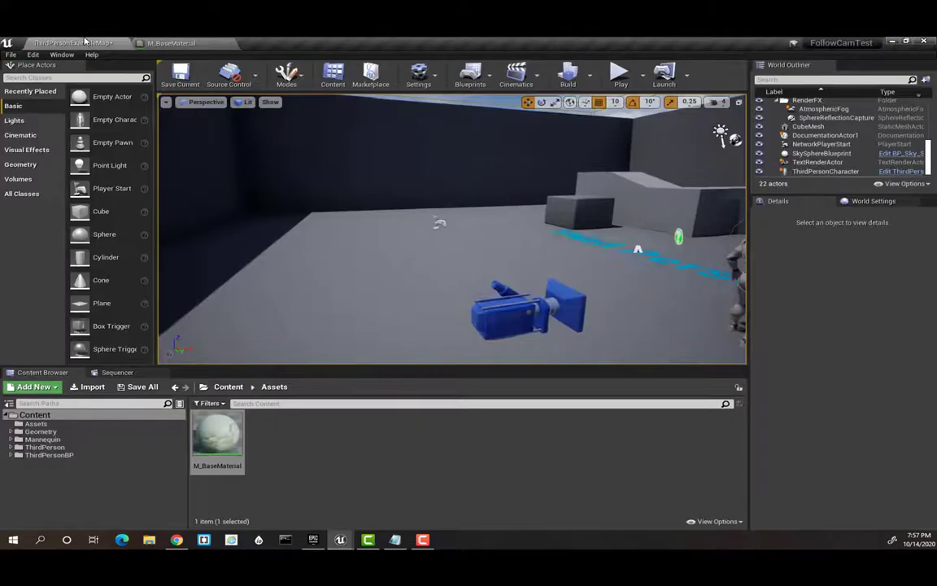
right_click(299, 454)
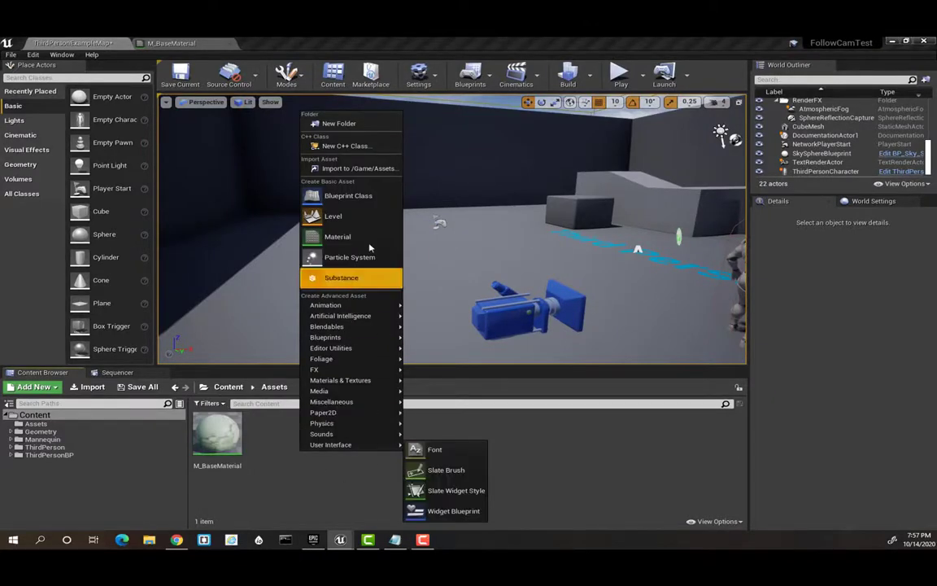
click(364, 196)
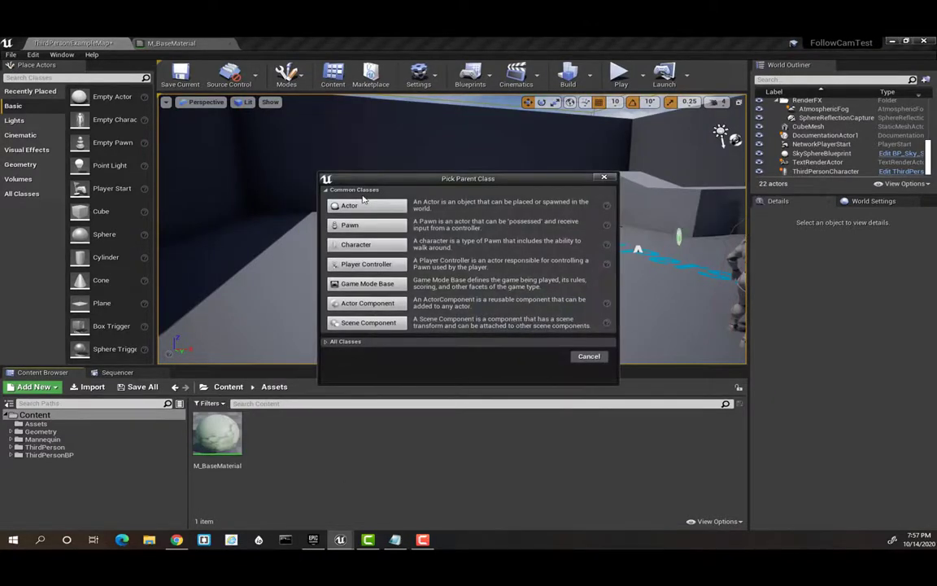
click(367, 204)
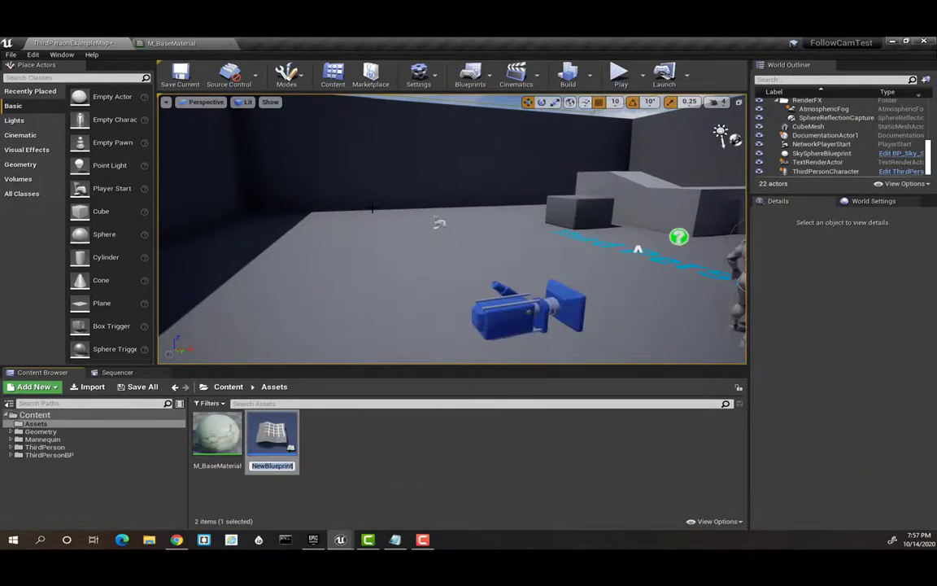
text(BP_)
text(Follow)
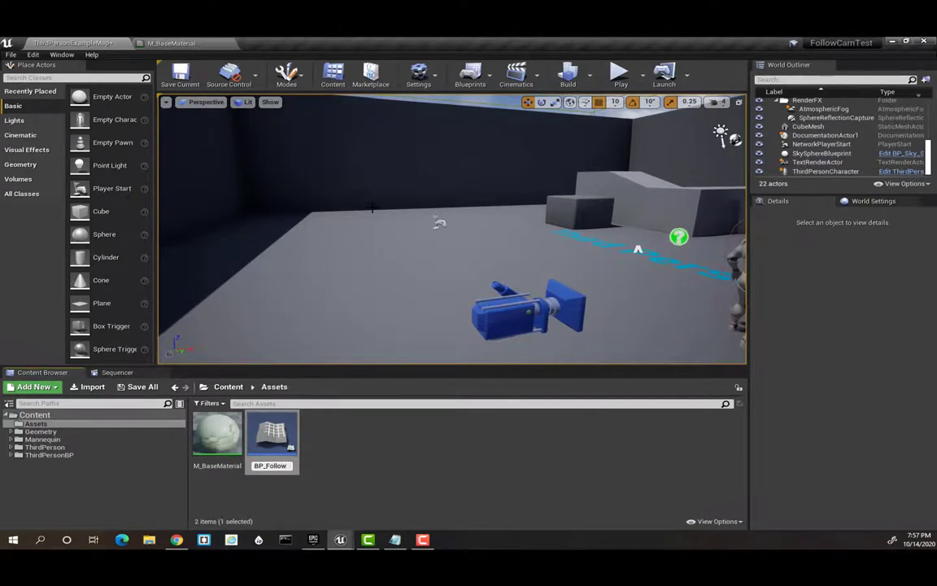
text(Cam)
key(Return)
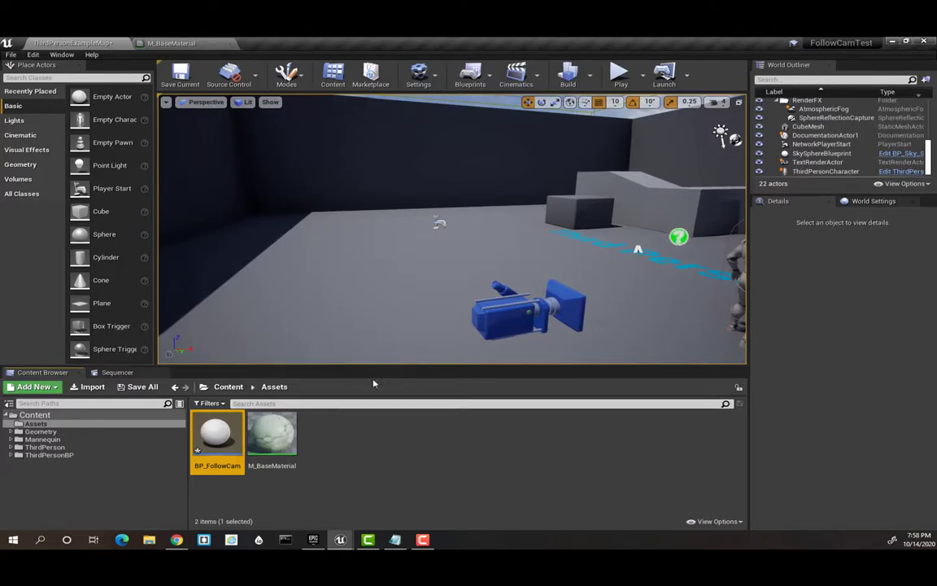
Step: Open BP_FollowCam and add a Static Mesh component named 'Base' under DefaultSceneRoot
double_click(211, 447)
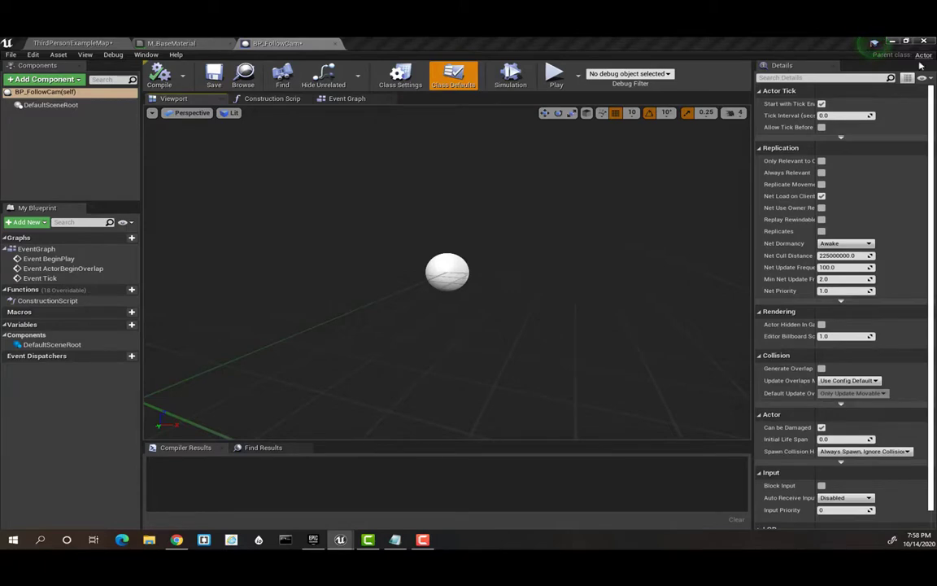
click(58, 106)
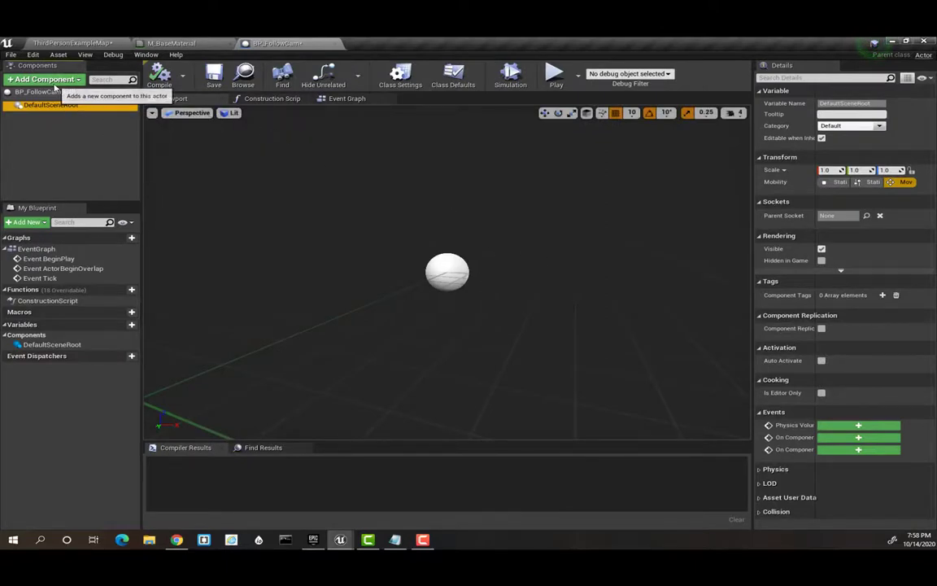
click(55, 82)
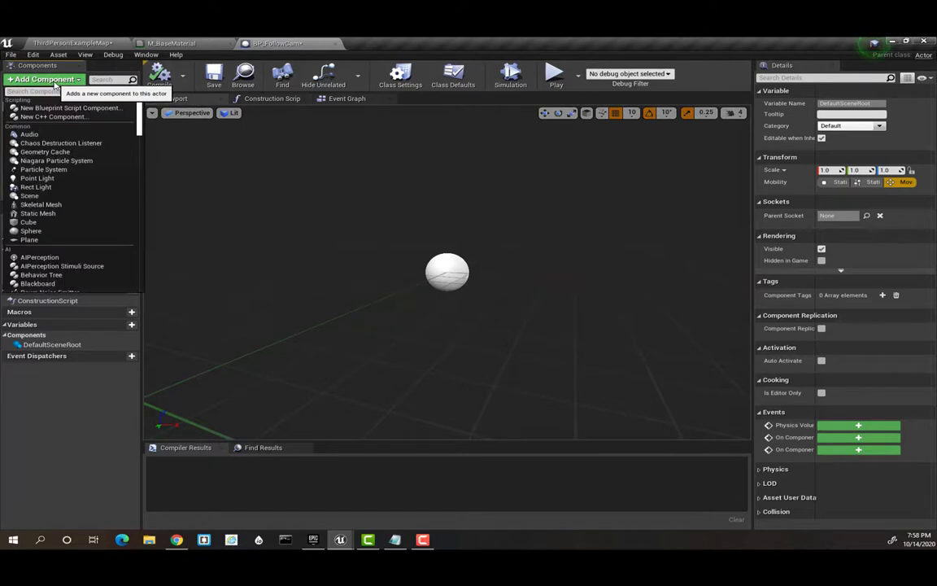
text(static)
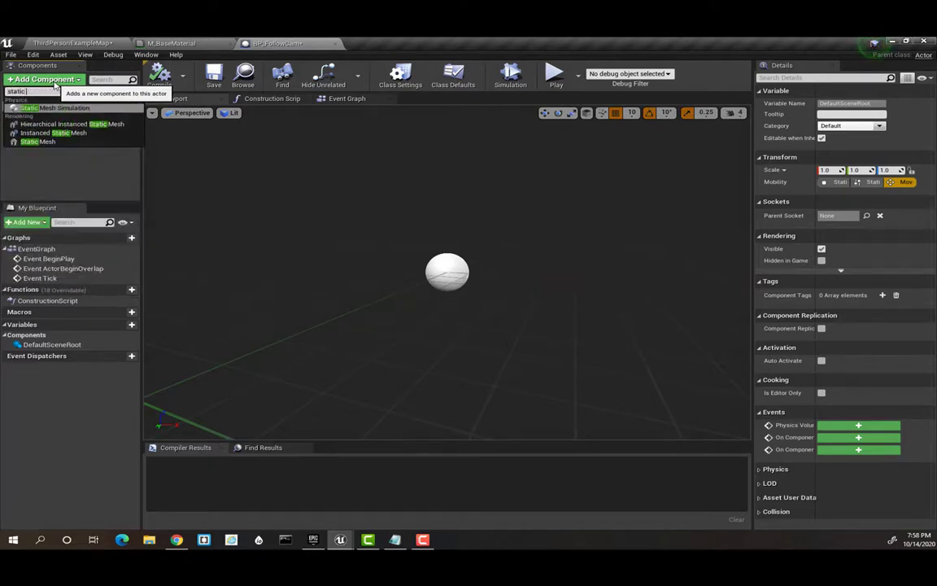
click(70, 142)
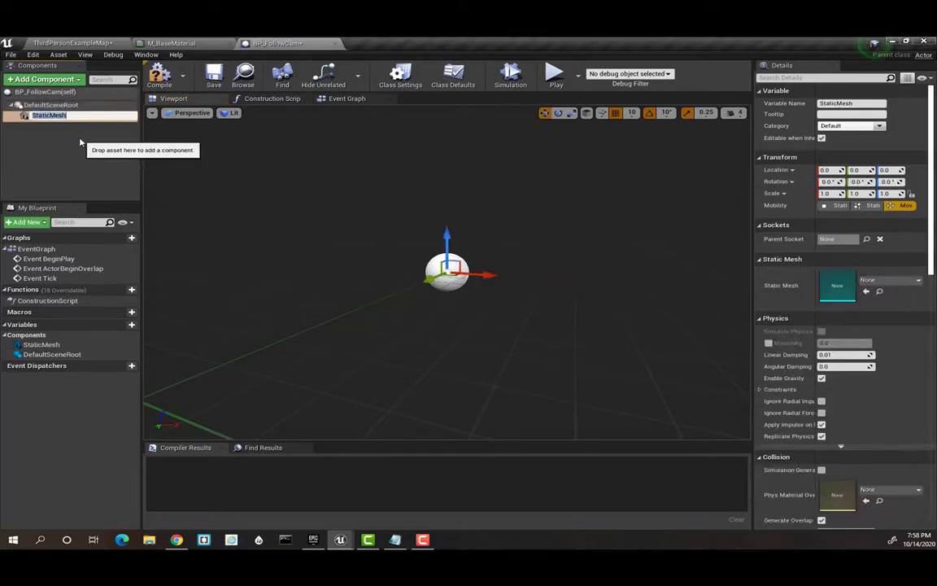
text(Base)
key(Return)
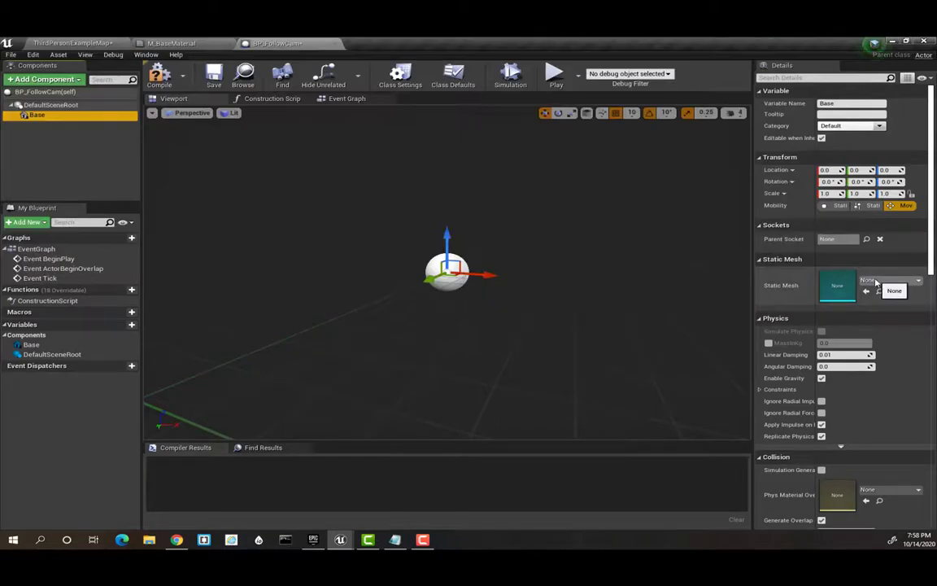
Step: Assign the 1M_Cube_Chamfer mesh to Base and set its location to 50, 50, 50
click(875, 282)
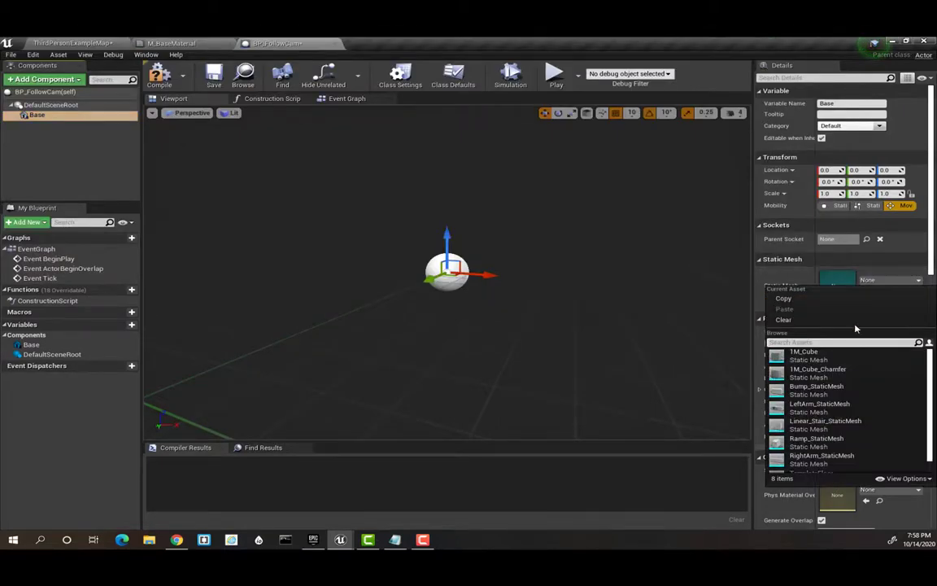
click(841, 376)
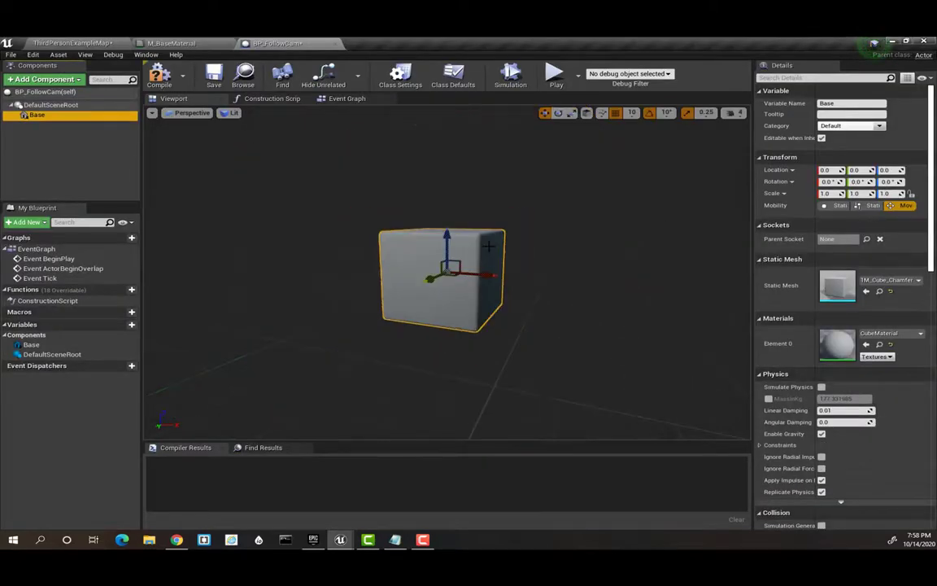
scroll(488, 246, up, 2)
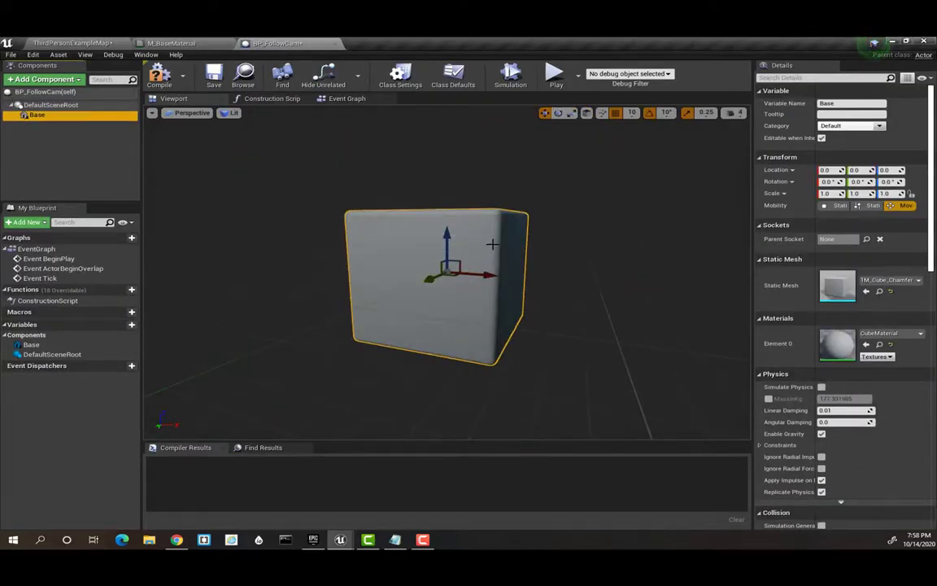
click(827, 170)
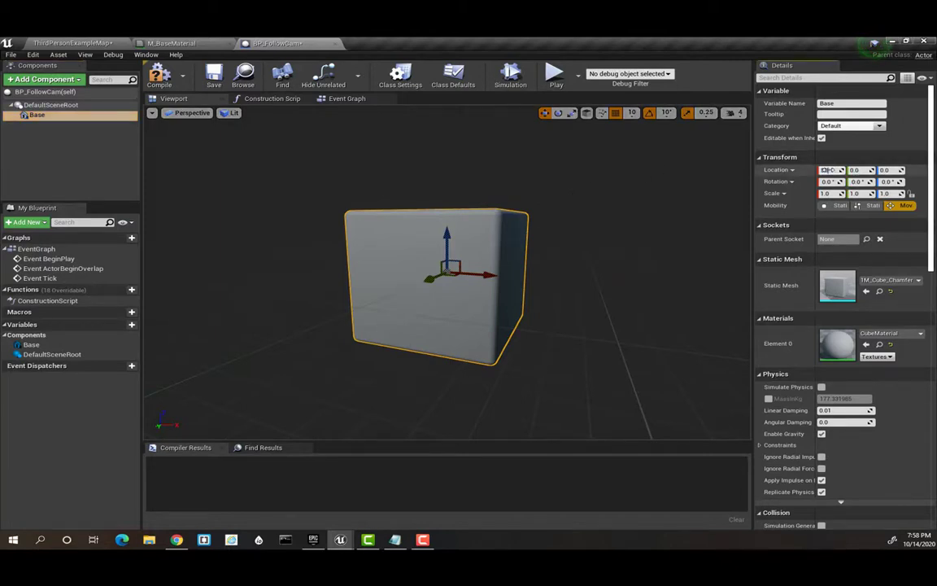
text(50)
key(Tab)
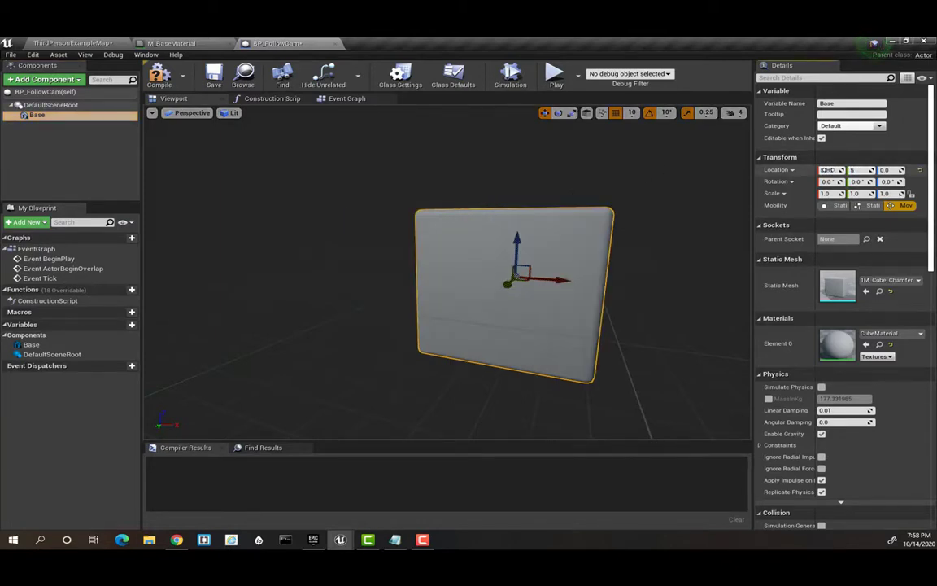
key(Tab)
text(50)
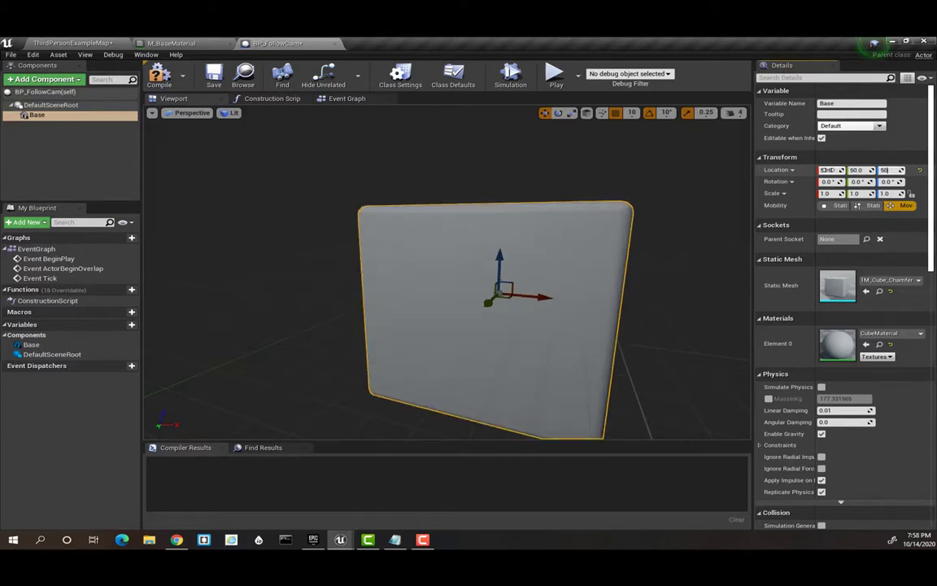
drag(454, 231, 423, 268)
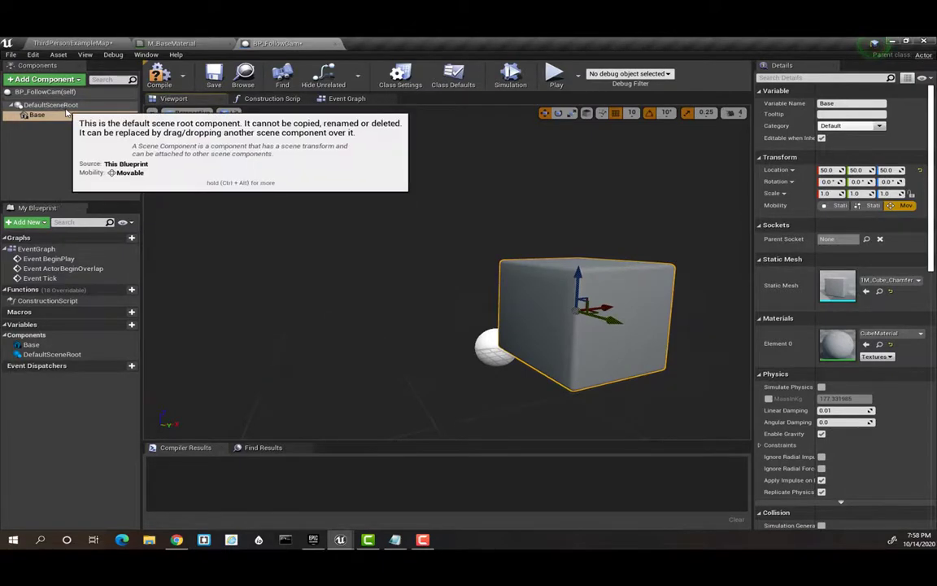
Step: Add a Scene Capture Component 2D under DefaultSceneRoot, keeping its default name
click(71, 107)
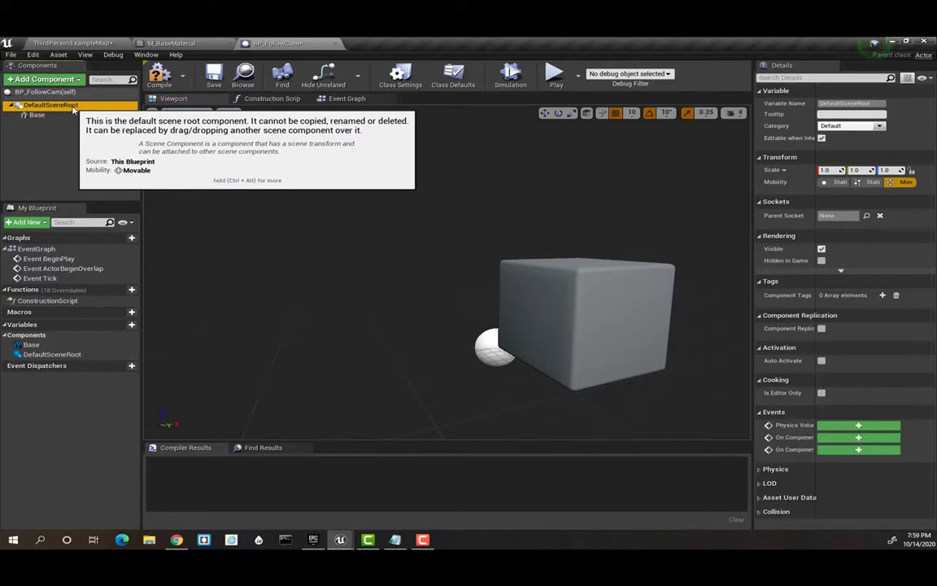
click(70, 81)
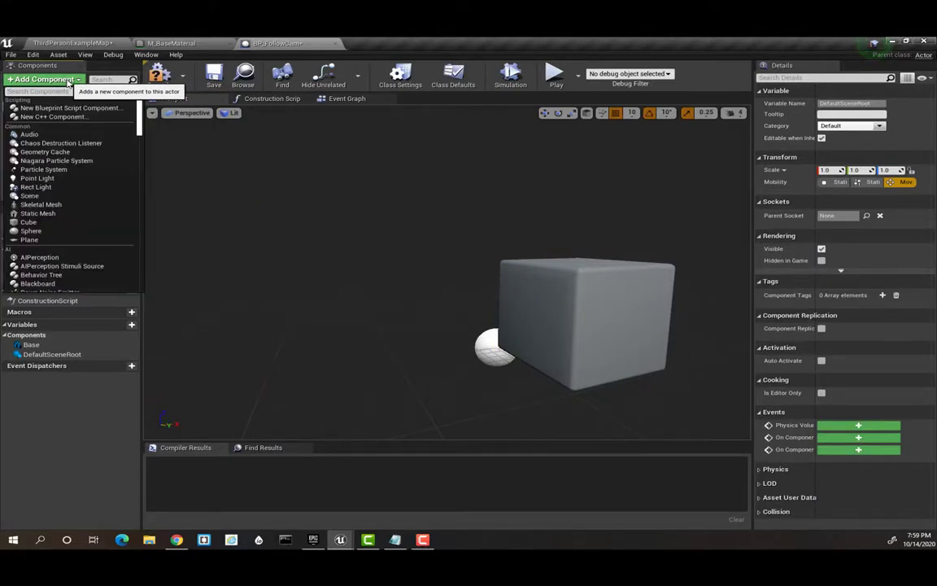
text(scene)
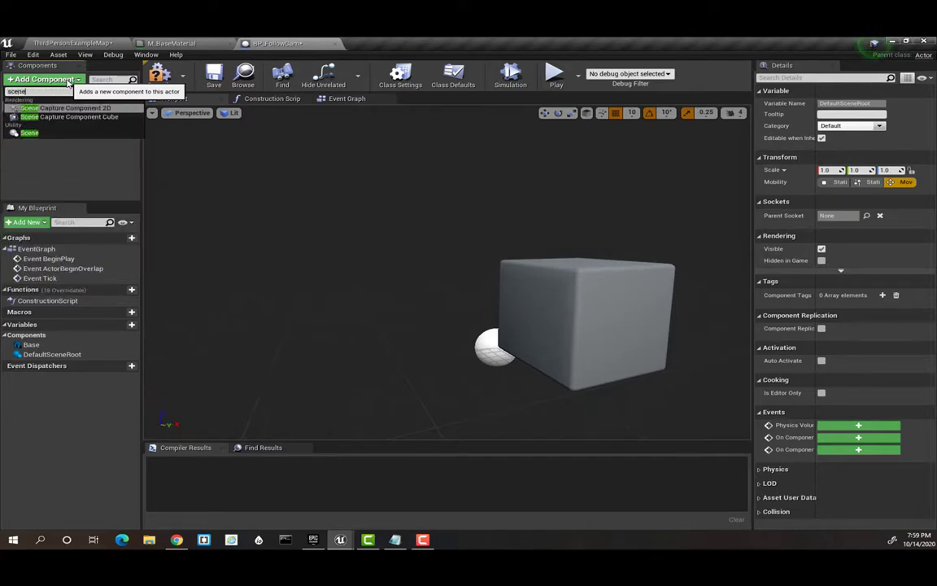
click(69, 108)
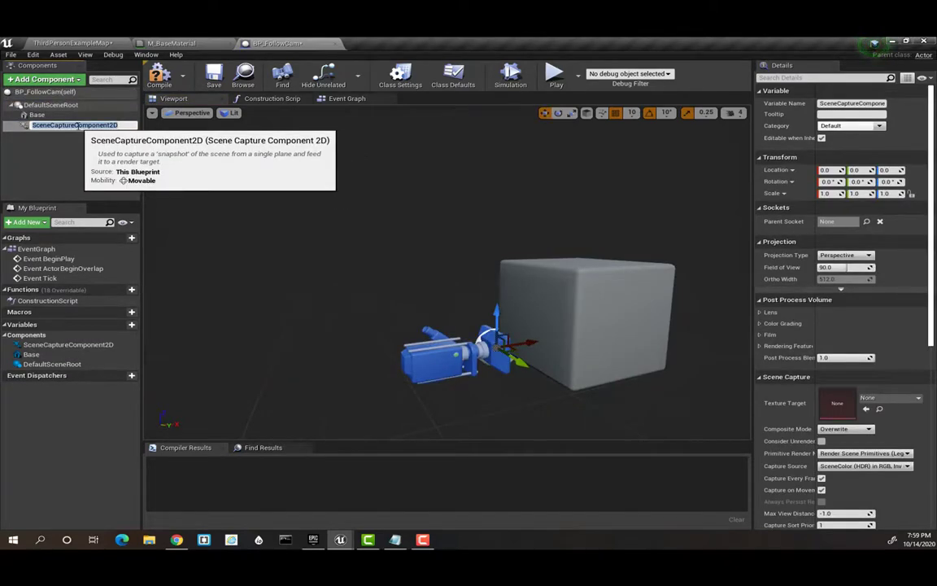
key(Return)
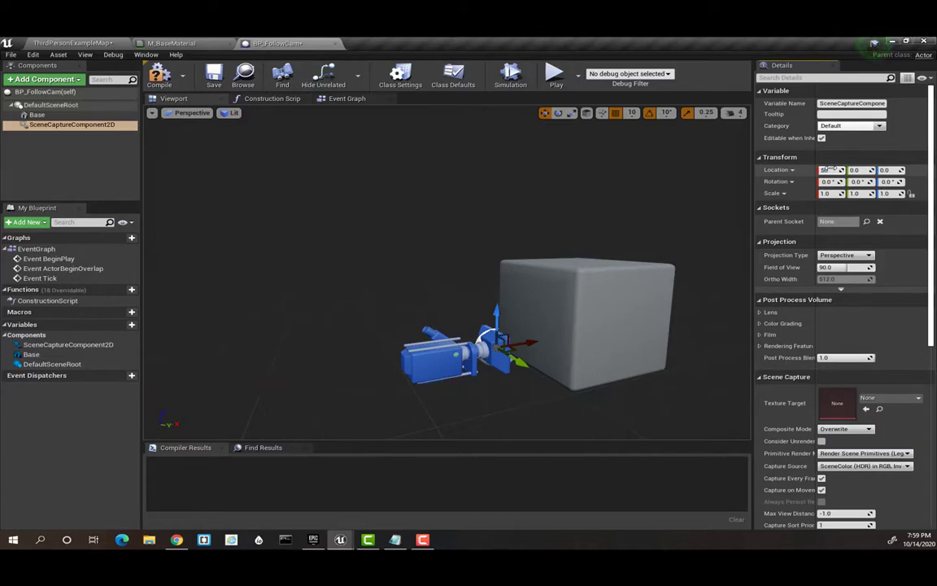
Step: Set the SceneCaptureComponent2D location to 50, 50, 150 above the cube
key(Tab)
text(50)
key(Tab)
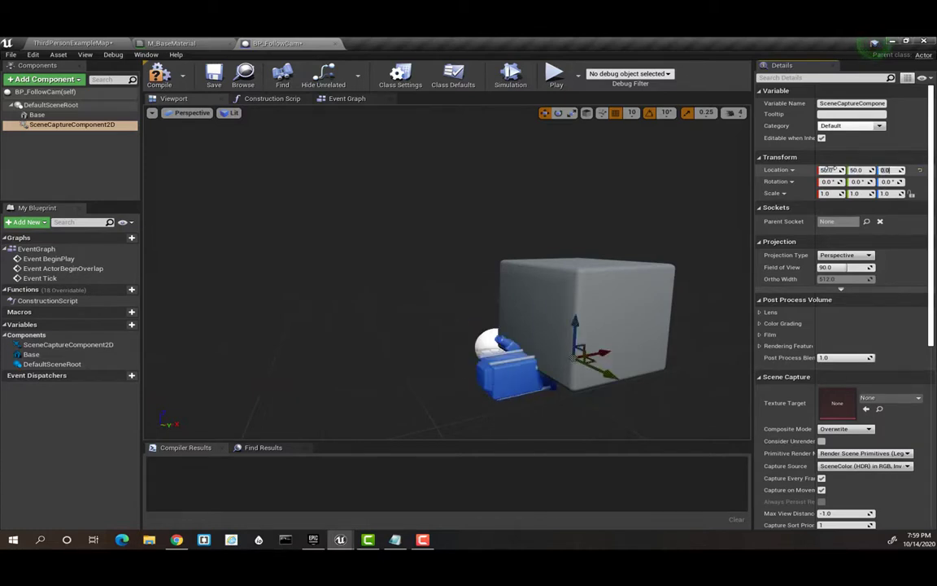
text(150)
key(Return)
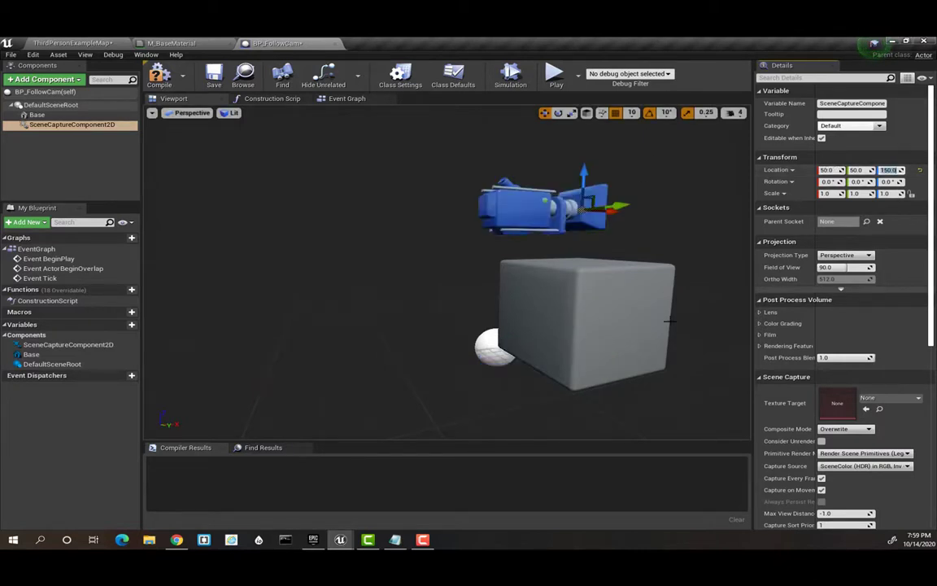
scroll(569, 293, up, 2)
drag(650, 286, 700, 342)
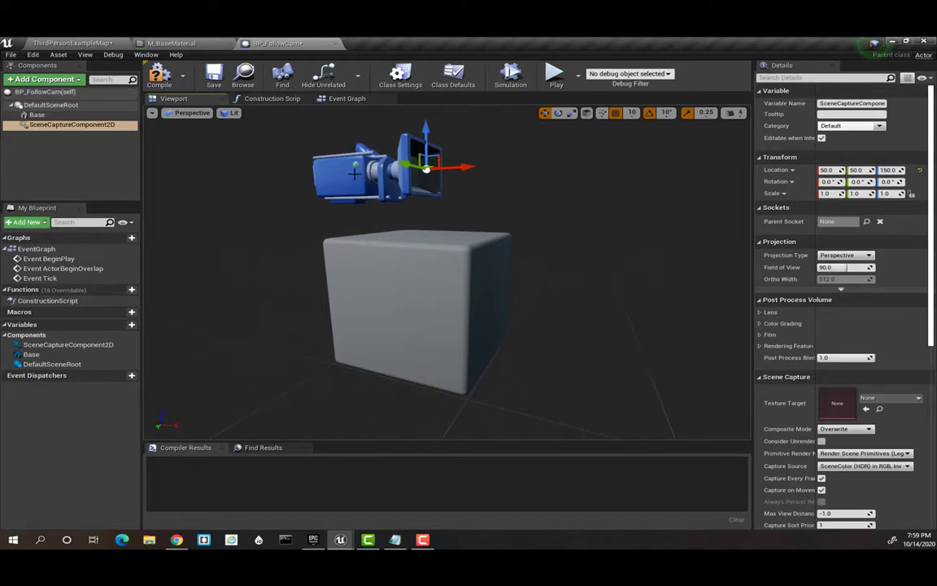
scroll(886, 318, down, 1)
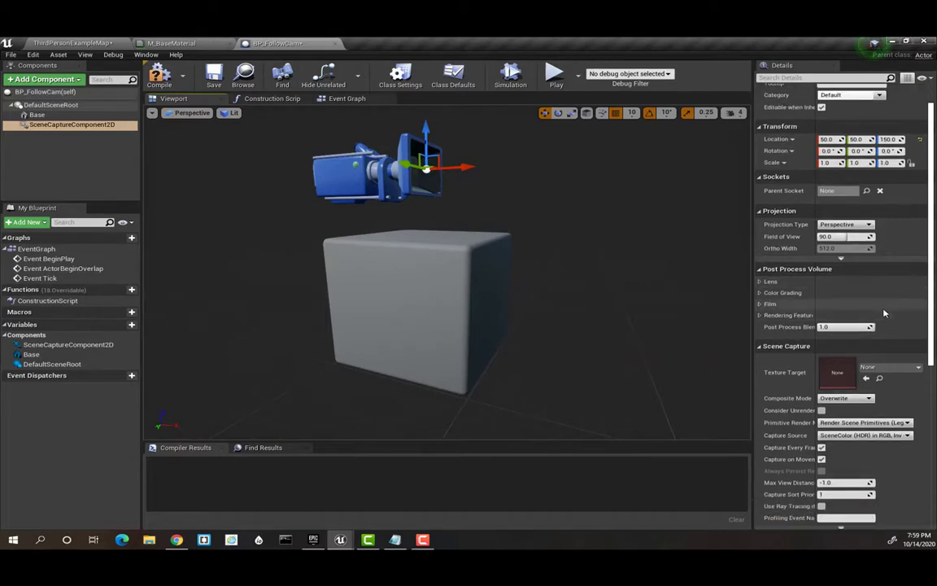
scroll(881, 301, down, 2)
scroll(881, 301, down, 2)
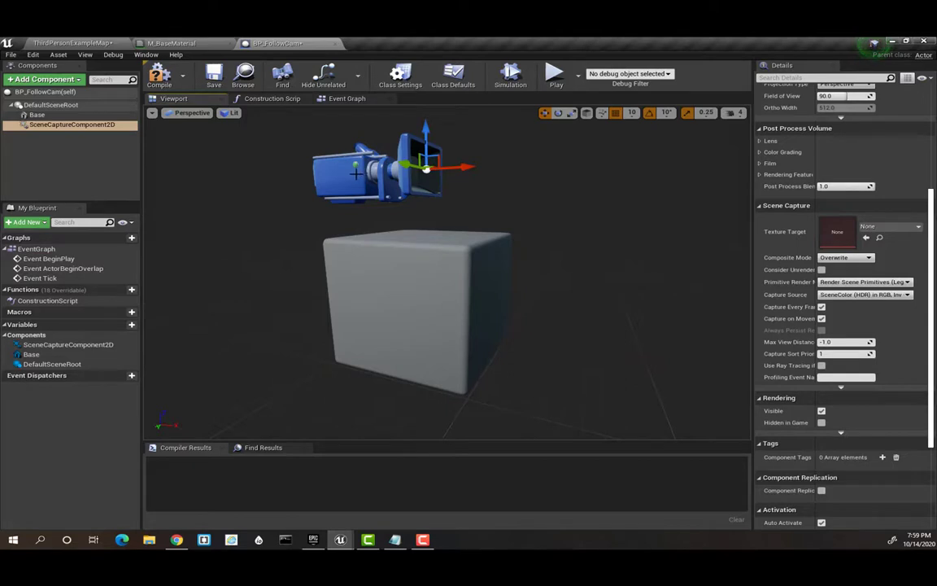
Step: Add a Static Mesh component named StaticMesh beneath SceneCaptureComponent2D
click(93, 126)
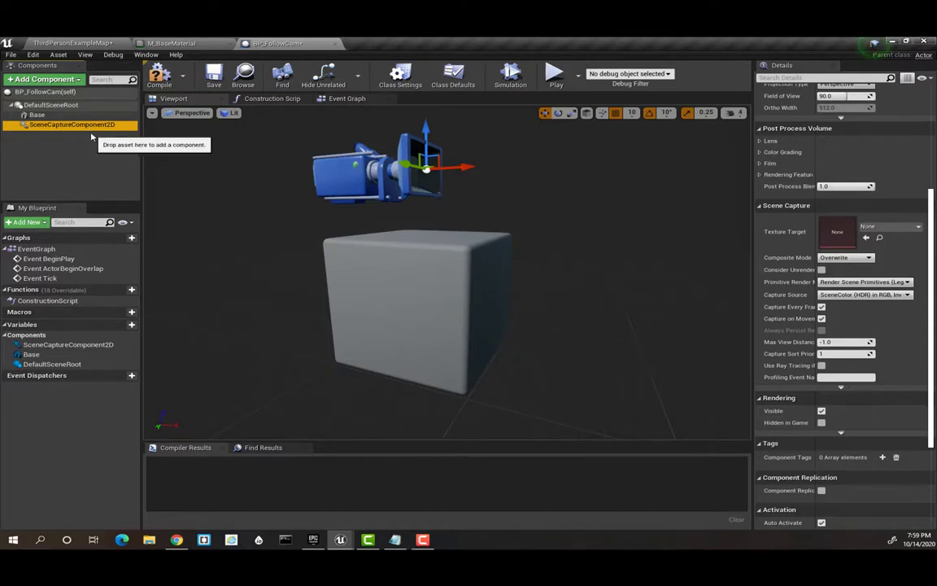
click(42, 79)
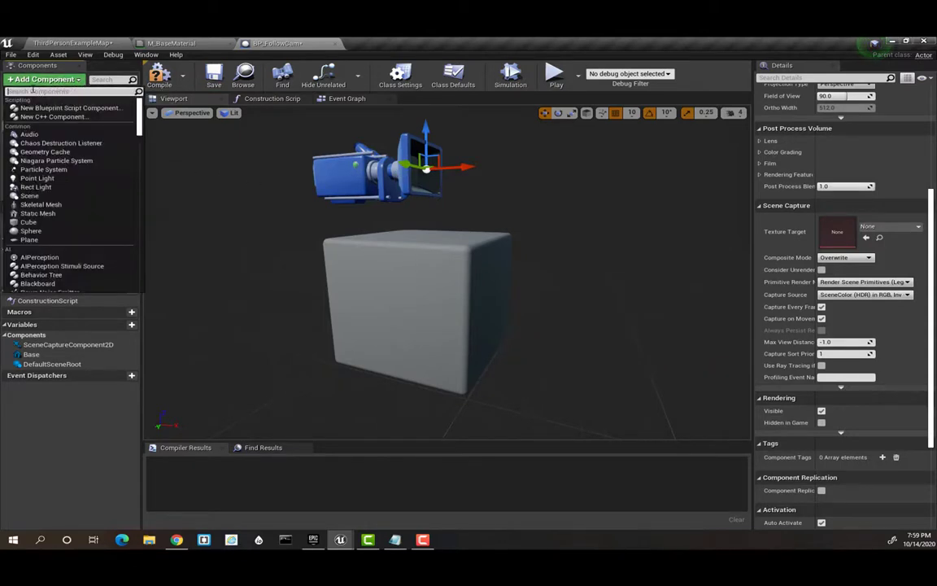
text(static)
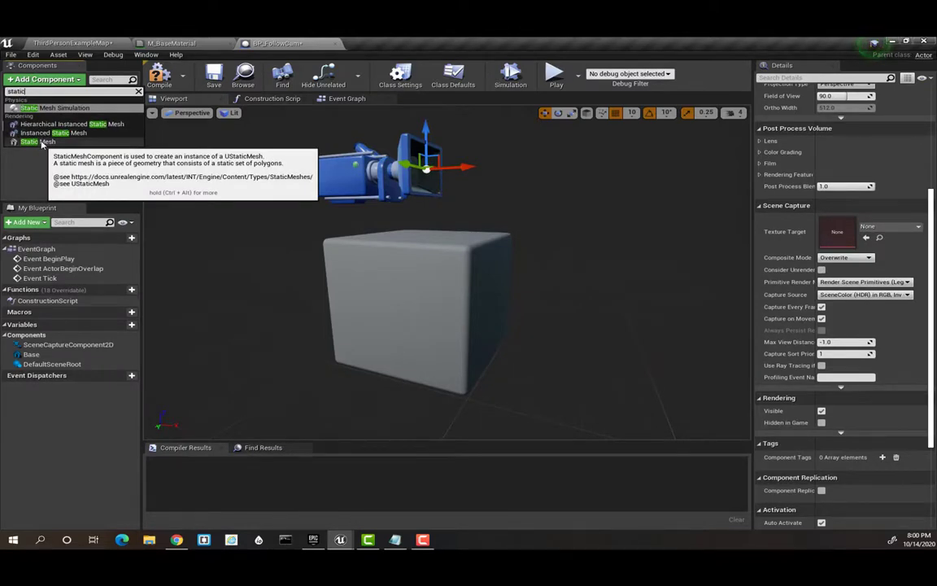
click(39, 142)
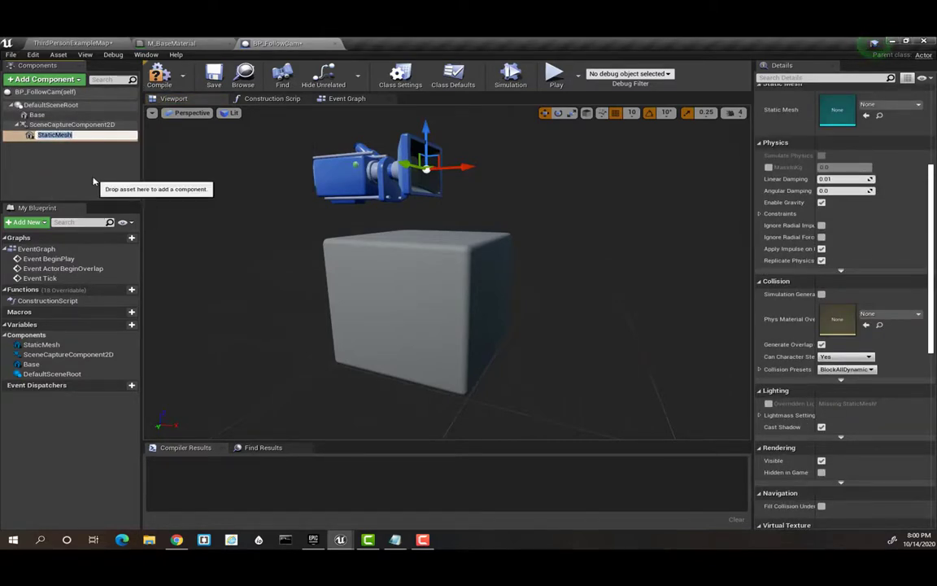
key(Return)
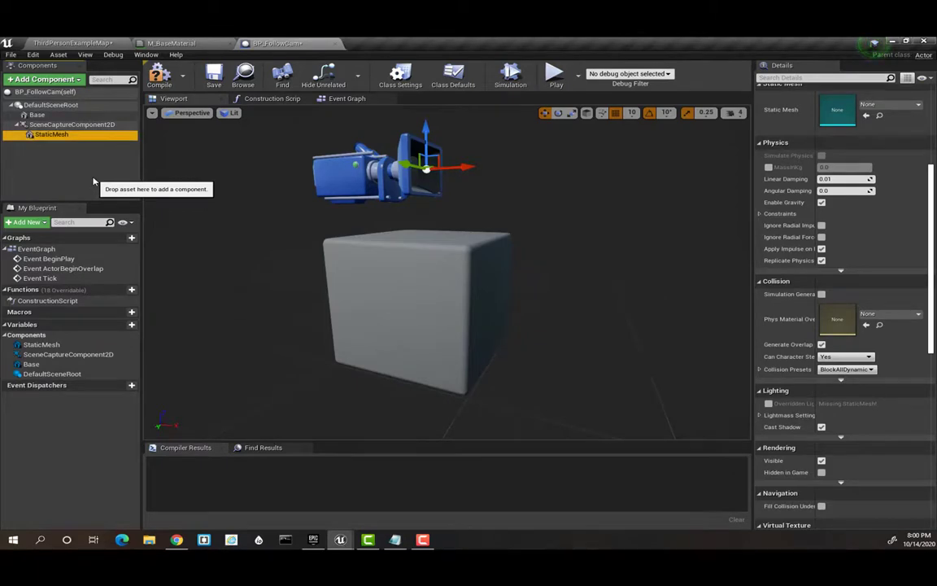
Step: Show engine content in the mesh picker and assign MatineeCam_SM to the StaticMesh component
scroll(655, 246, up, 5)
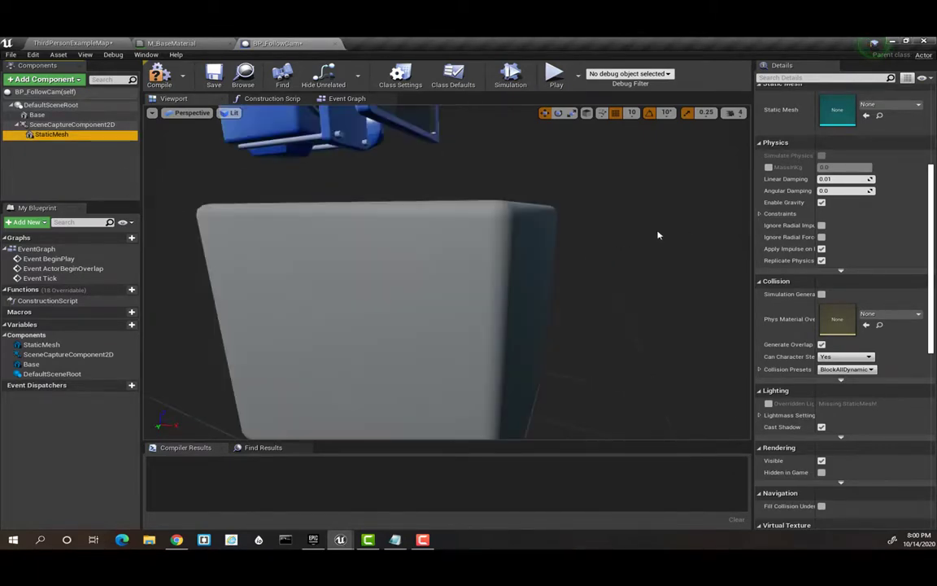
scroll(659, 235, down, 4)
scroll(838, 163, up, 1)
scroll(840, 187, up, 2)
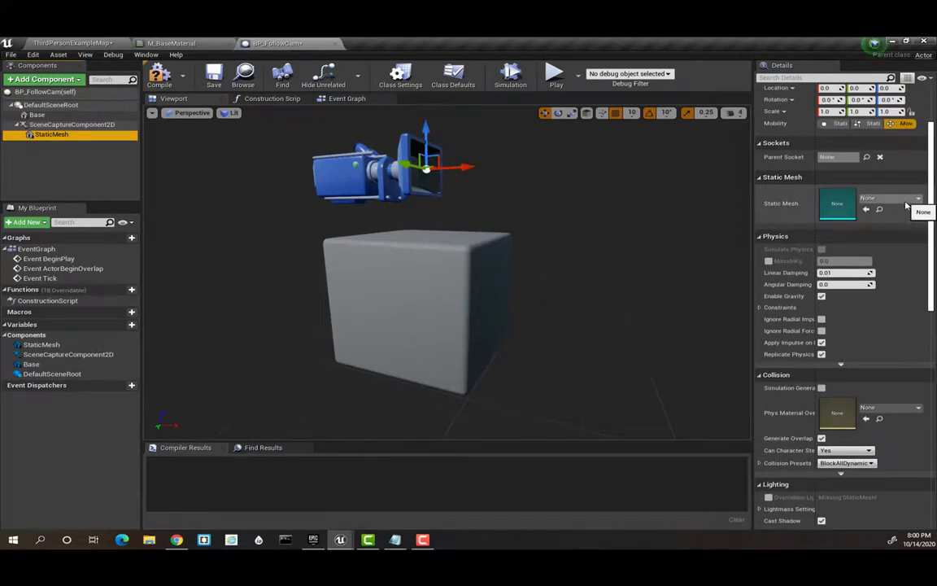
click(910, 200)
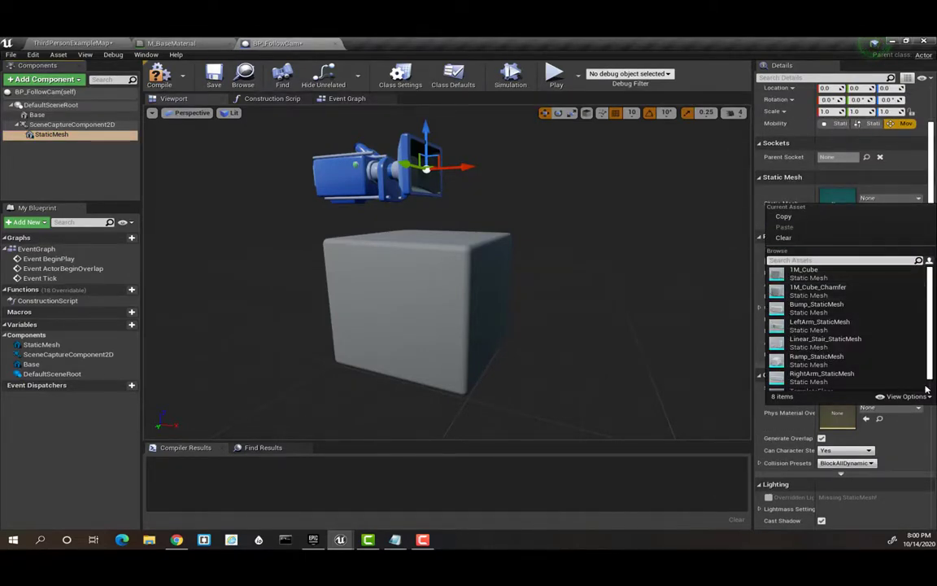
click(905, 396)
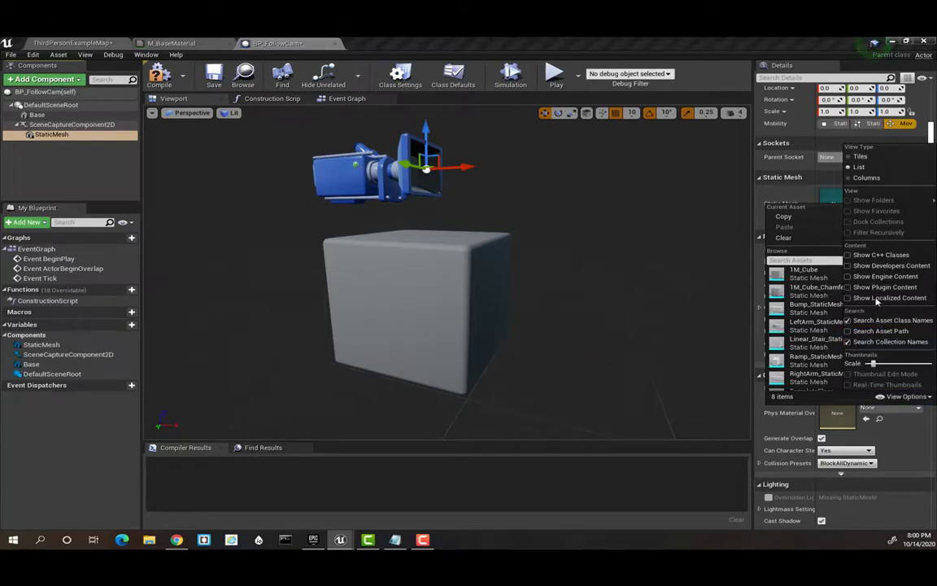
click(848, 277)
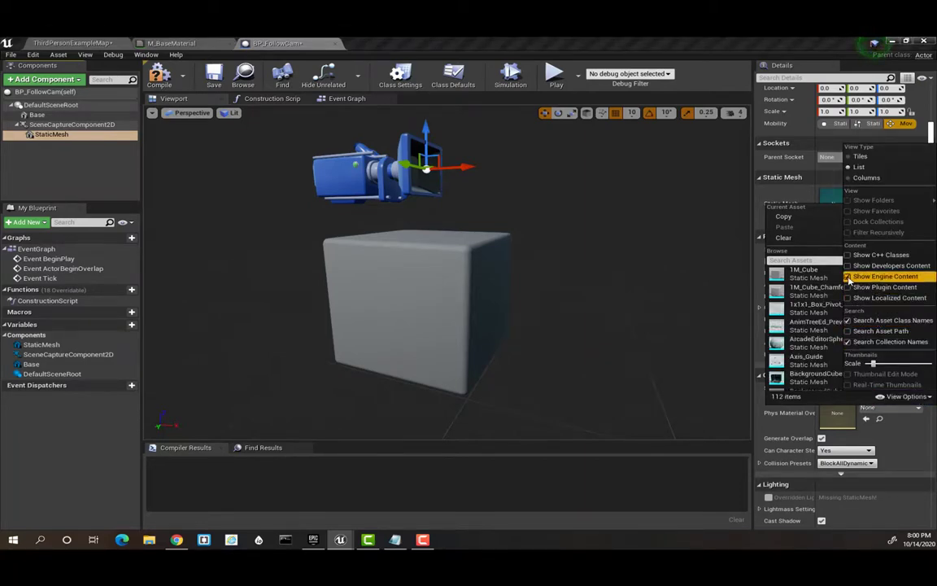
click(906, 395)
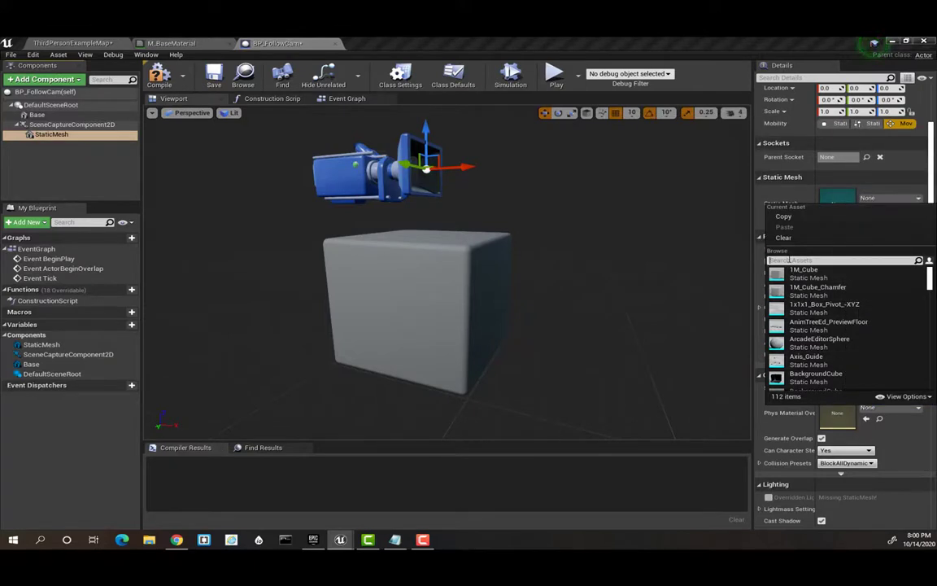
text(matin)
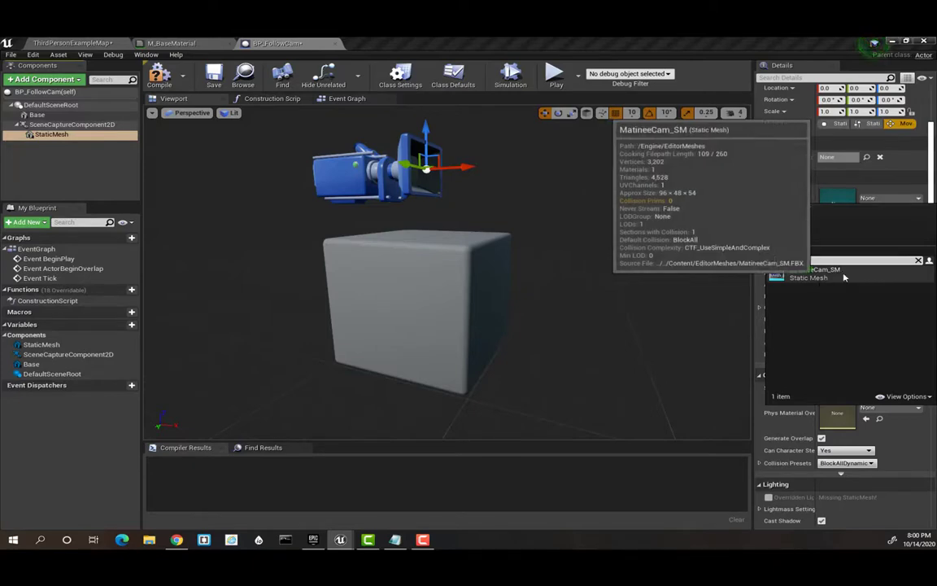
click(846, 277)
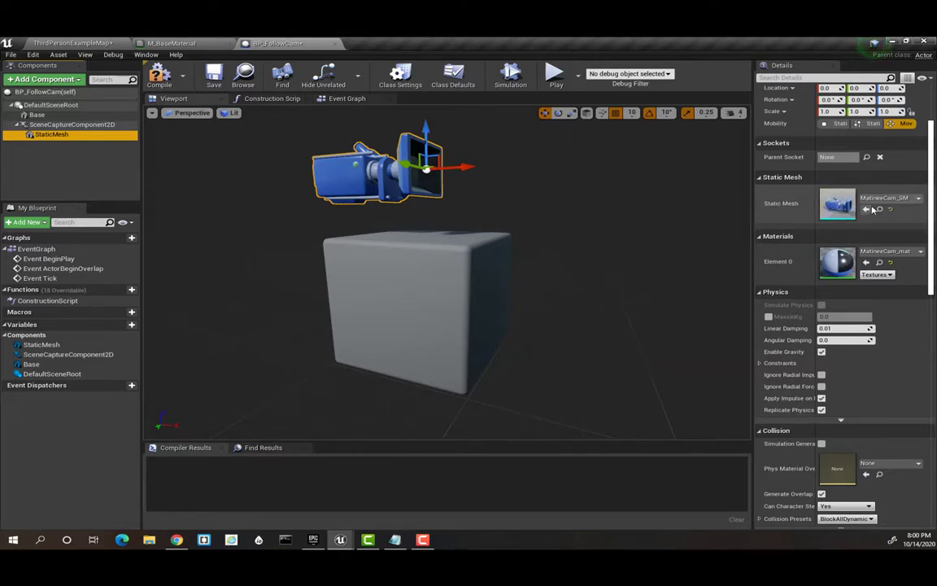
Step: Turn engine content back off in the mesh picker's view options
click(881, 200)
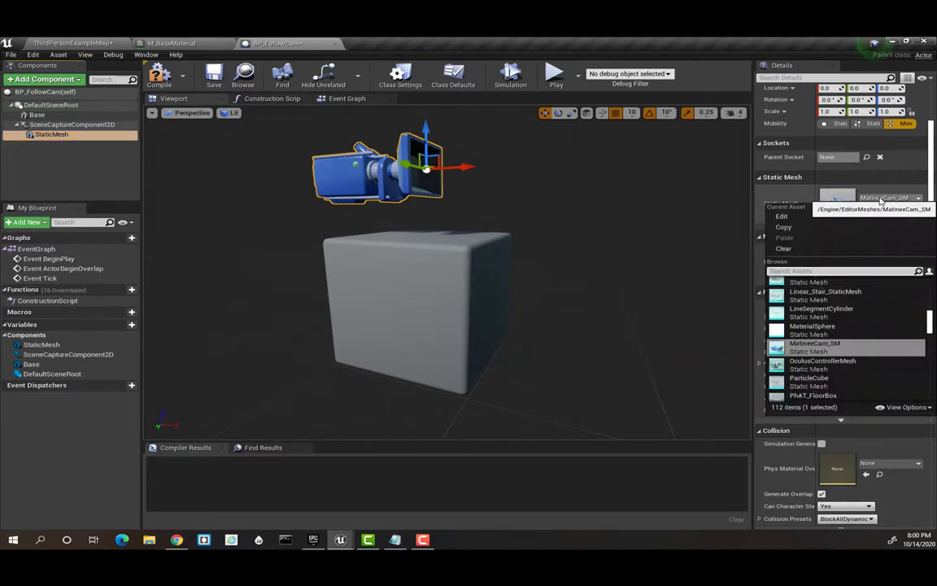
click(906, 408)
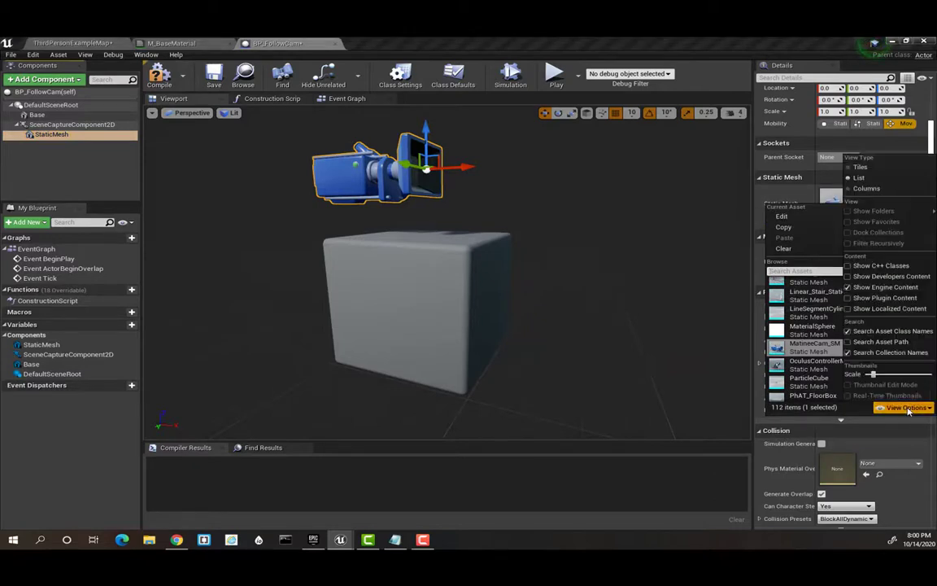
click(848, 288)
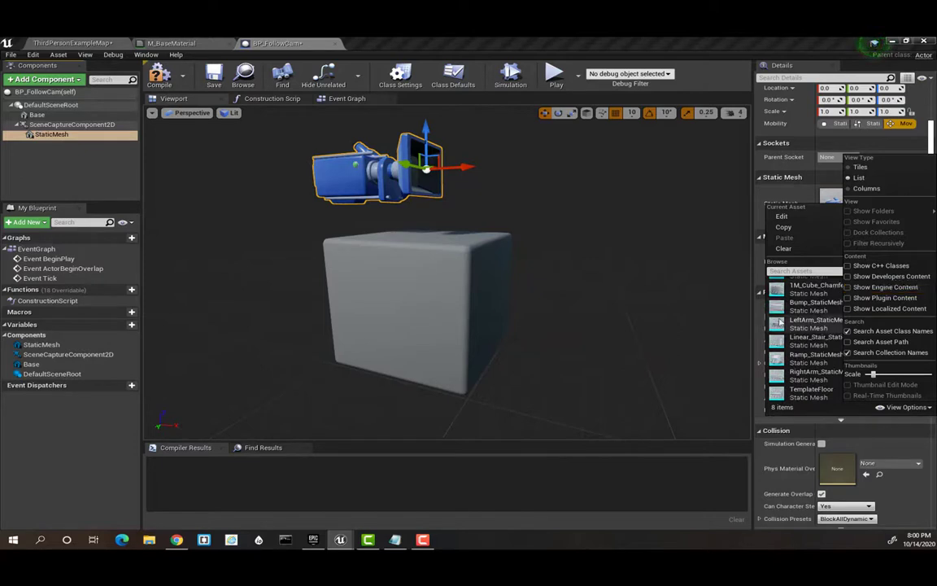
click(78, 137)
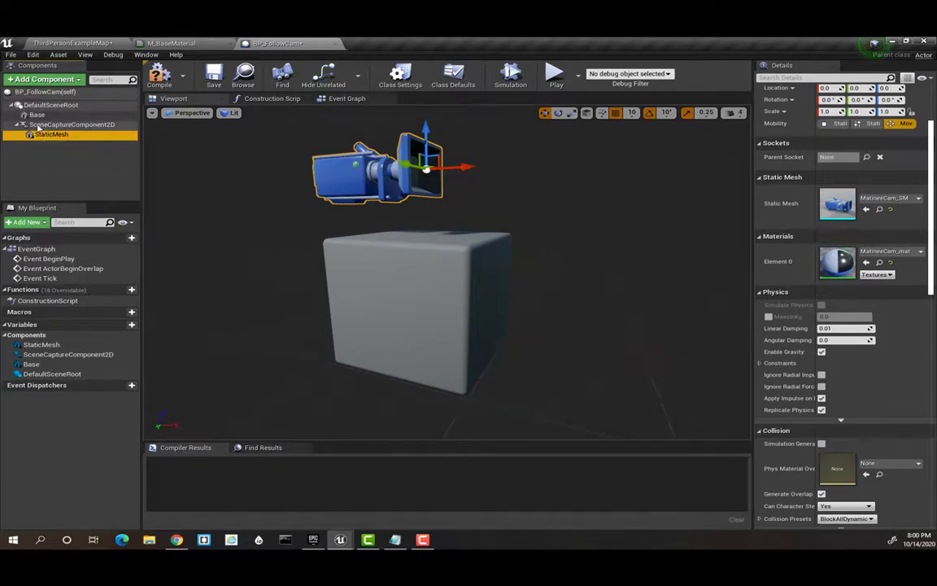
Step: Add a Plane component under DefaultSceneRoot and name it ScreenDisplay
click(38, 105)
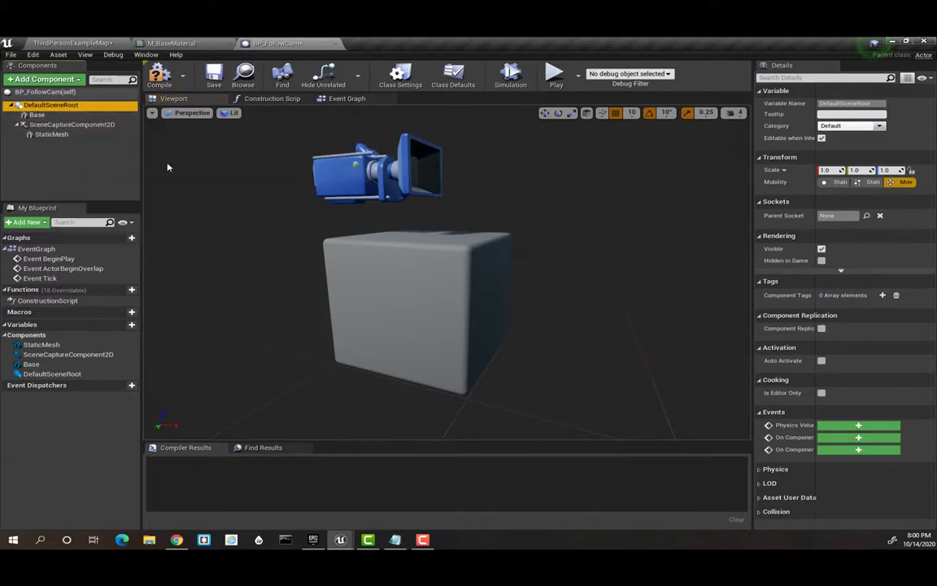
click(50, 80)
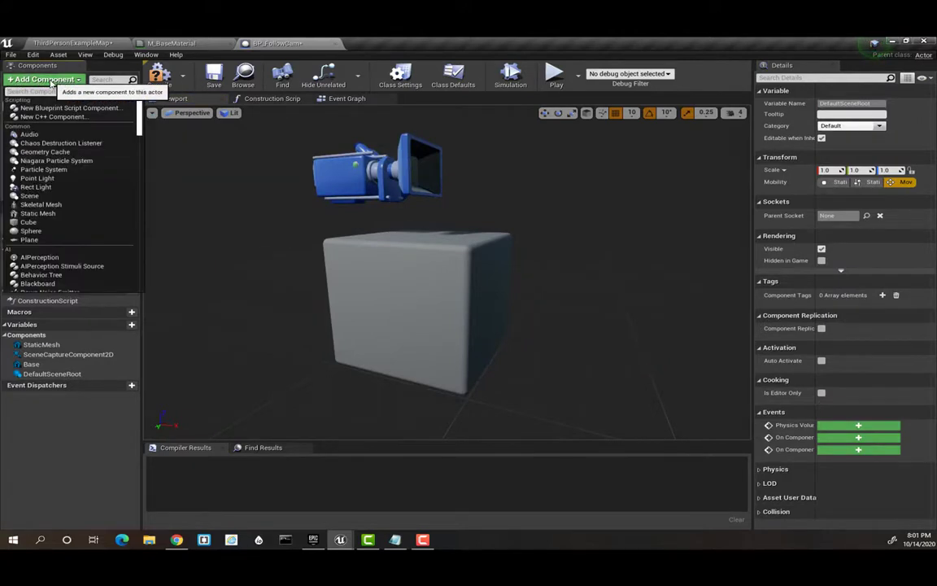
text(plane)
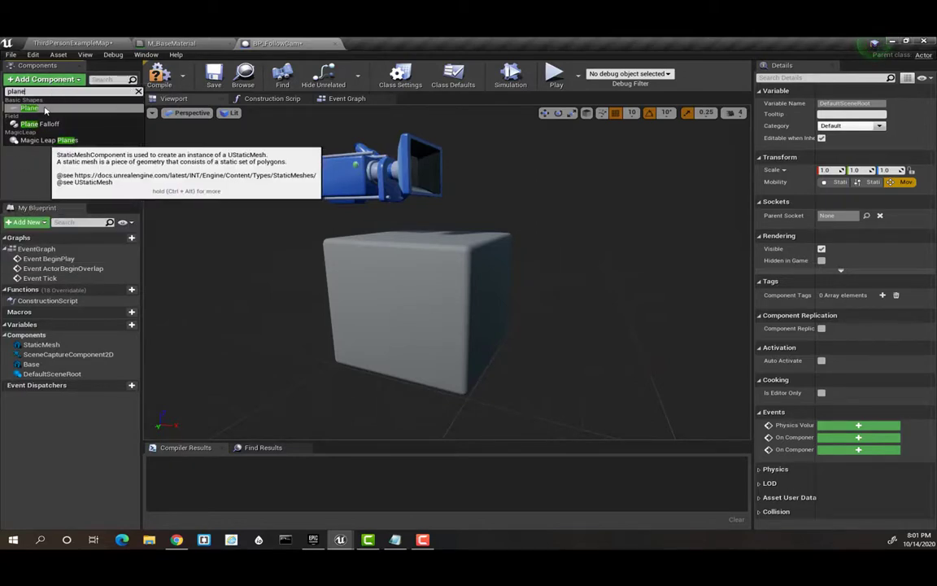
click(45, 108)
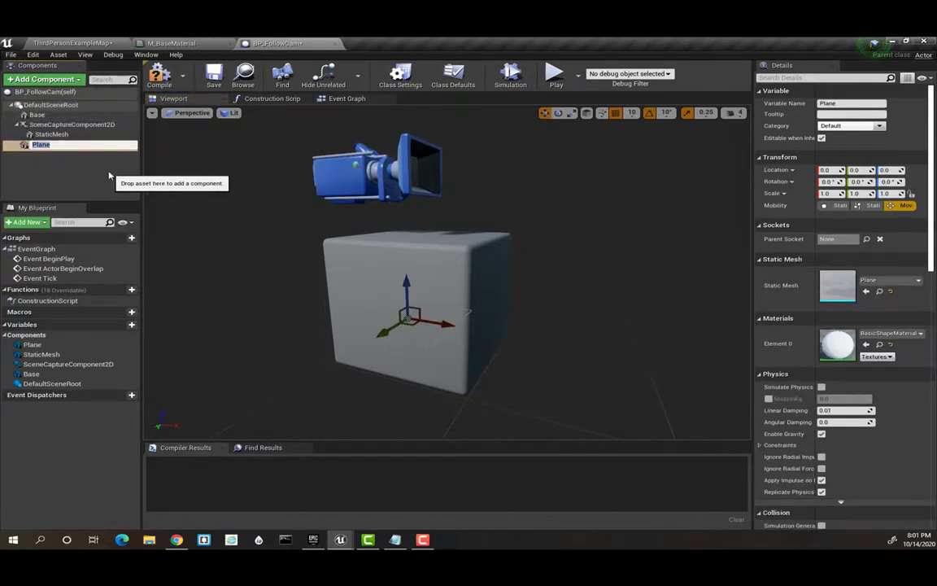
text(Screen)
text(Display)
key(Return)
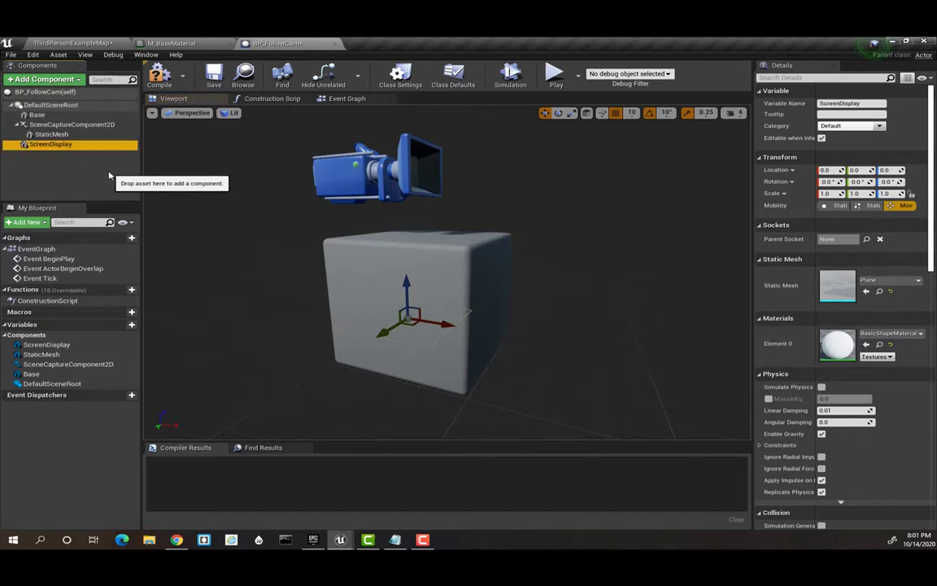
Step: Set the ScreenDisplay location to 0, 40, 280
click(826, 170)
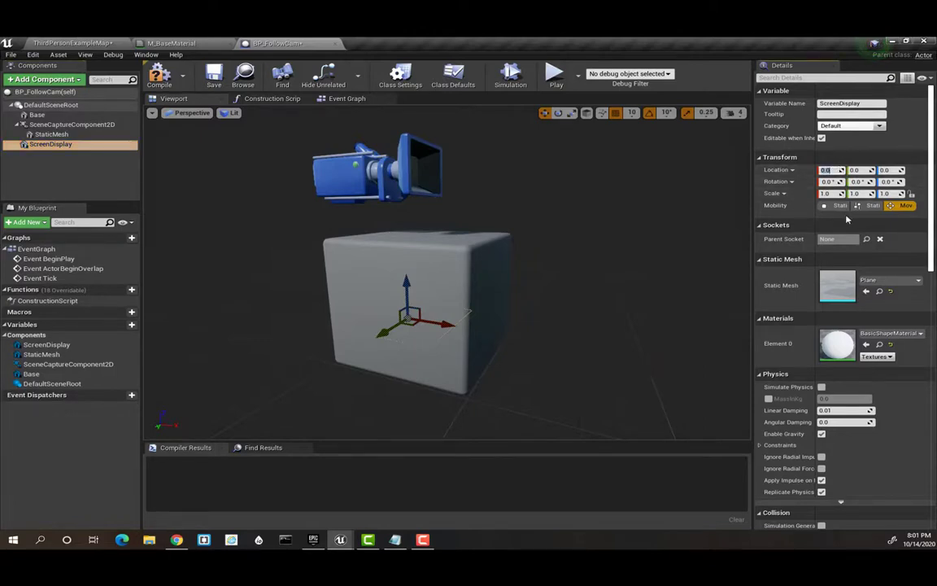
text(0)
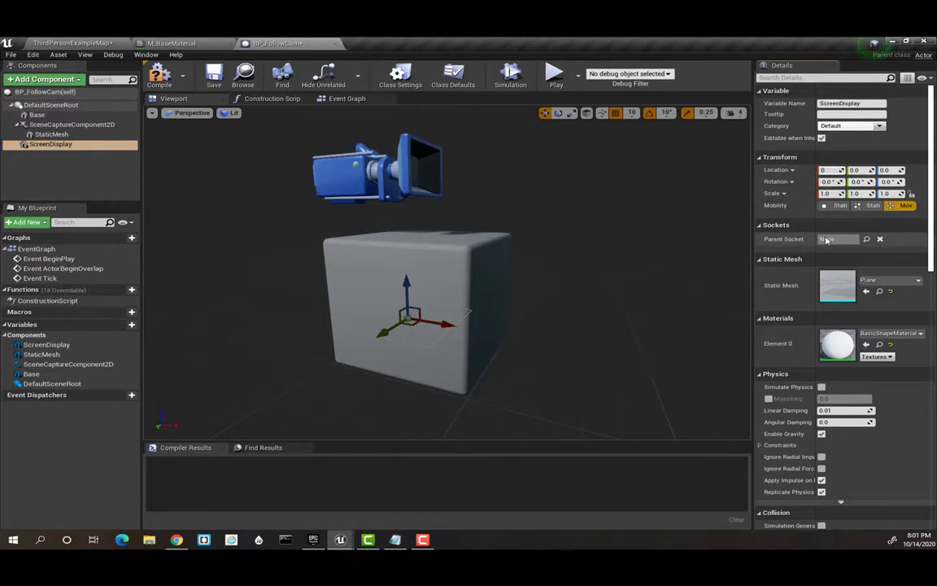
key(Tab)
text(0)
key(Tab)
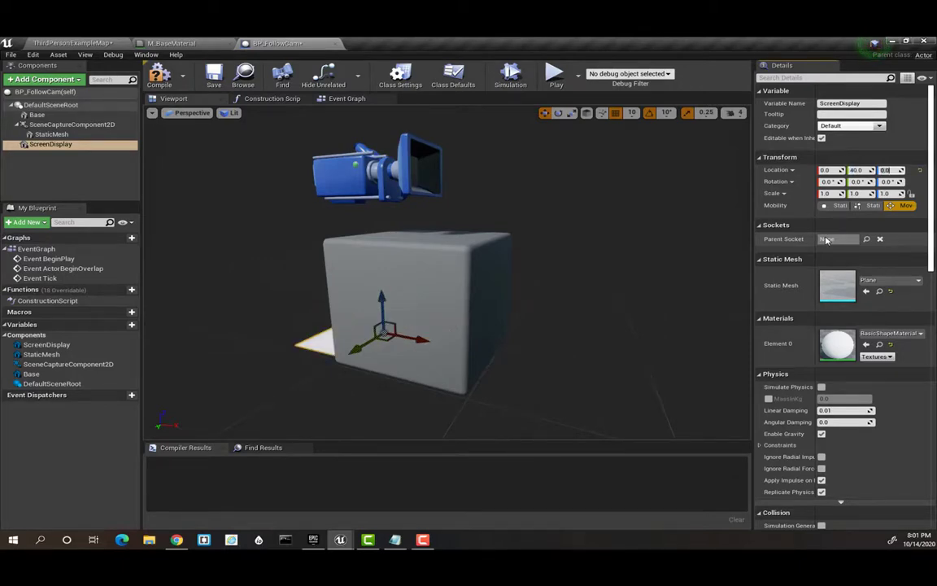
text(3)
key(Return)
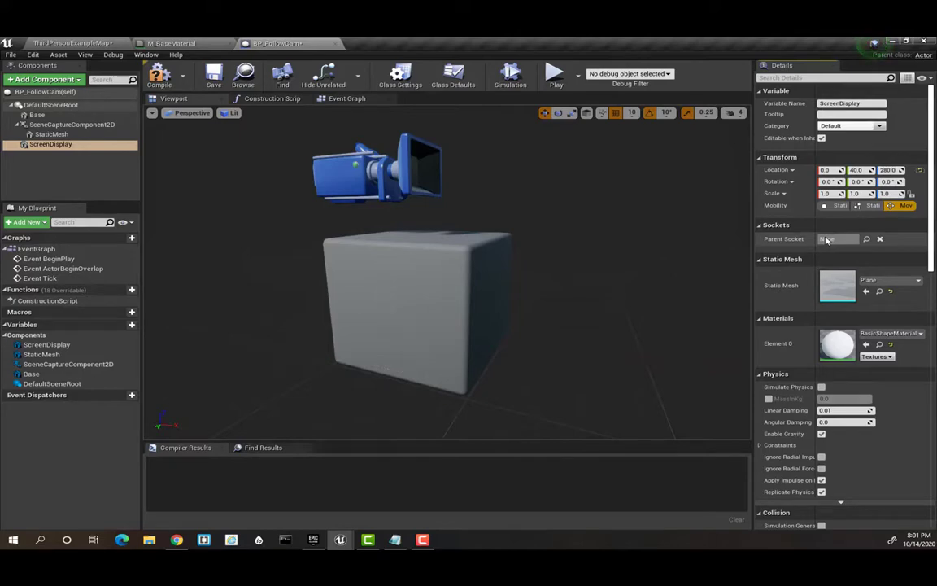
Step: Rotate the ScreenDisplay plane to 90, 0, 90 so it stands upright
click(828, 182)
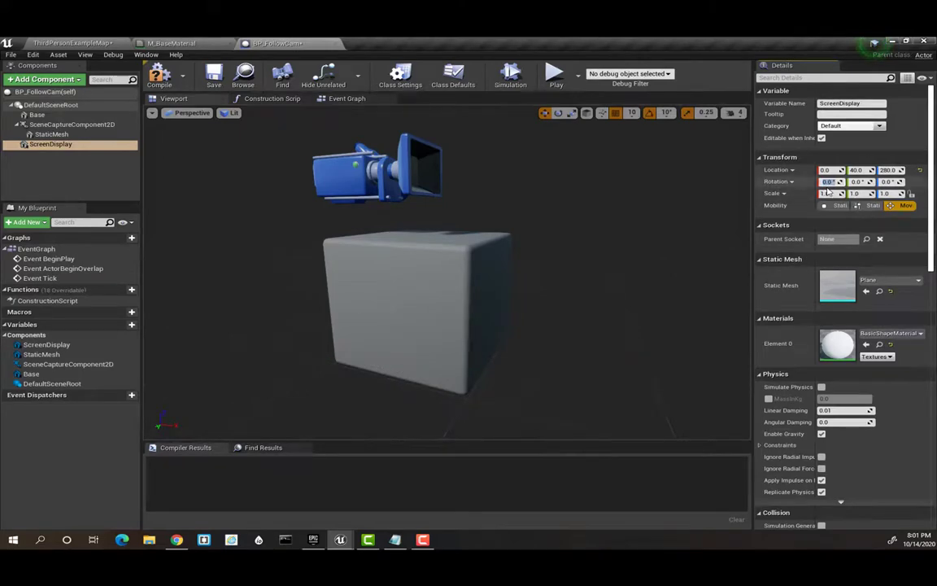
scroll(654, 269, down, 5)
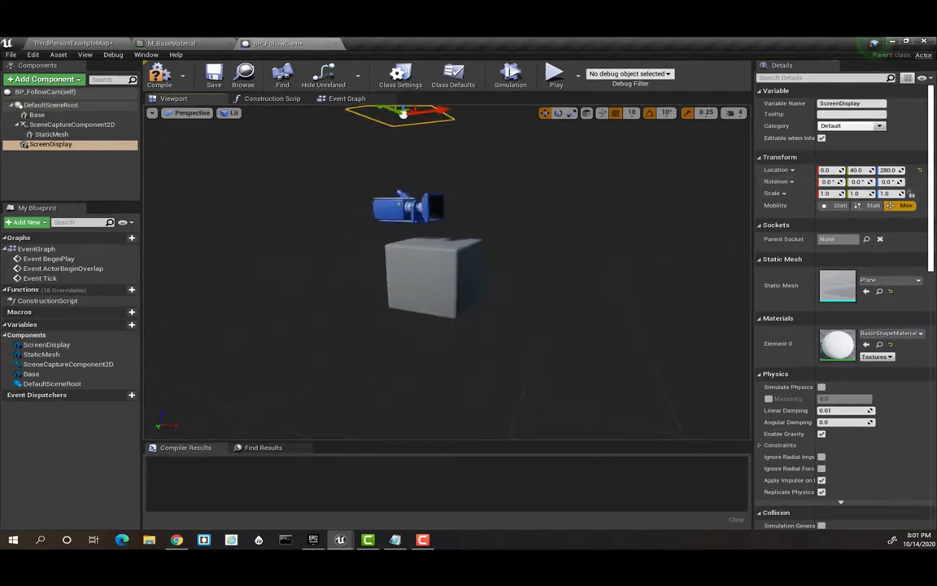
scroll(383, 133, up, 2)
scroll(382, 132, up, 2)
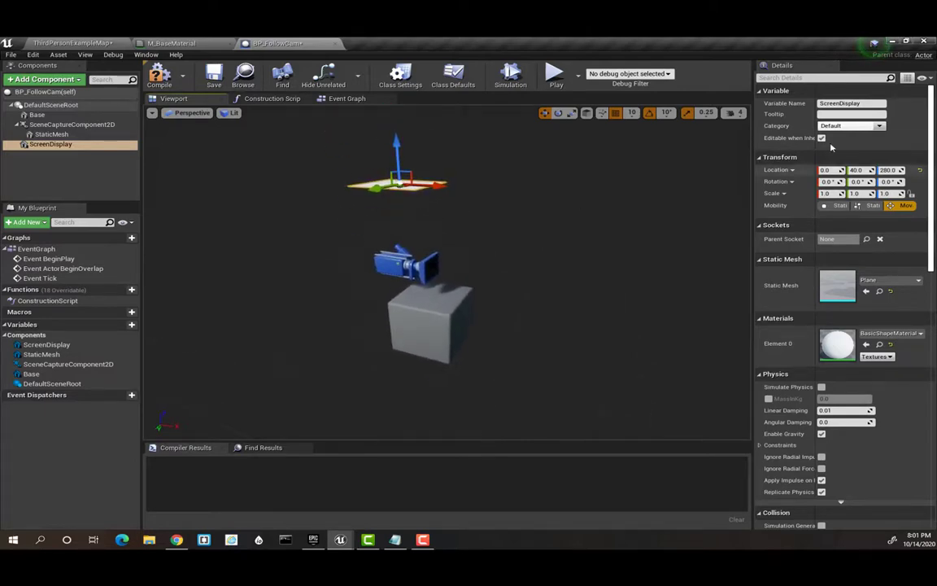
click(828, 181)
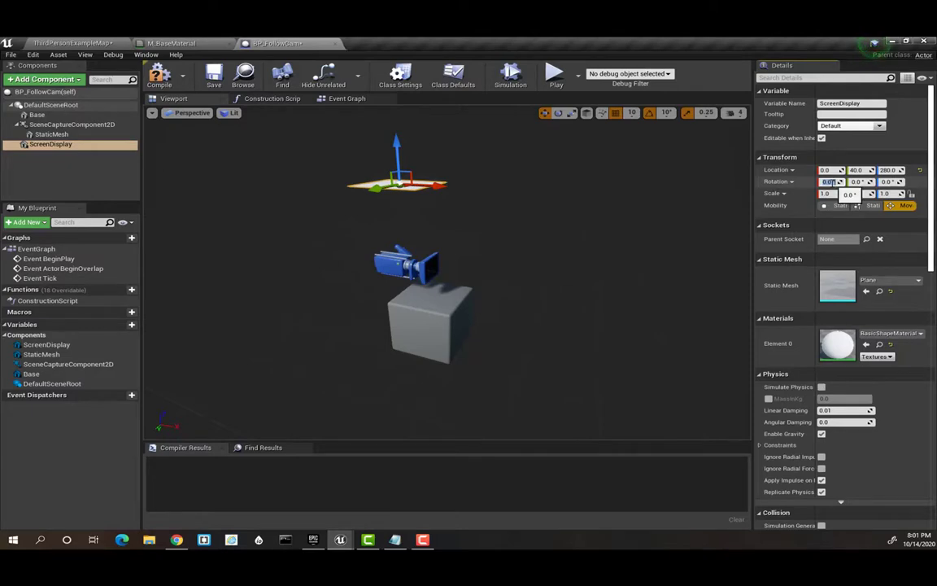
text(90)
key(Tab)
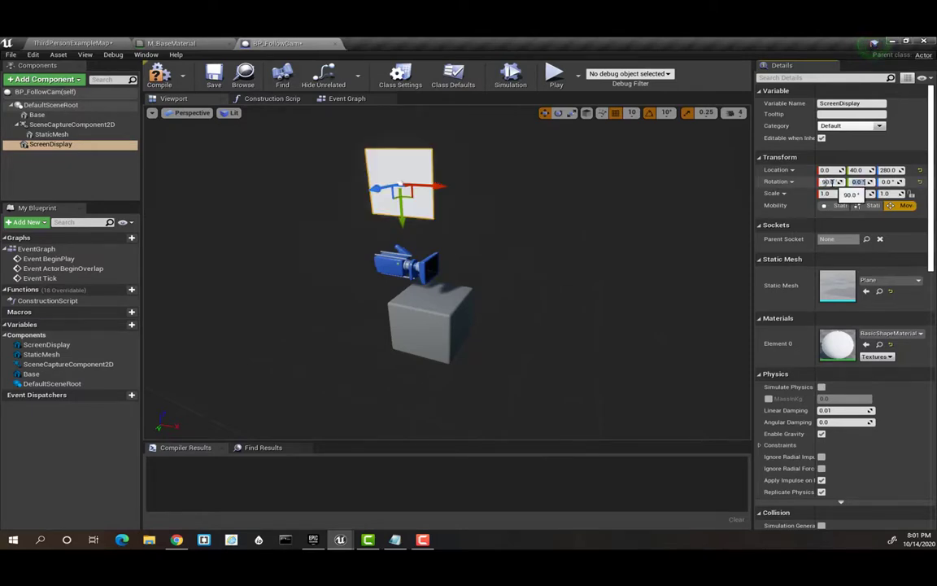
key(Tab)
text(90)
key(Return)
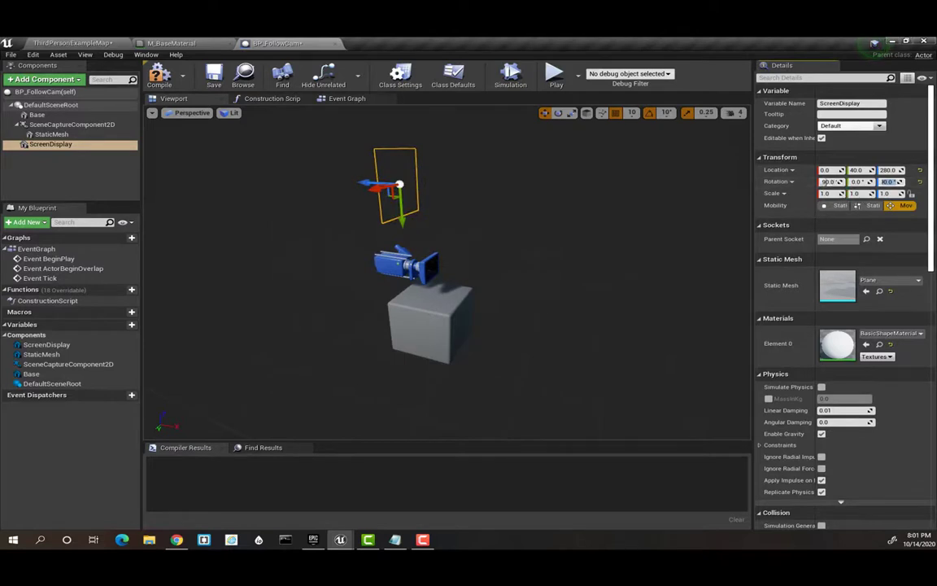
mouse_move(619, 204)
mouse_down()
mouse_move(667, 211)
mouse_move(569, 195)
mouse_move(520, 220)
mouse_move(562, 203)
mouse_up()
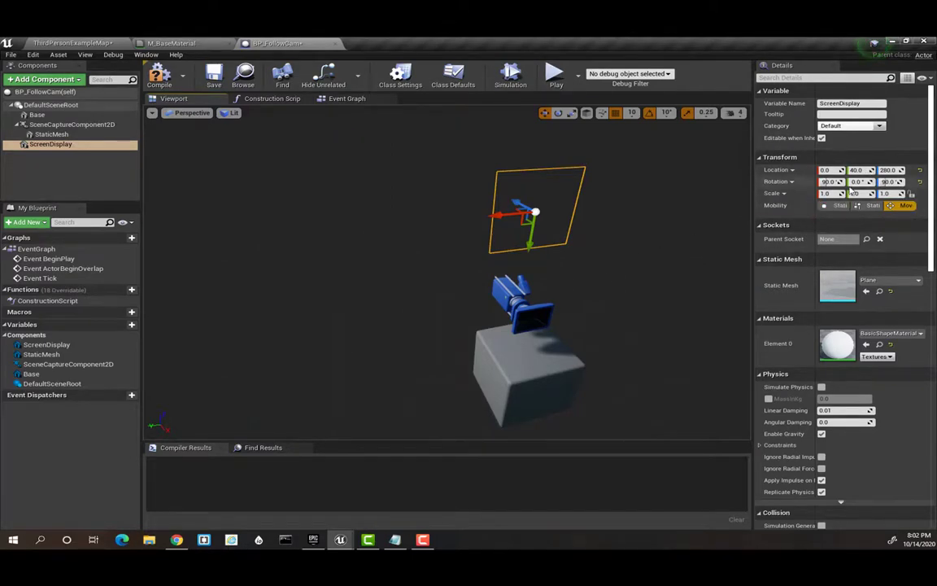
Step: Scale ScreenDisplay to 2.25 by 1.5 and orbit to check it
click(826, 192)
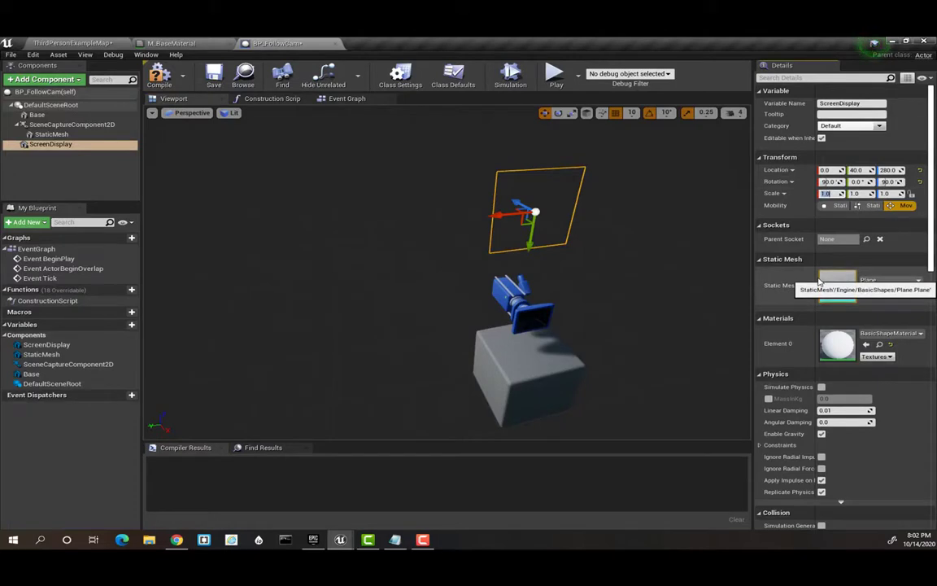
text(2.25)
key(Return)
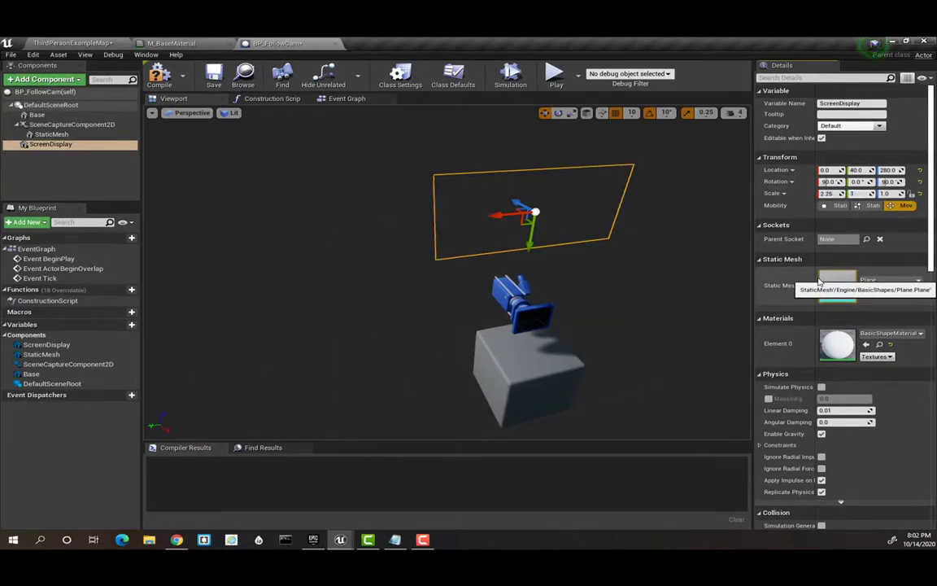
text(1.5)
key(Return)
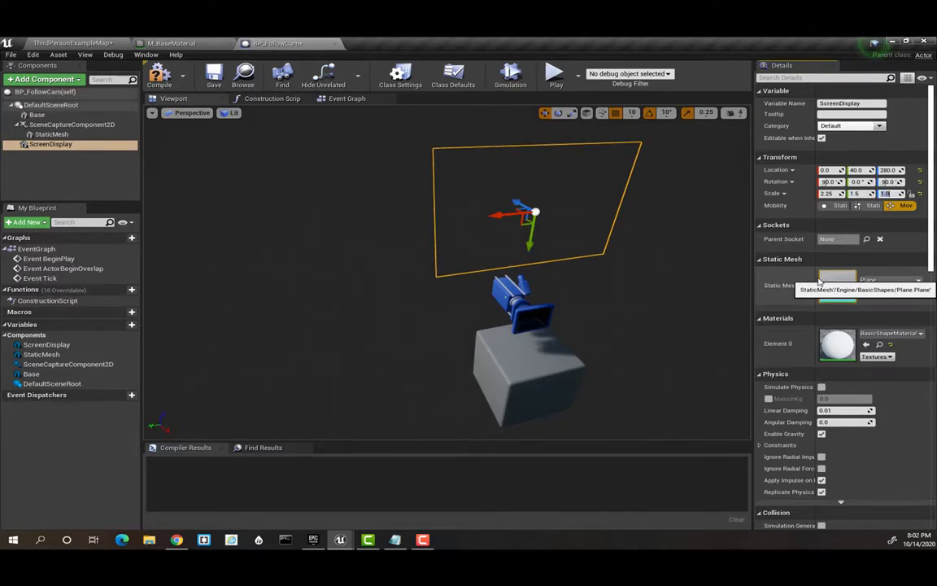
mouse_move(675, 299)
mouse_down()
mouse_move(716, 301)
mouse_move(691, 309)
mouse_up()
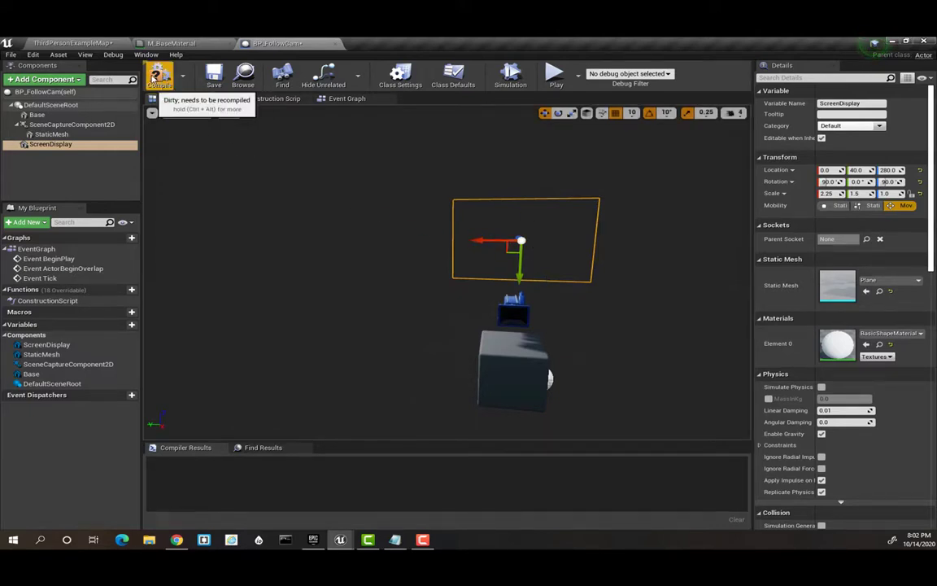
Step: Compile BP_FollowCam and delete the Event BeginPlay and ActorBeginOverlap nodes from the Event Graph
click(157, 77)
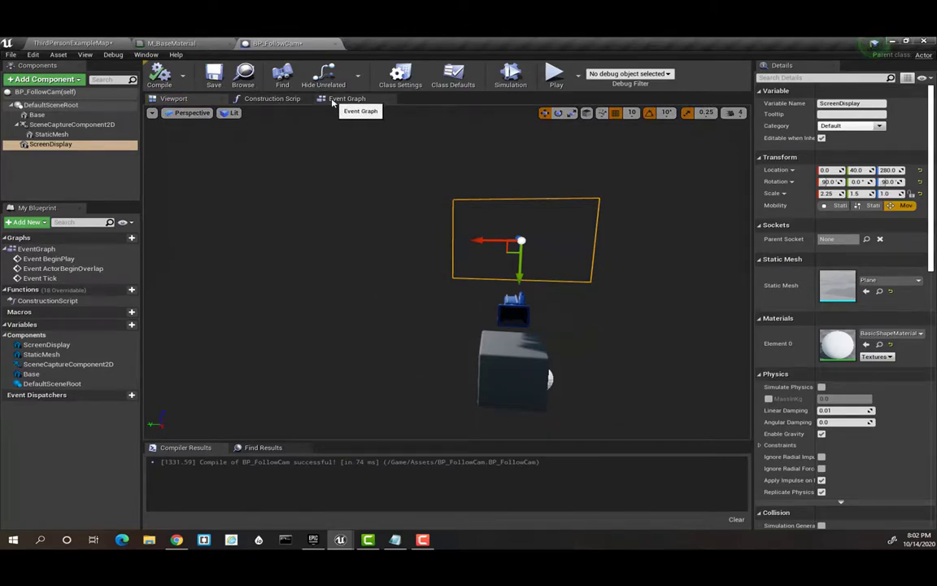
click(333, 100)
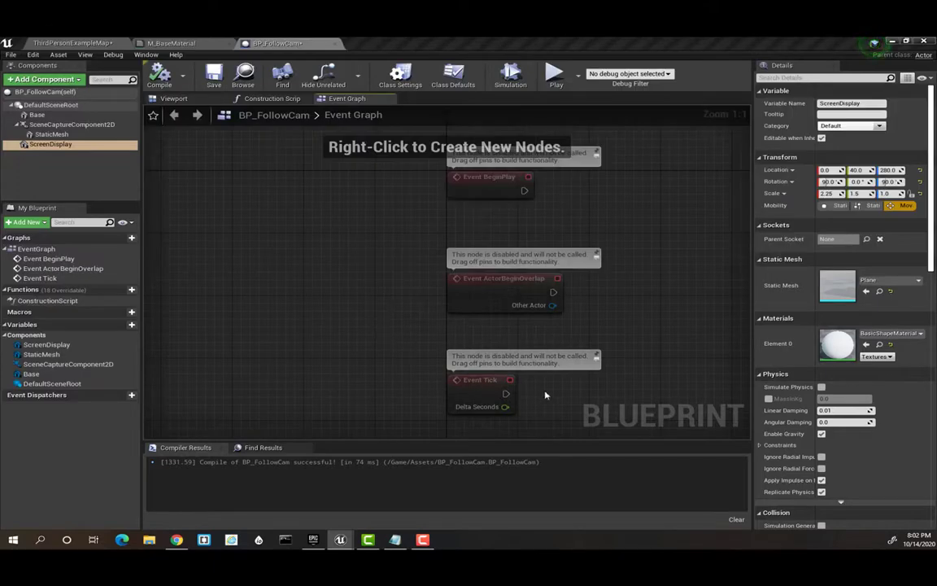
drag(399, 149, 606, 321)
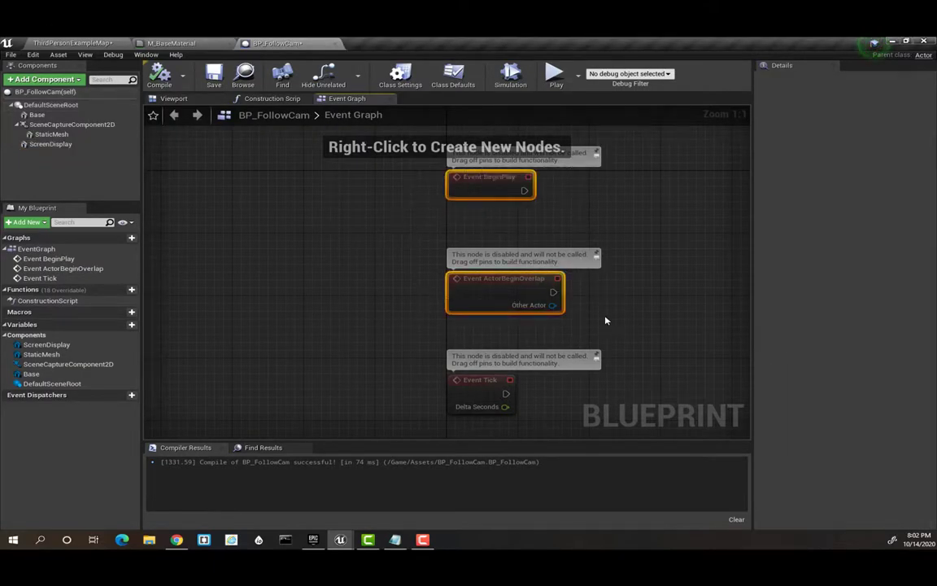
key(Delete)
right_drag(607, 320, 500, 136)
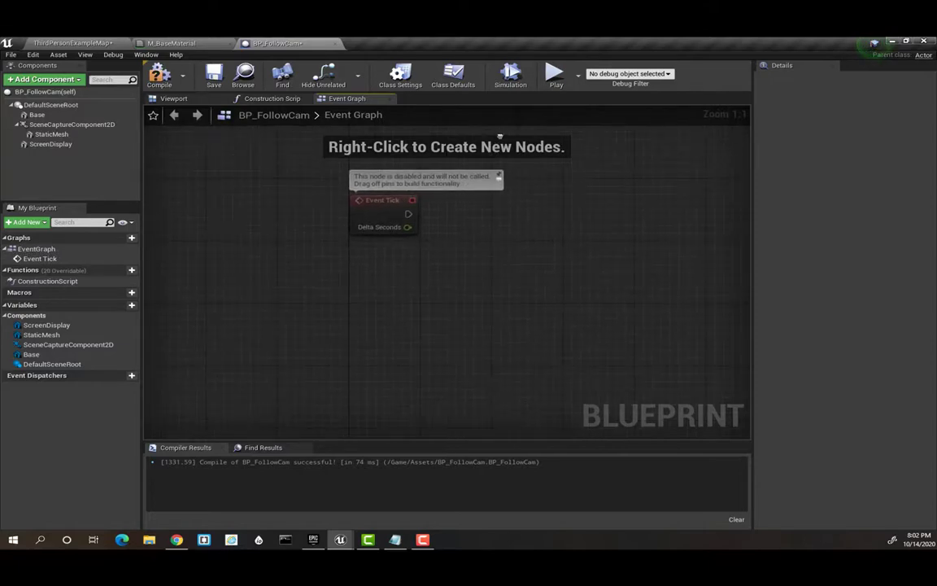
right_drag(395, 253, 305, 280)
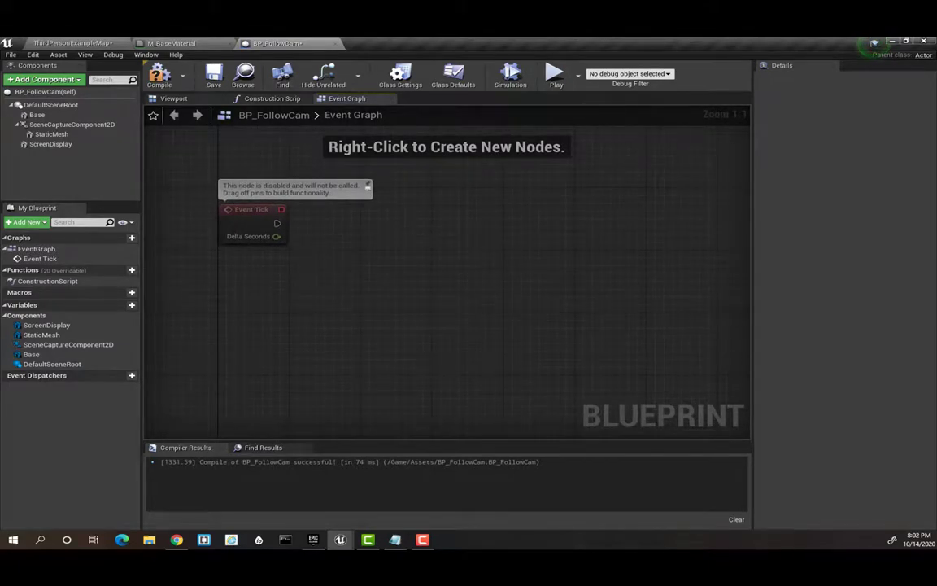
Step: Add a Get Player Character node feeding a GetActorLocation node
right_click(227, 280)
text(g)
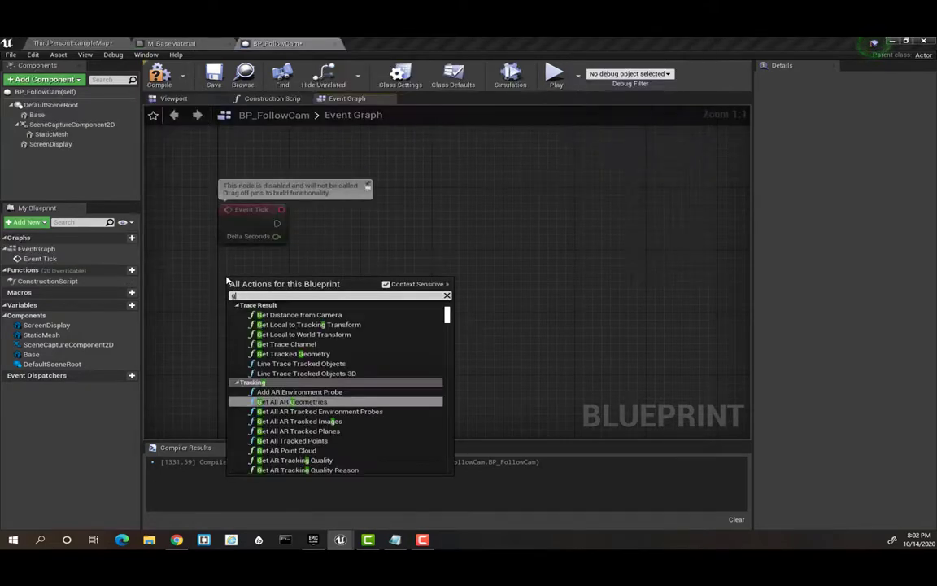
text(etplayerchar)
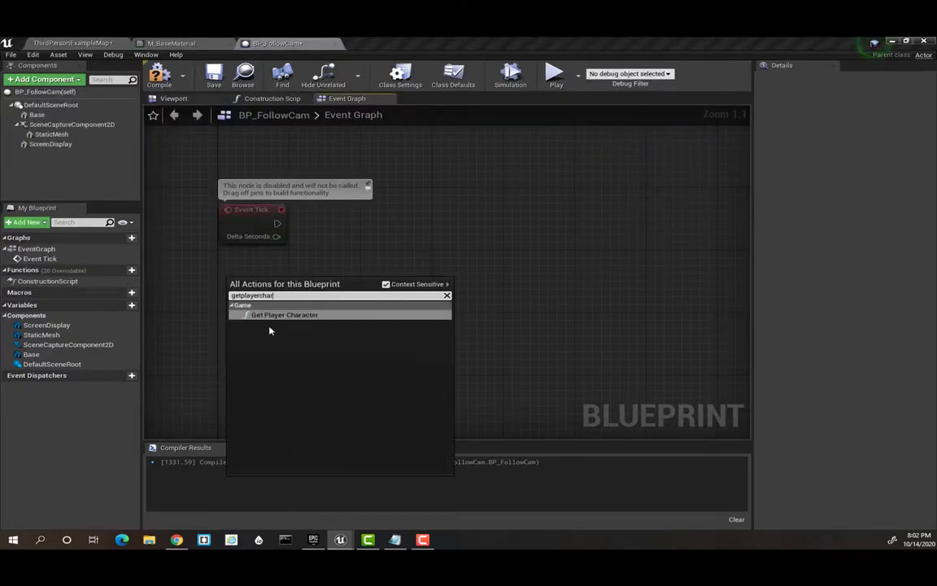
key(Return)
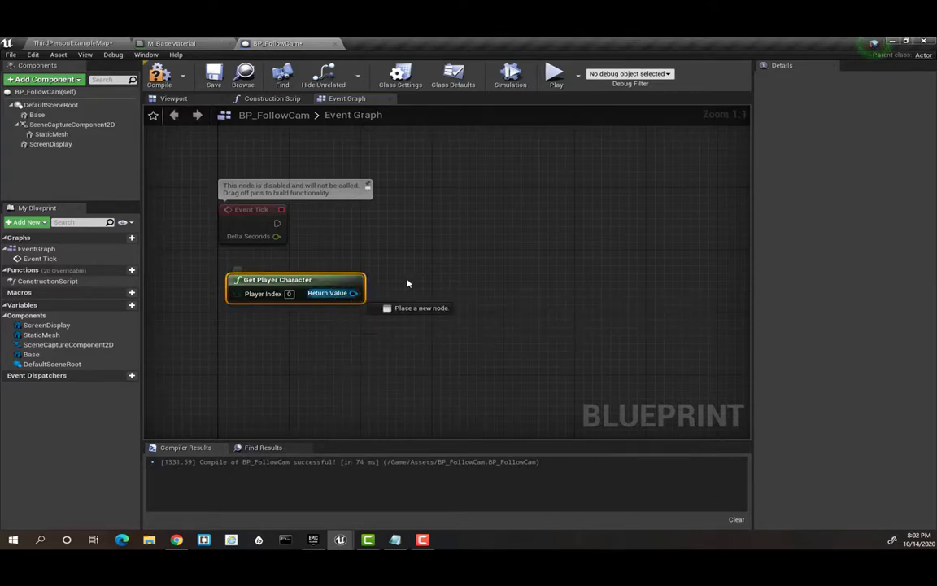
drag(327, 295, 432, 274)
text(getactor)
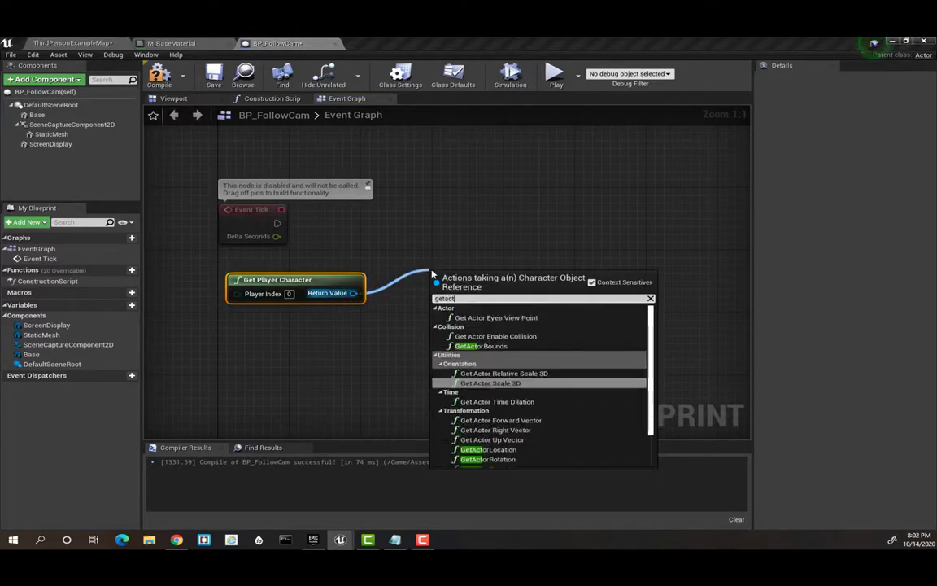
text(l)
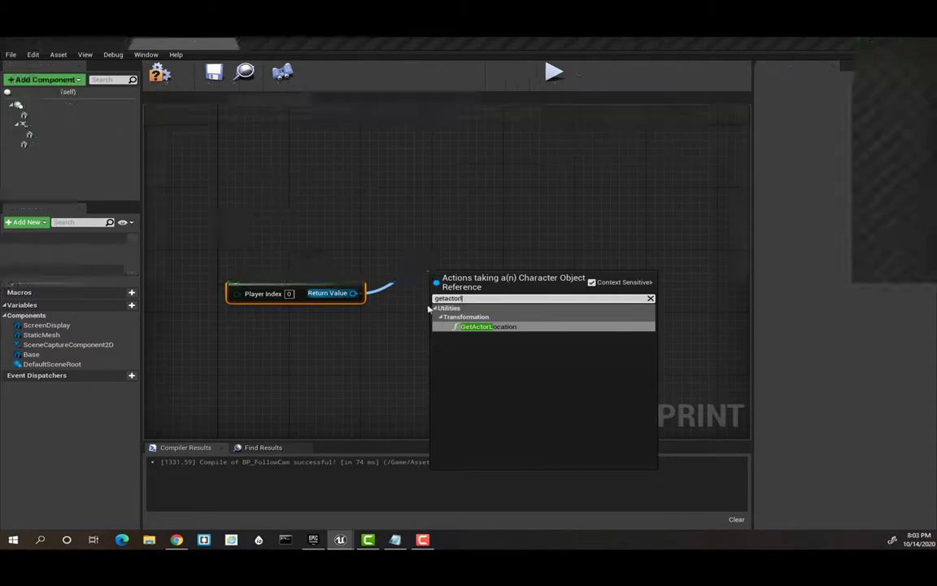
key(Return)
drag(444, 281, 426, 281)
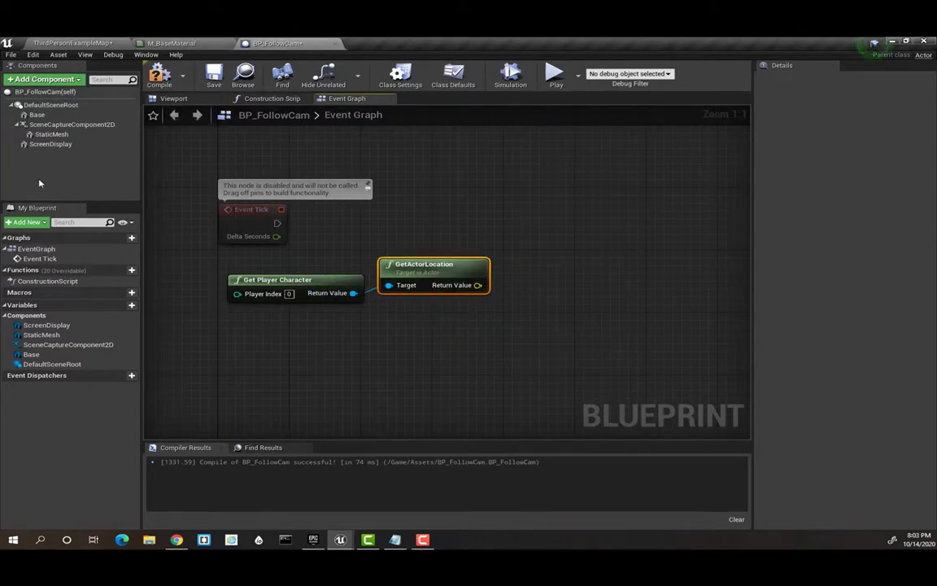
Step: Drag in a SceneCaptureComponent2D reference and add GetWorldLocation from it
click(53, 127)
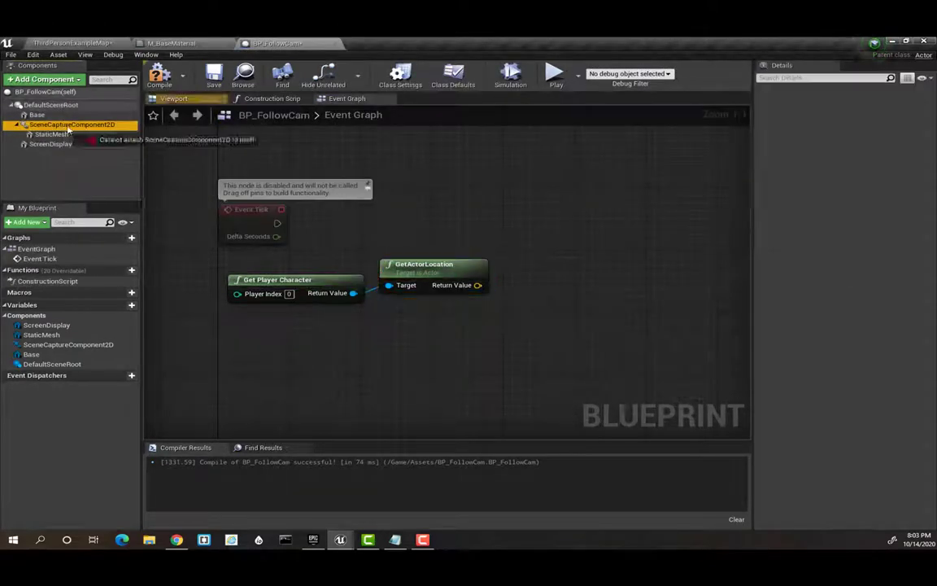
drag(53, 131, 198, 348)
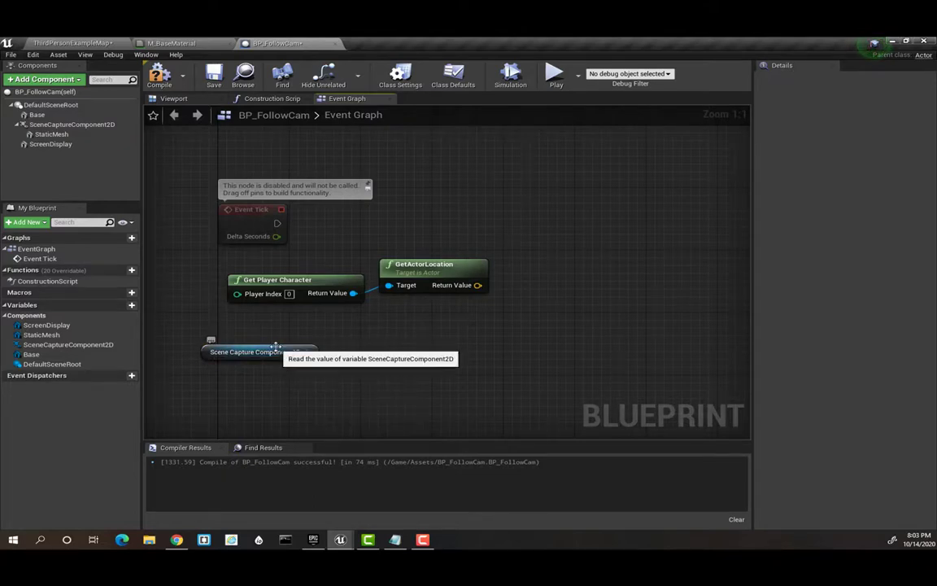
mouse_move(278, 352)
mouse_down()
mouse_move(239, 356)
mouse_move(310, 350)
mouse_up()
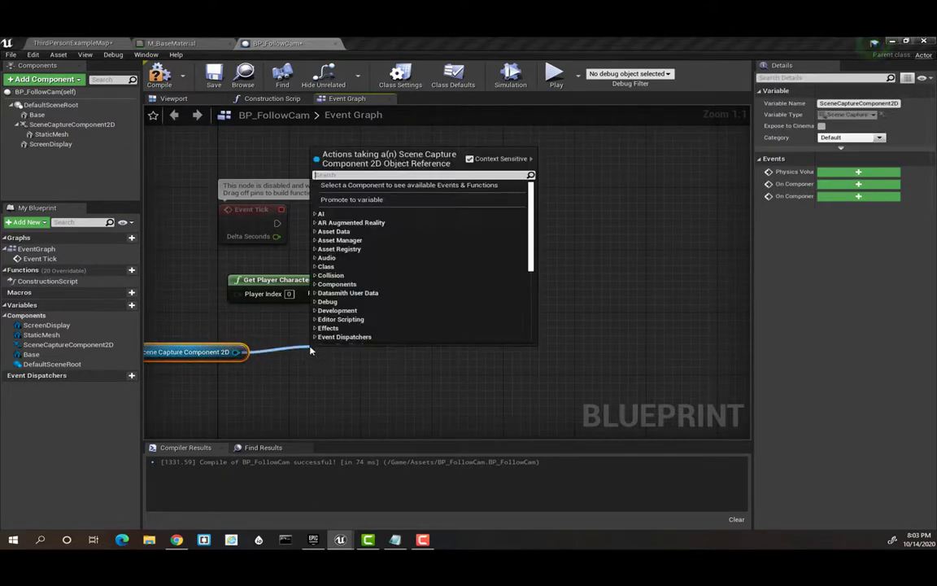
text(getworl)
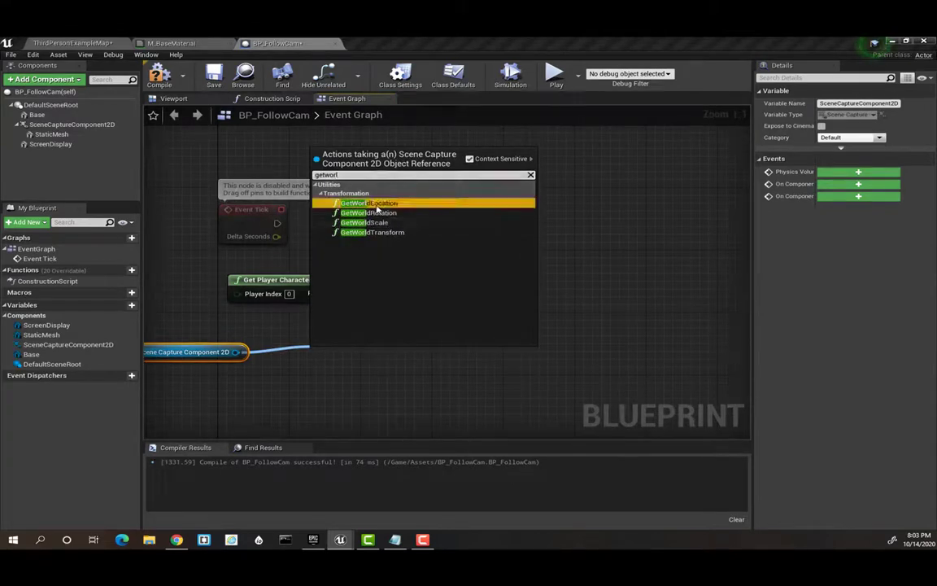
click(368, 202)
mouse_move(349, 351)
mouse_down()
mouse_move(314, 331)
mouse_move(468, 327)
mouse_up()
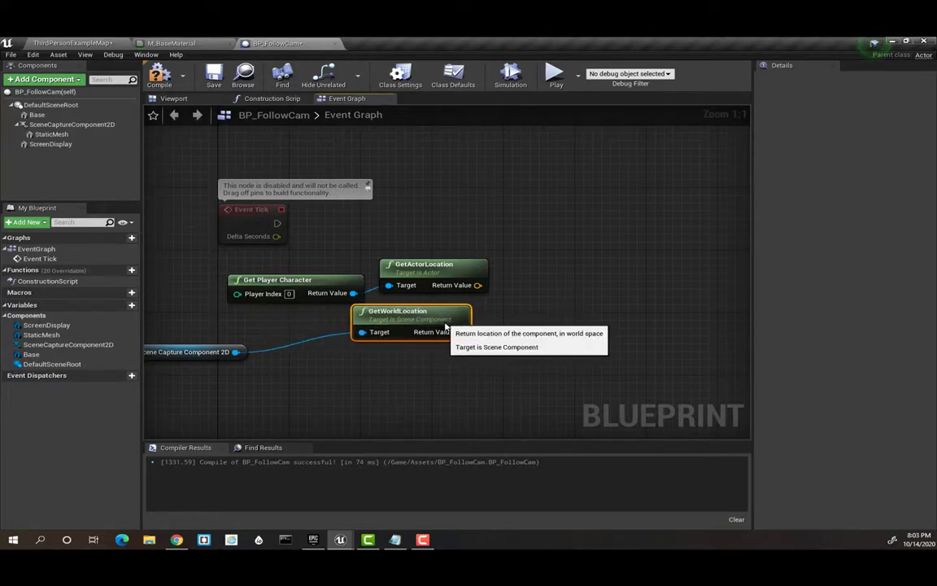
click(204, 351)
drag(215, 352, 296, 337)
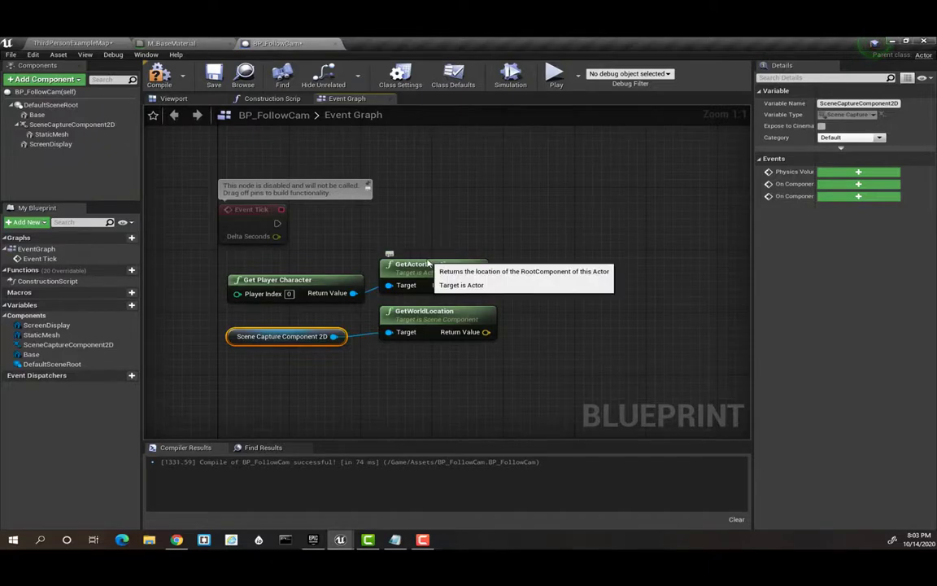
right_drag(569, 316, 518, 320)
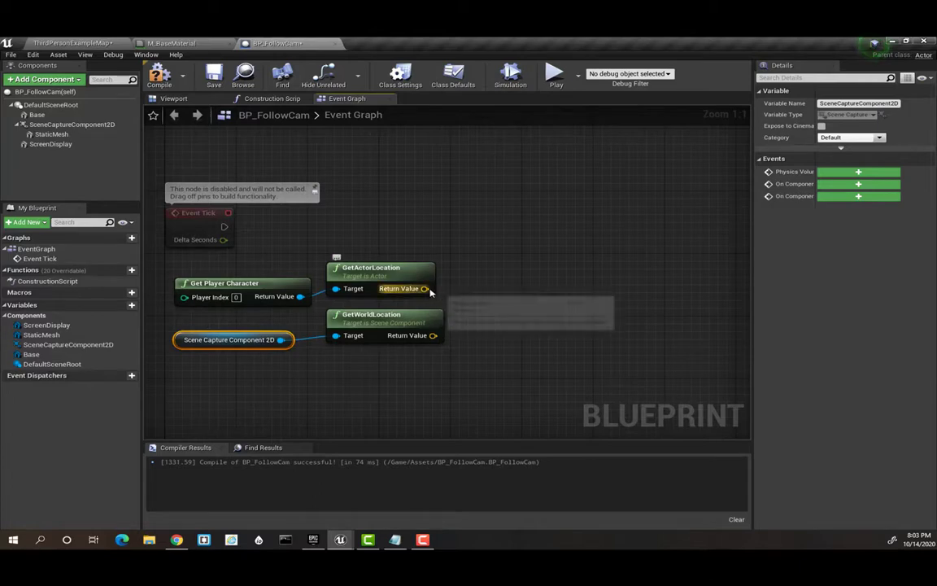
Step: Subtract the capture's GetWorldLocation from the player's GetActorLocation with a vector - vector node
drag(425, 288, 477, 301)
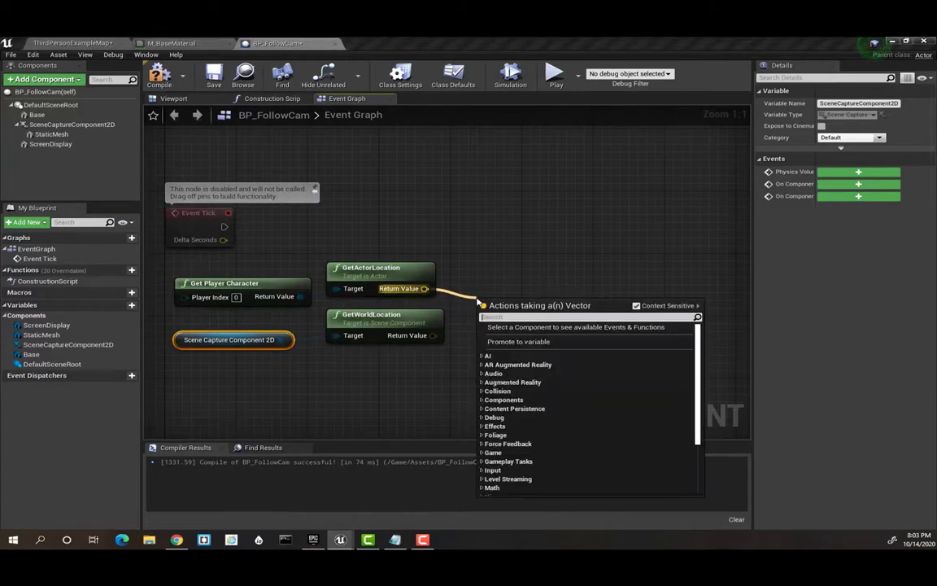
text(-)
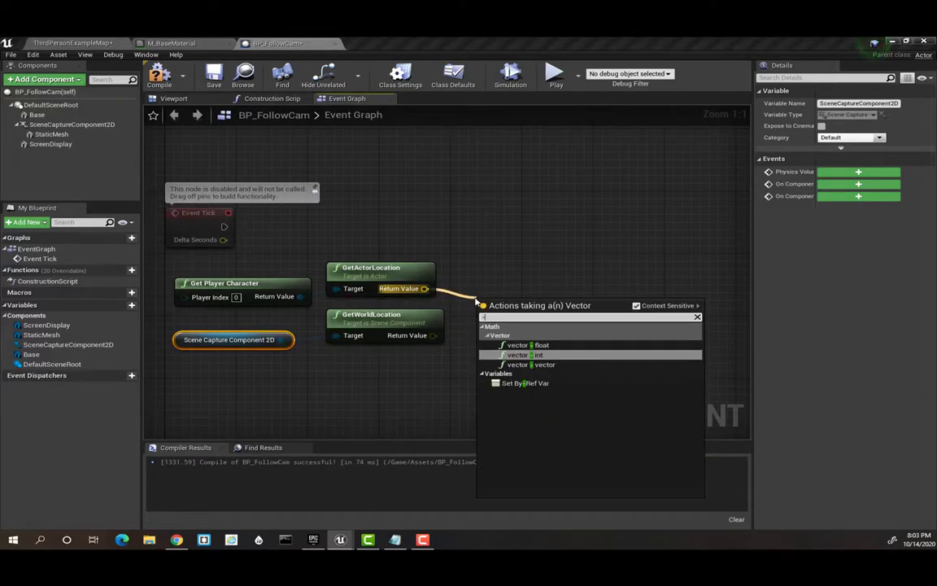
click(513, 364)
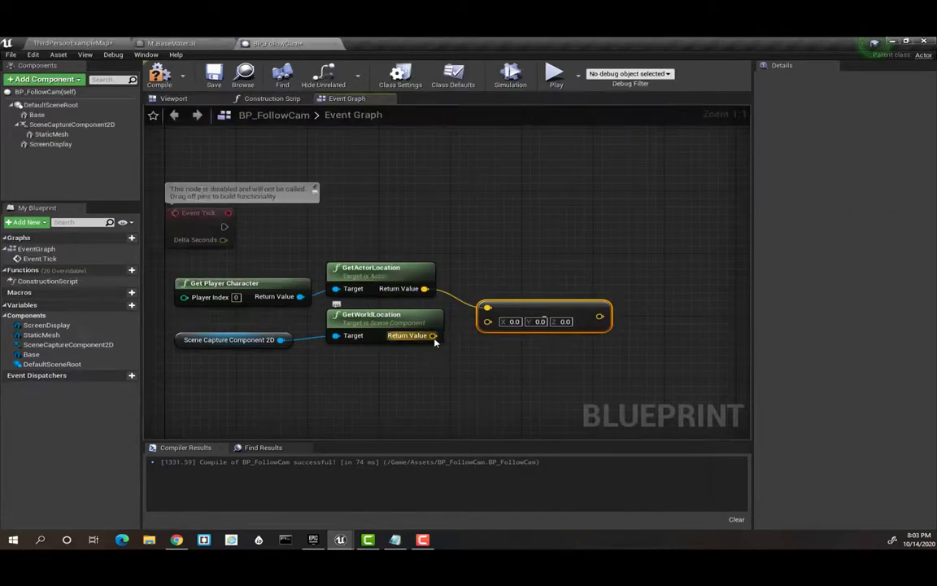
drag(433, 336, 490, 325)
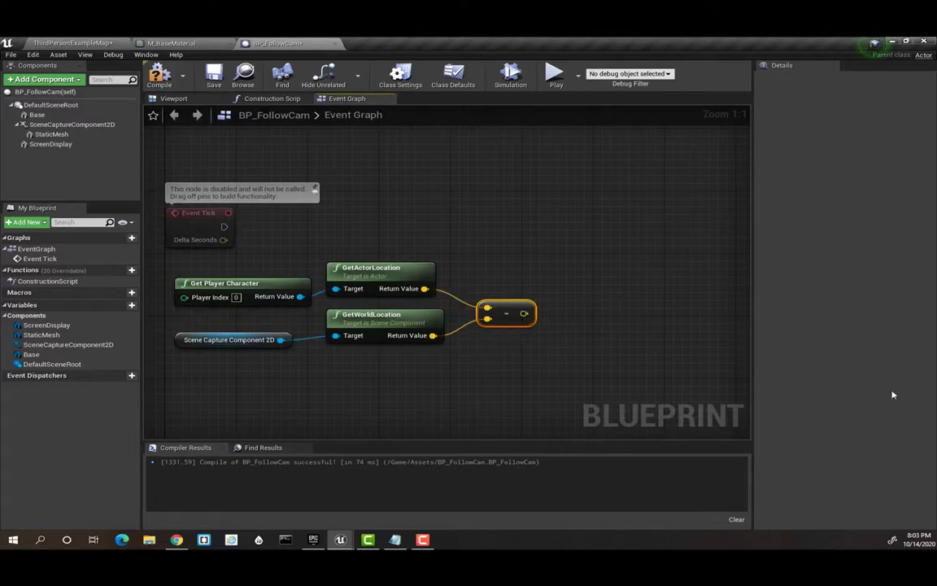
Step: Duplicate the scene capture reference and add a SetWorldRotation node driven by Event Tick
click(179, 338)
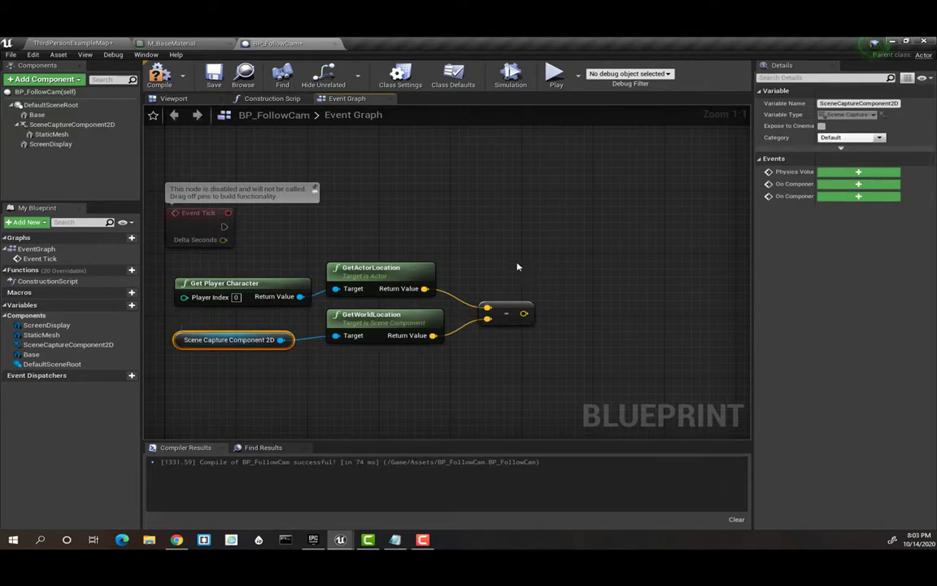
key(ctrl+c)
key(ctrl+v)
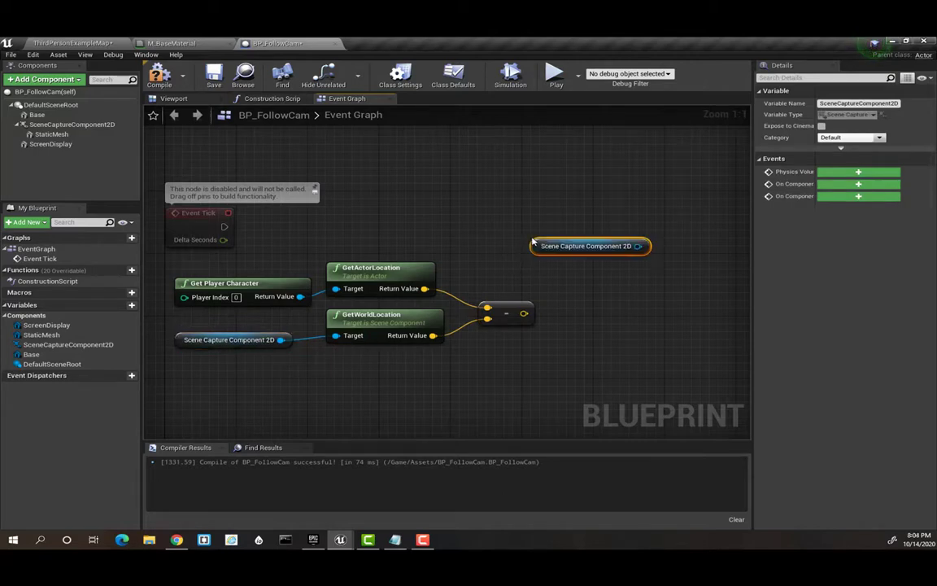
mouse_move(535, 246)
mouse_down()
mouse_move(505, 272)
mouse_move(487, 272)
mouse_up()
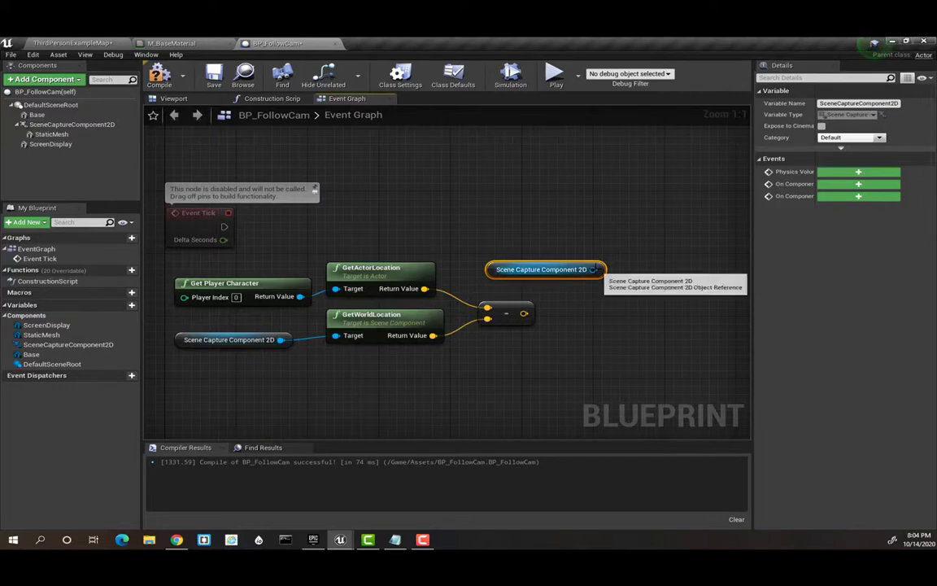
drag(593, 269, 628, 281)
text(set)
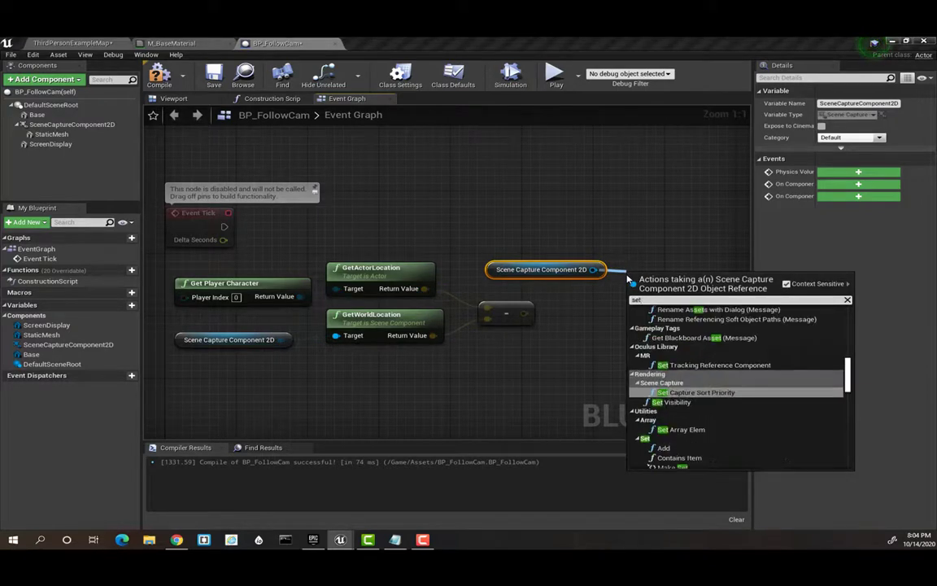
text(worl)
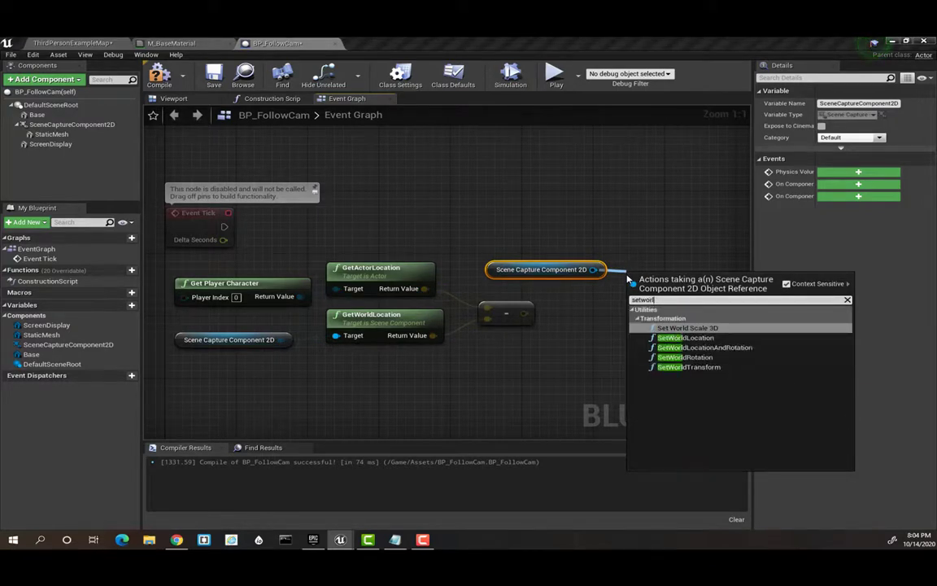
click(665, 357)
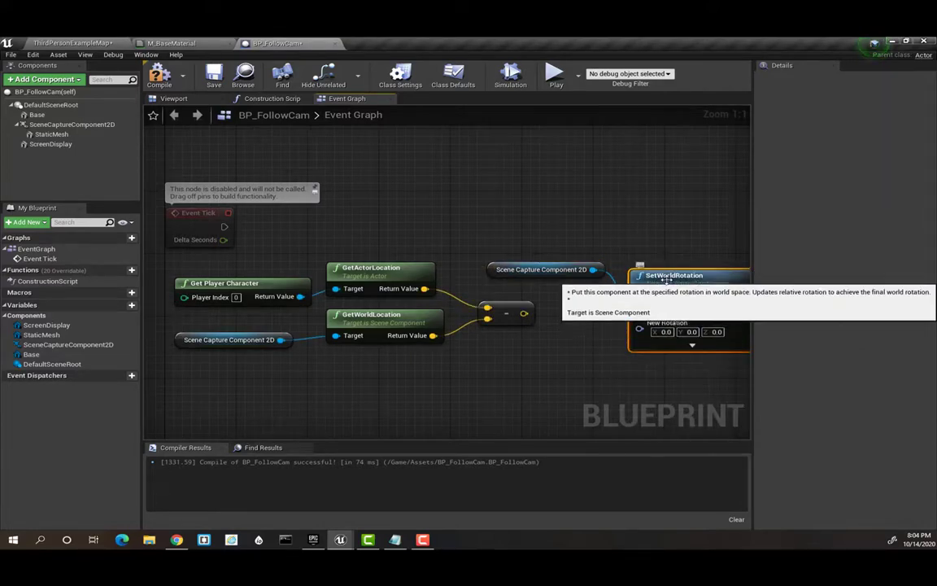
drag(666, 278, 648, 223)
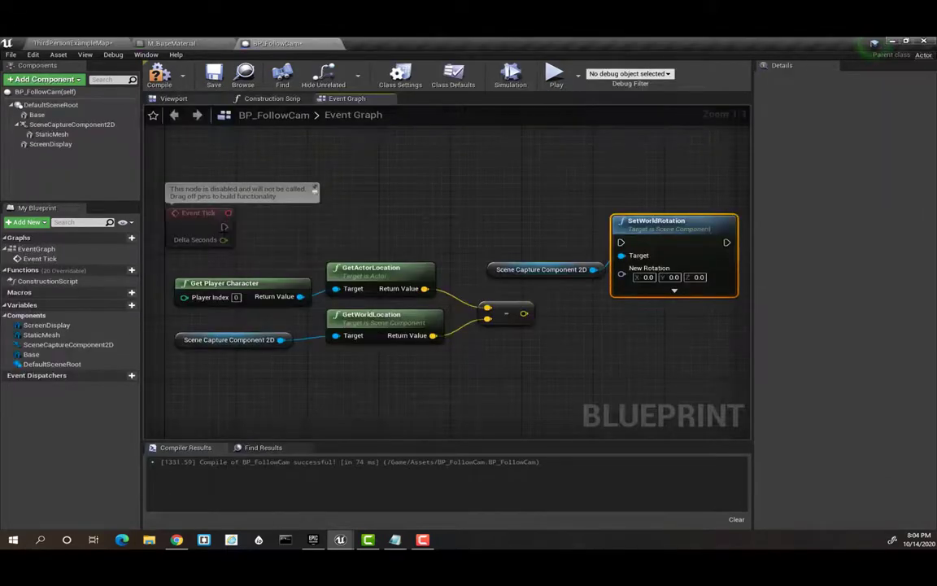
mouse_move(224, 226)
mouse_down()
mouse_move(622, 237)
mouse_move(675, 223)
mouse_up()
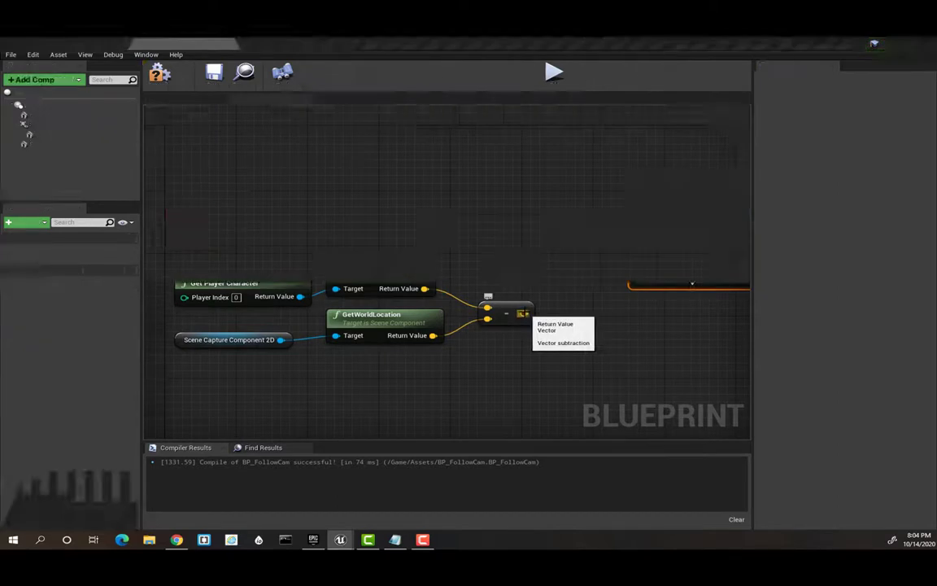
Step: Place SetWorldRotation beside RotationFromXVector in the Event Graph and compile BP_FollowCam
mouse_move(525, 313)
mouse_down()
mouse_move(549, 316)
mouse_move(621, 293)
mouse_move(642, 270)
mouse_move(585, 305)
mouse_up()
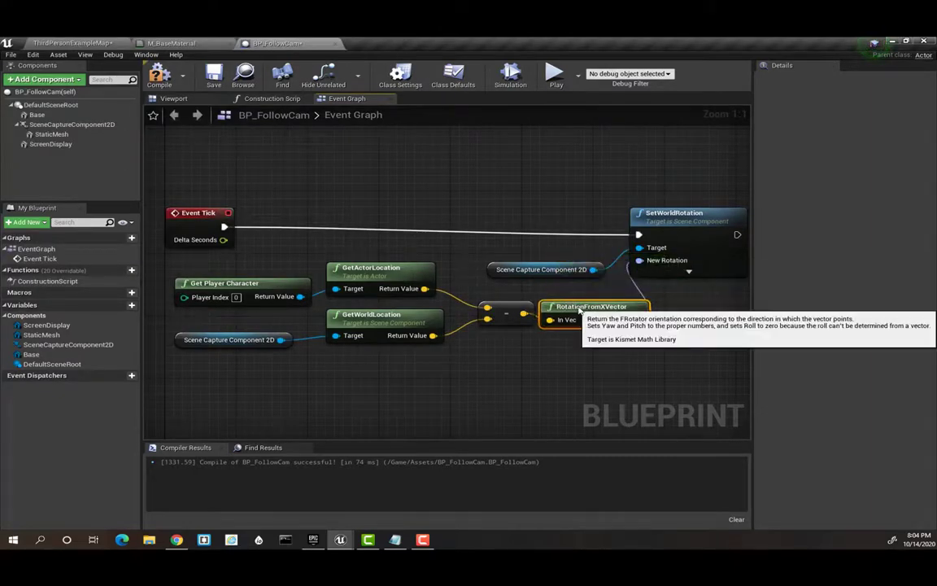
right_drag(627, 383, 425, 380)
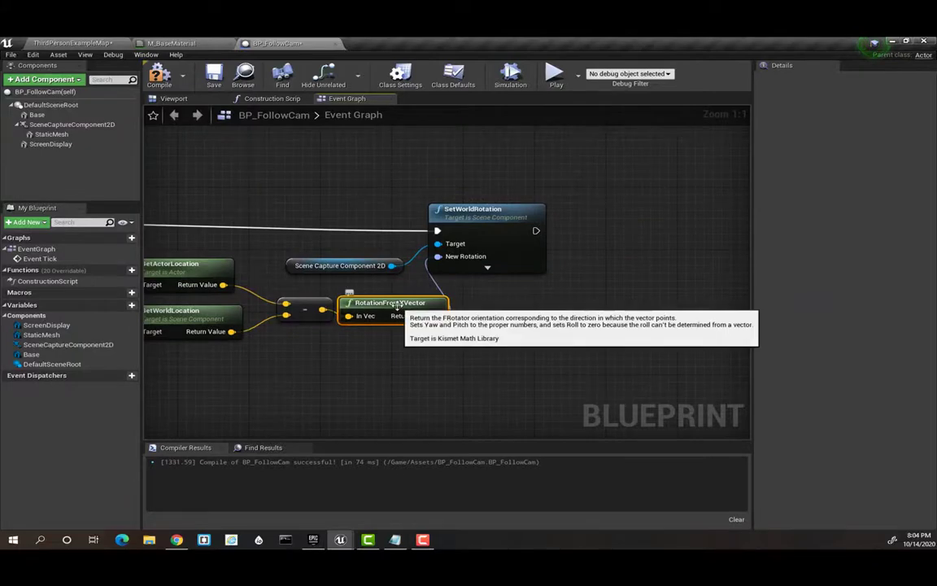
drag(470, 224, 513, 216)
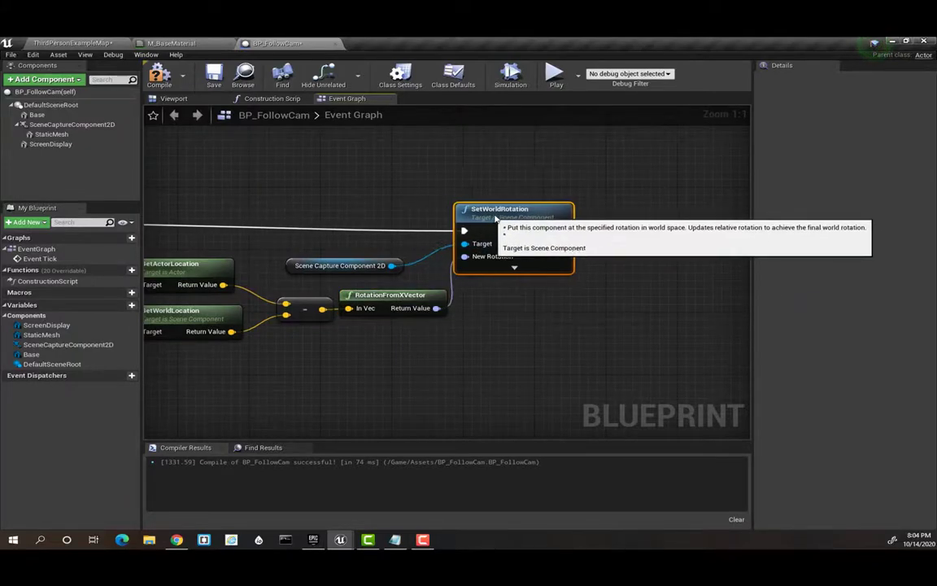
right_drag(435, 364, 543, 356)
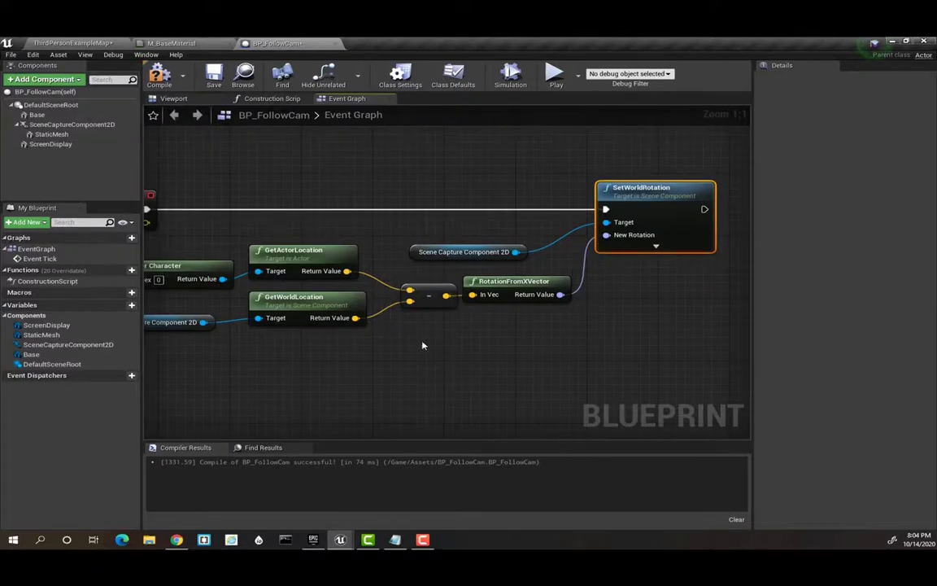
click(159, 81)
Step: Place a BP_FollowCam beside the block at -320, -30, 130 and rotate it to 130
click(75, 43)
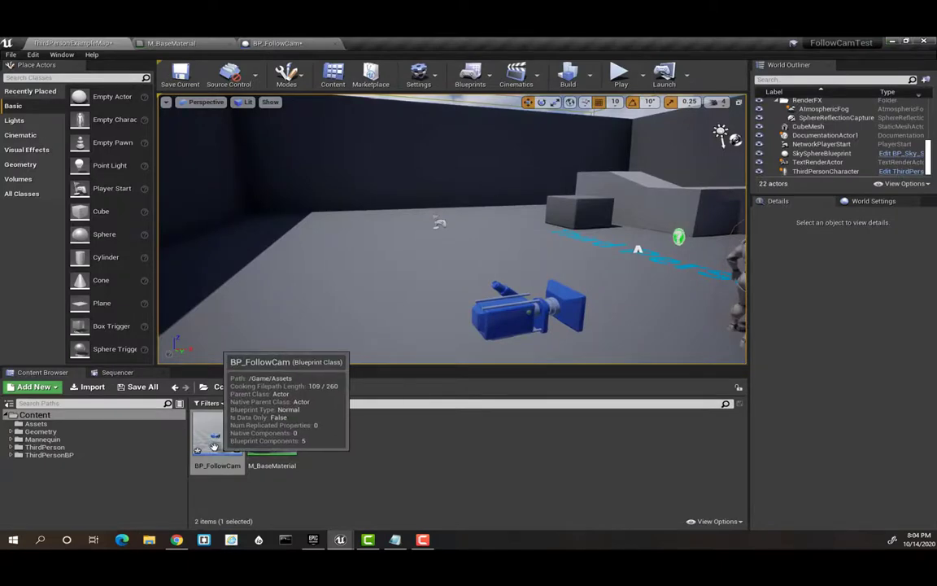
drag(214, 447, 515, 260)
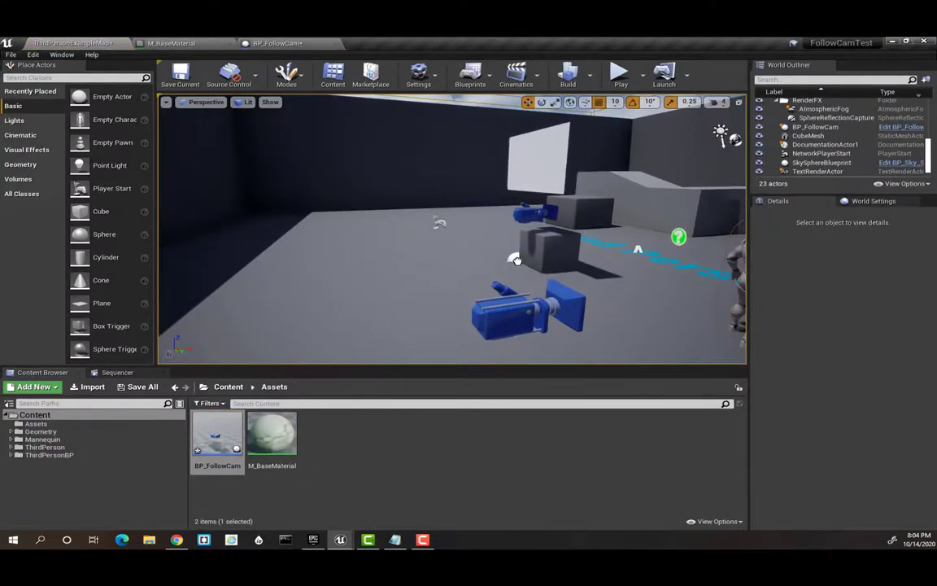
mouse_move(521, 262)
mouse_down()
mouse_move(680, 249)
mouse_move(669, 244)
mouse_up()
mouse_move(710, 263)
right_down()
mouse_move(618, 268)
mouse_move(661, 281)
right_up()
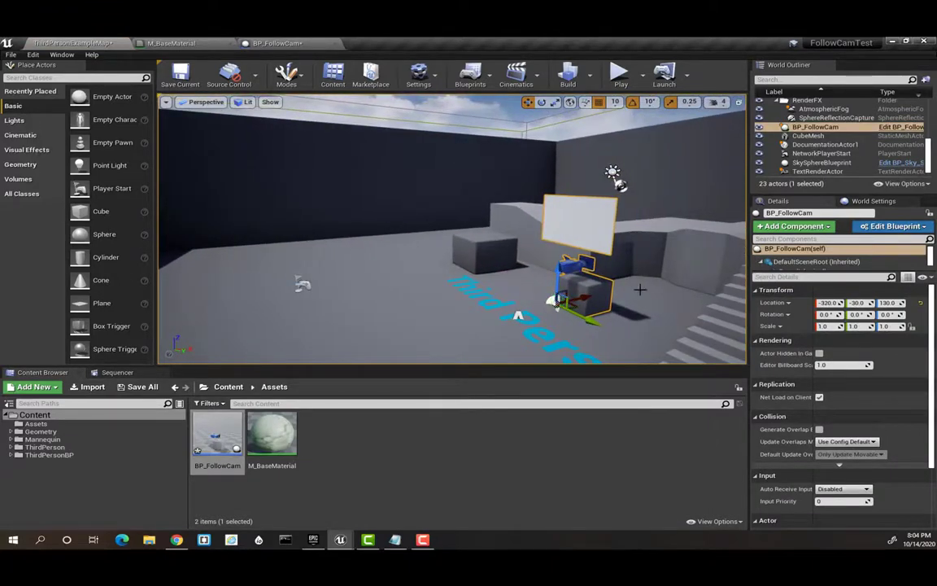
key(e)
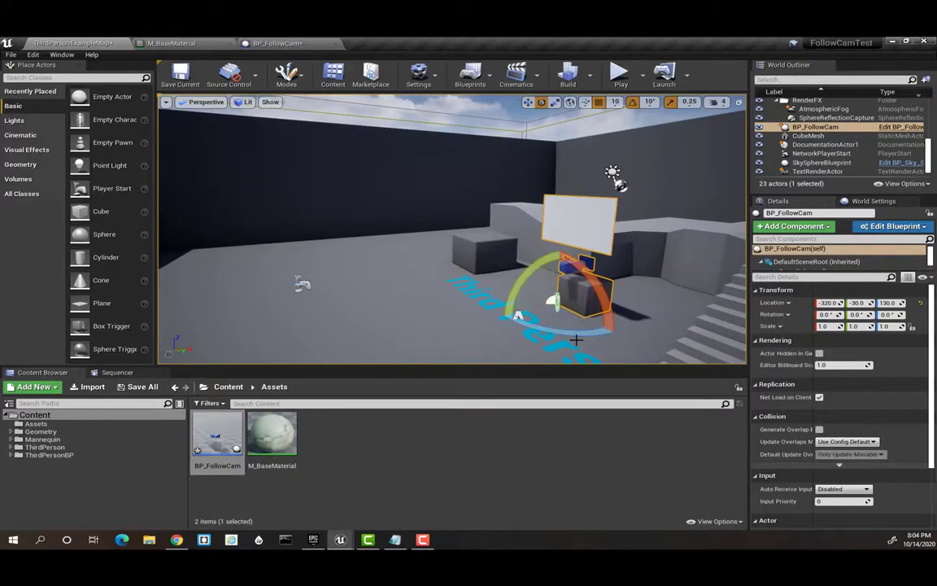
mouse_move(576, 340)
mouse_down()
mouse_move(594, 345)
mouse_move(574, 344)
mouse_up()
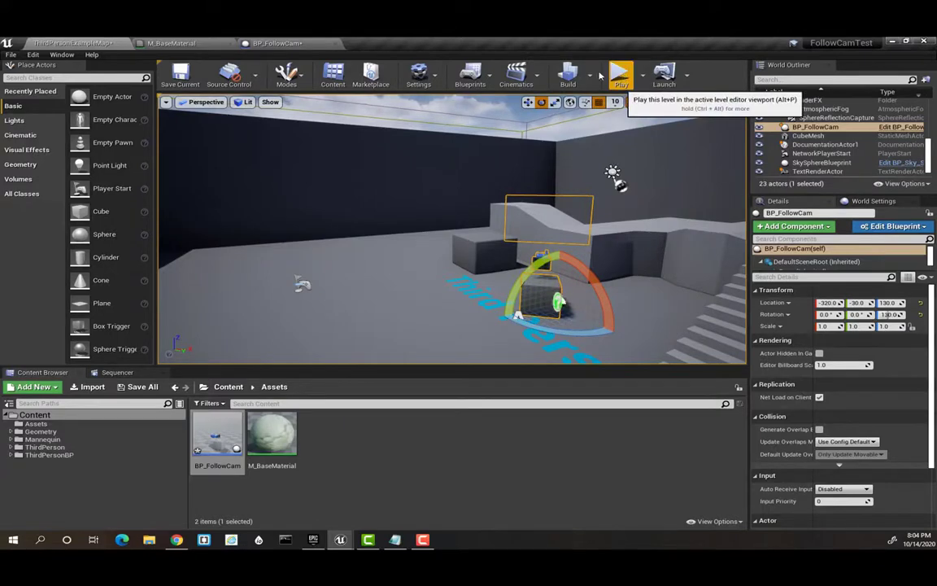
Step: Play-test in the Selected Viewport, running the character past the follow cam, then stop
click(642, 82)
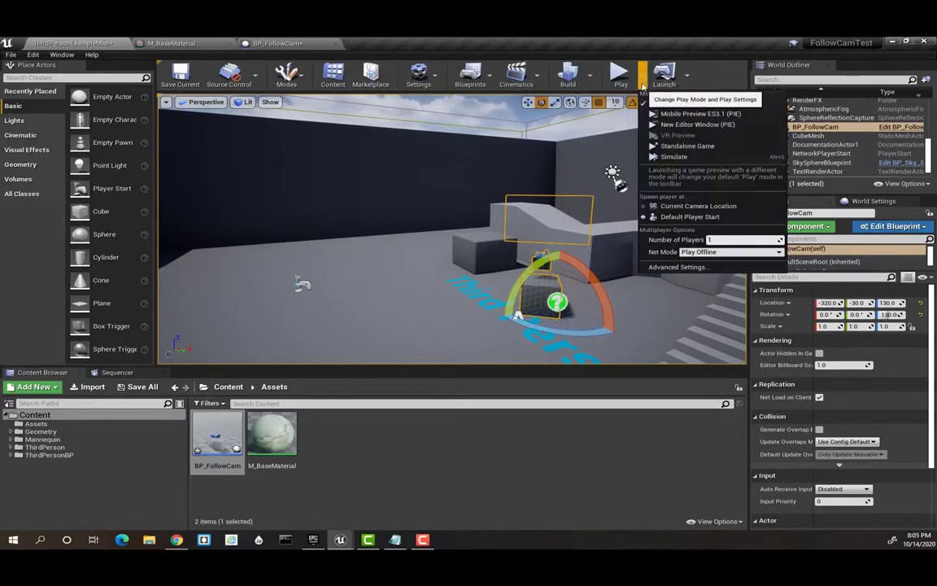
click(672, 105)
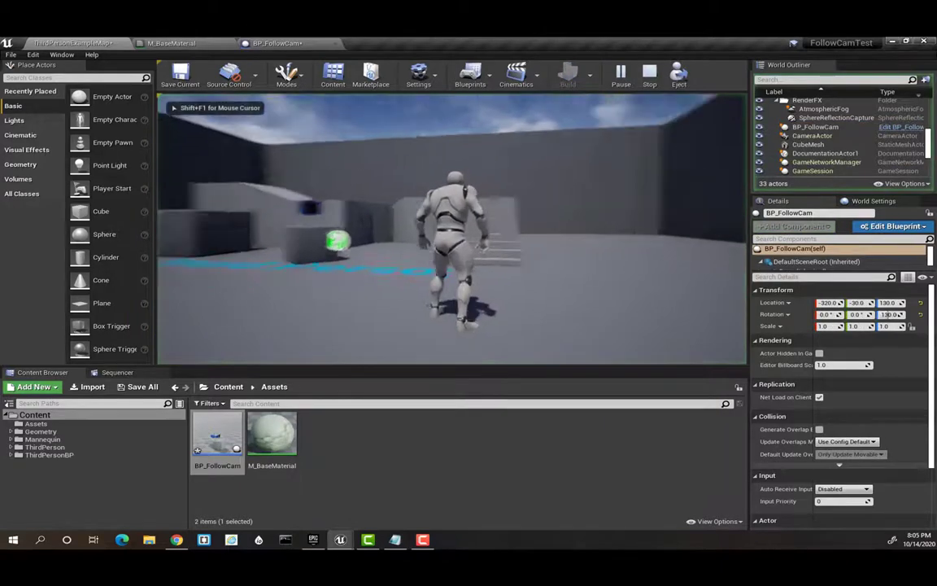
key(w)
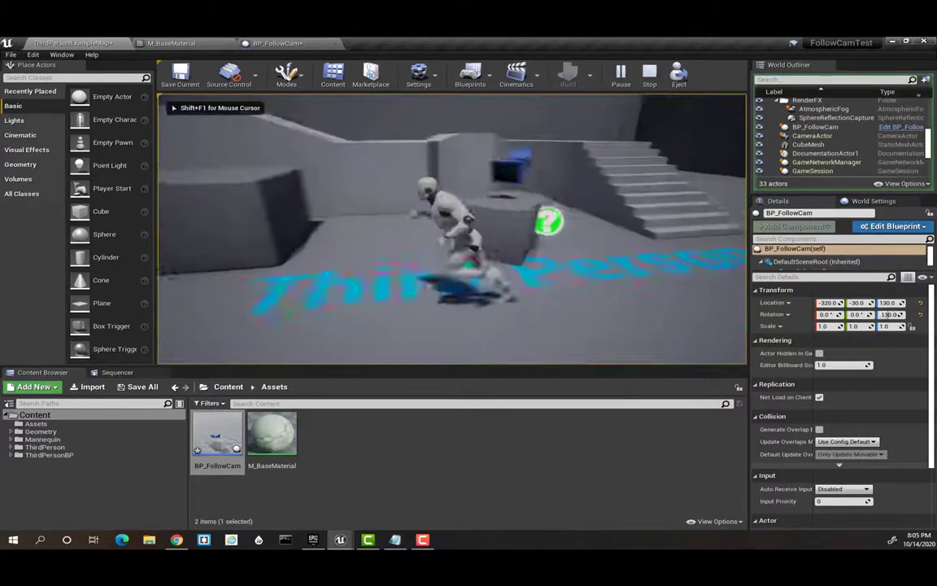
key(w)
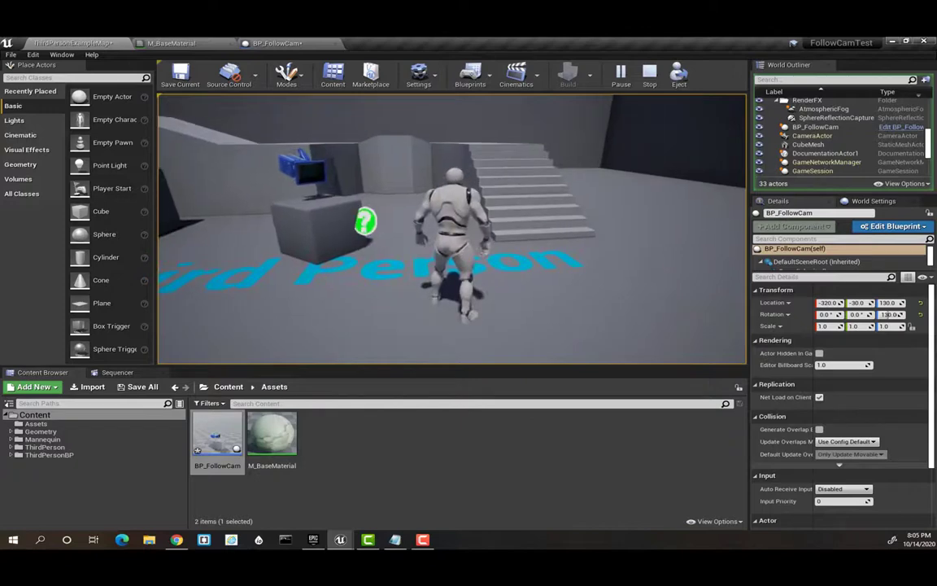
key(Escape)
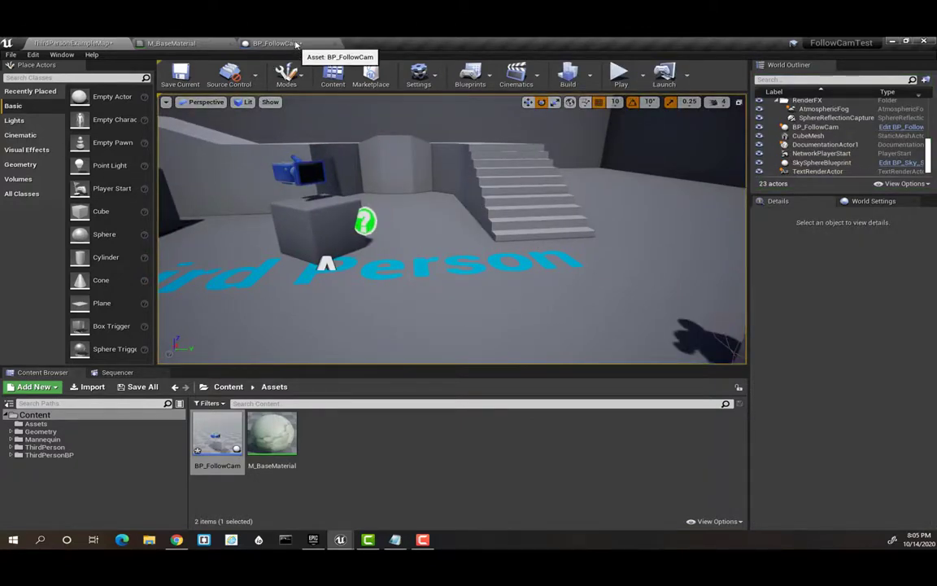
Step: Open BP_FollowCam's Construction Script graph and move its start node to the upper left
click(296, 46)
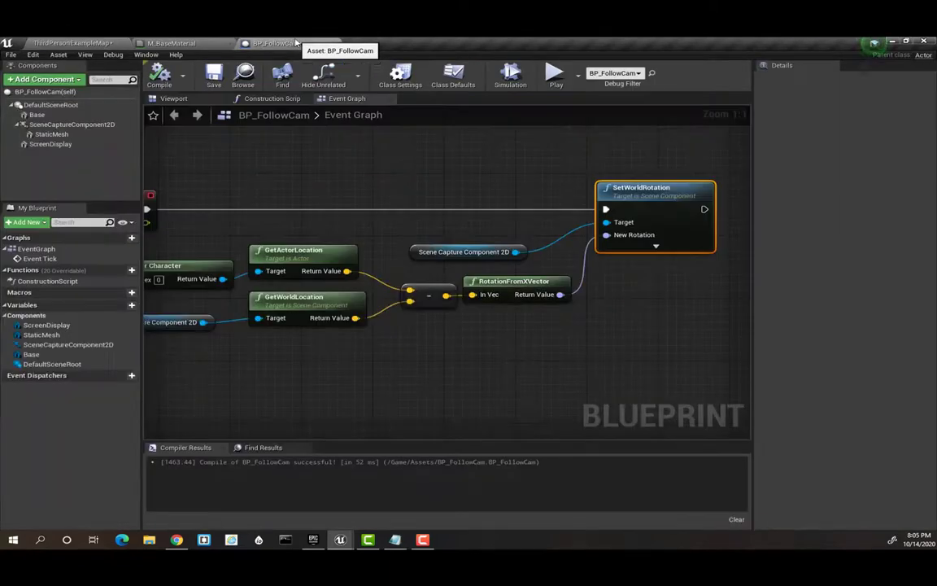
click(273, 99)
right_drag(442, 238, 233, 158)
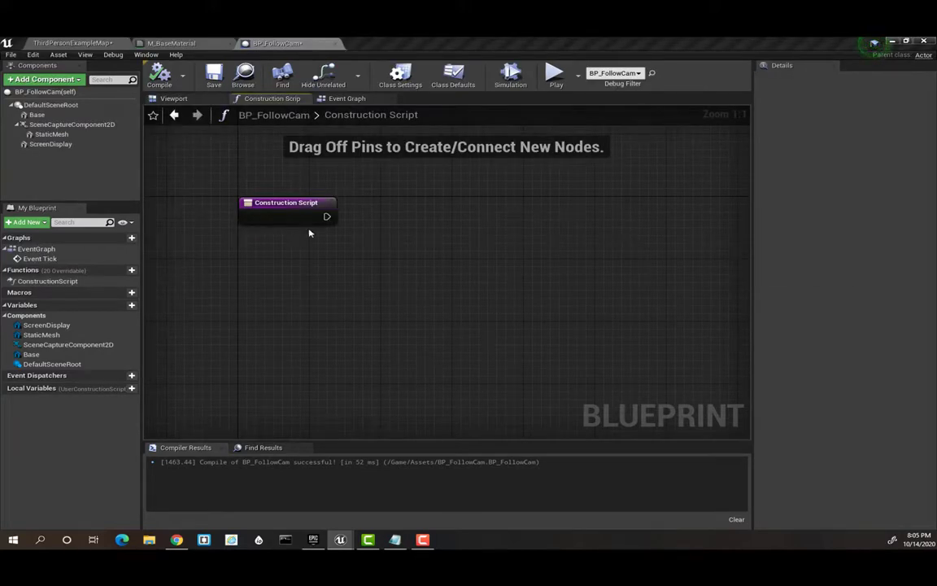
drag(319, 203, 287, 201)
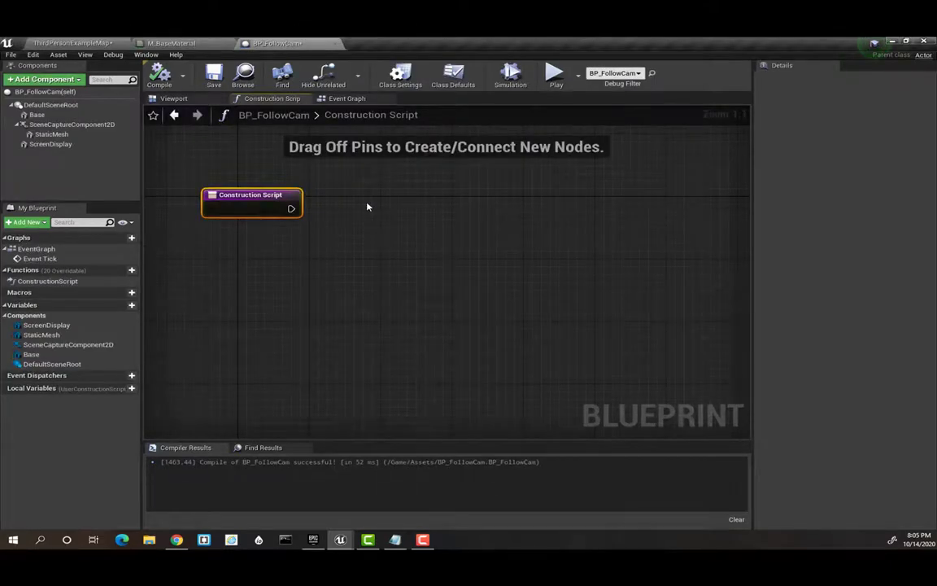
Step: Add a Sequence node after Construction Script and search 'createrend' from its Then 0
click(344, 200)
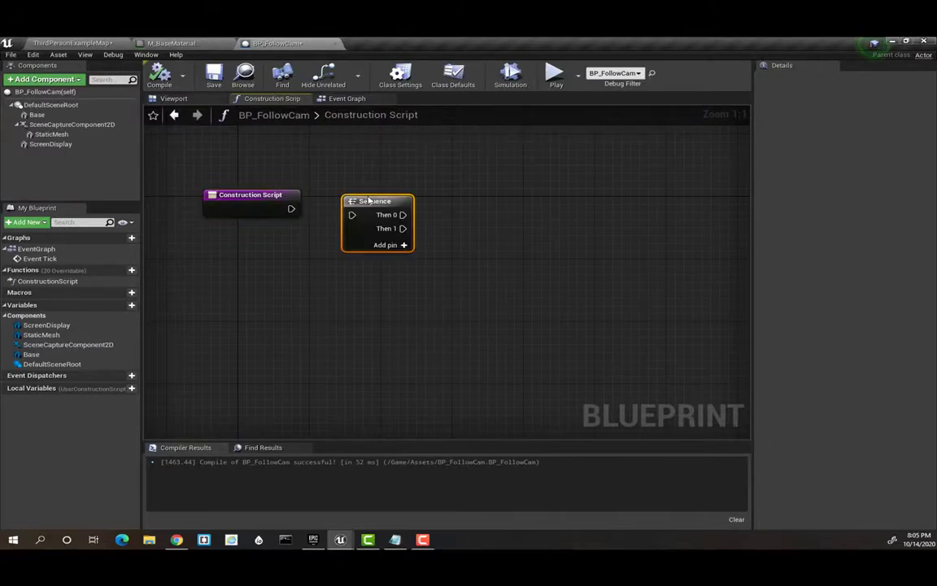
drag(369, 200, 354, 195)
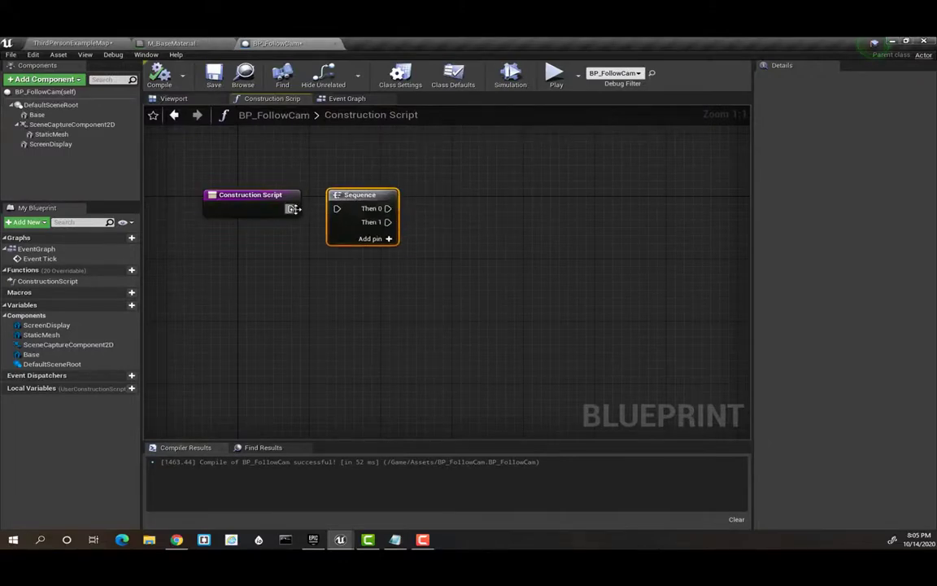
drag(290, 209, 338, 210)
drag(339, 209, 338, 208)
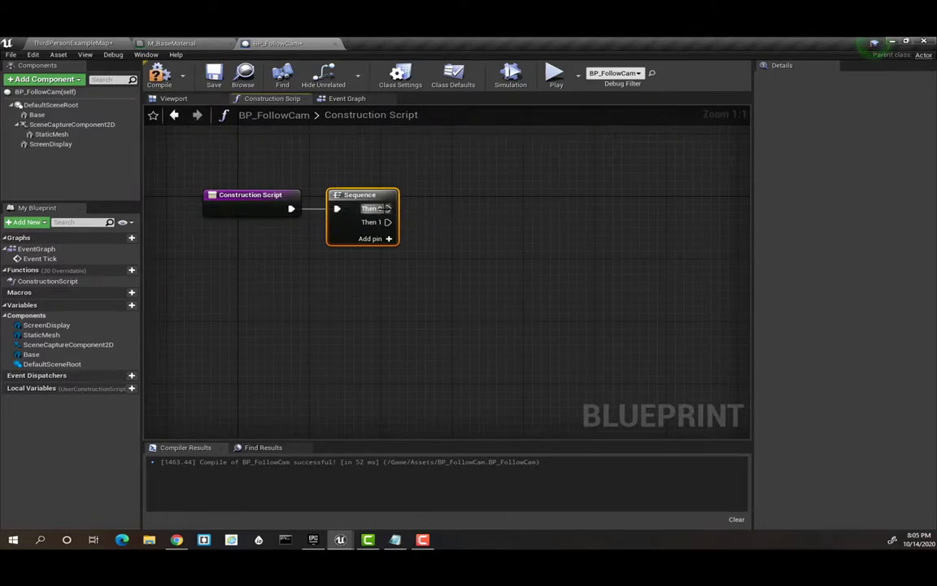
drag(388, 208, 438, 202)
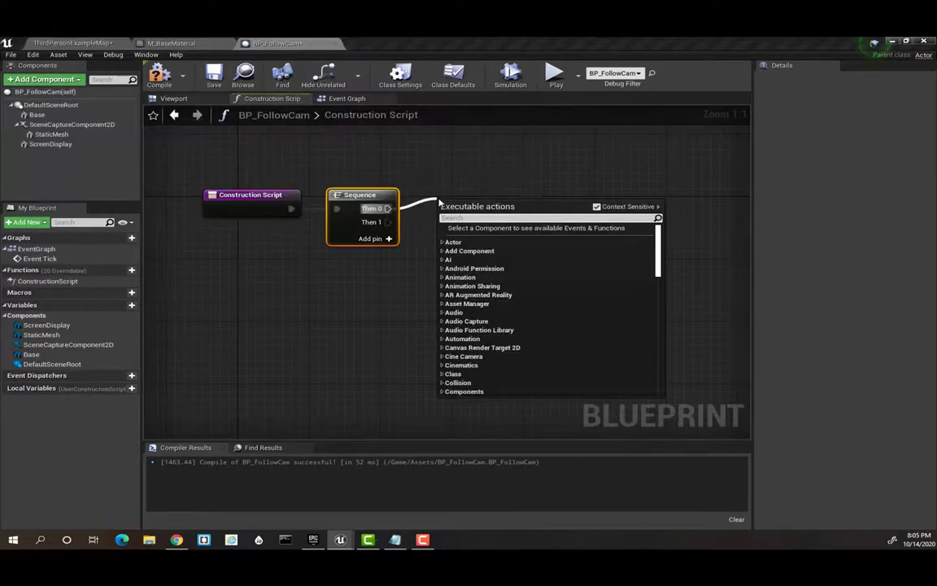
text(createrend)
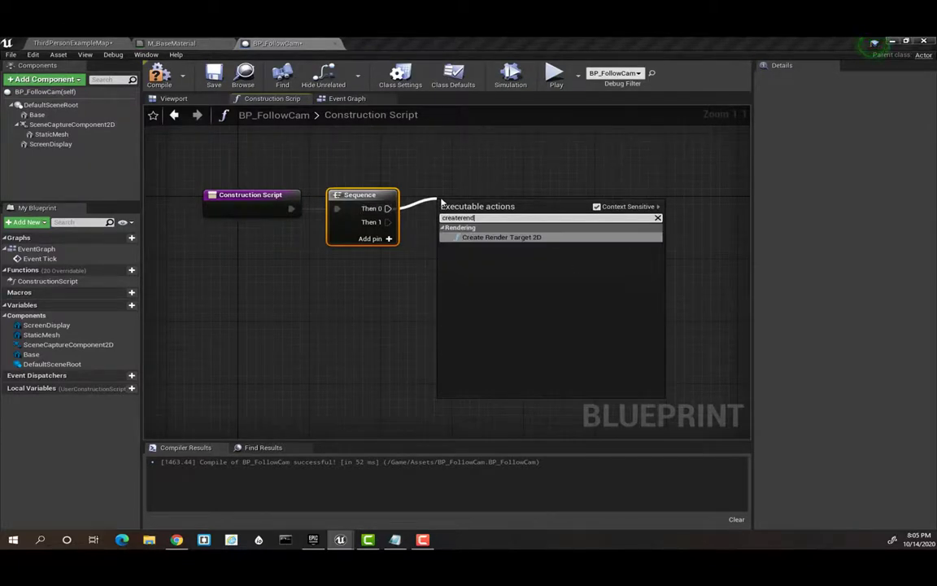
Step: Add a Create Render Target 2D node on Then 0 with Width and Height 512
click(478, 237)
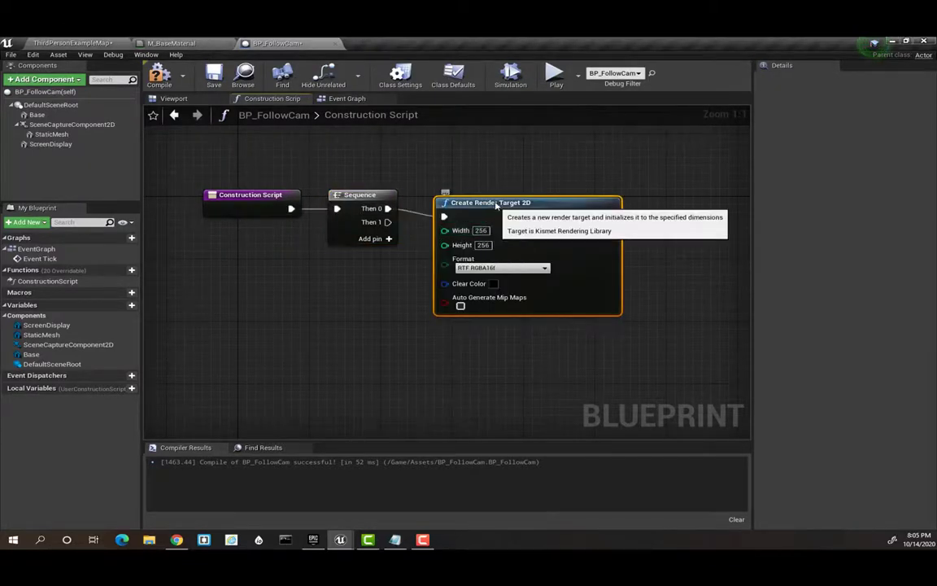
drag(488, 191, 494, 198)
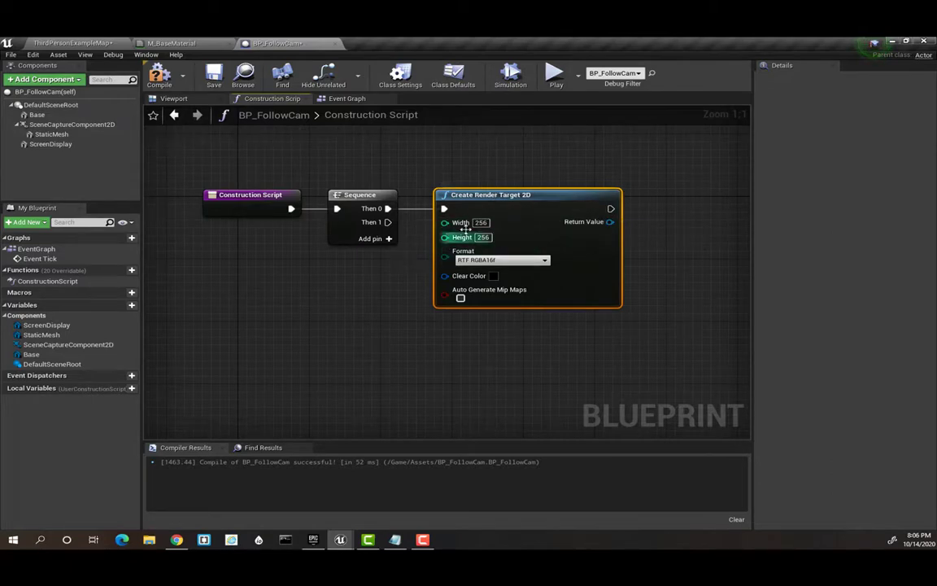
click(481, 223)
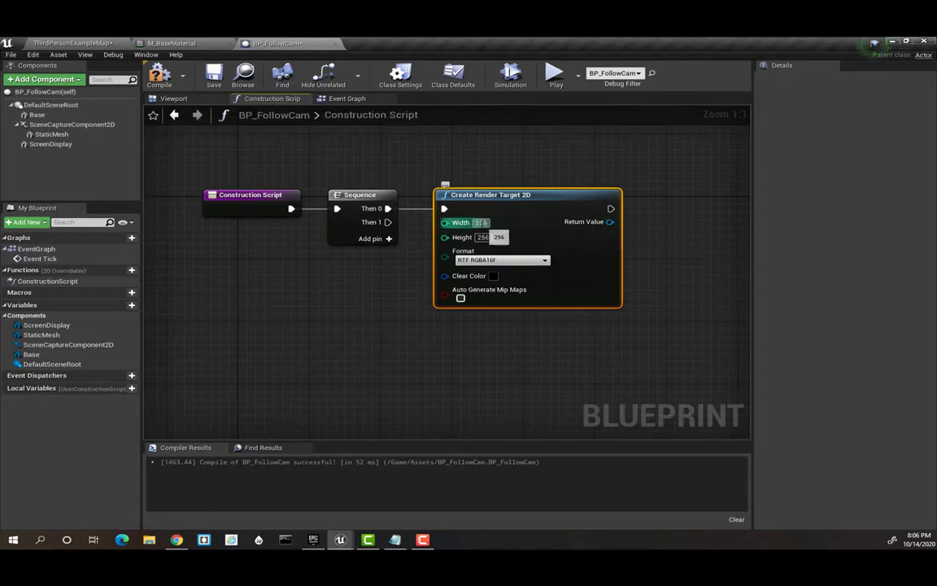
text(512)
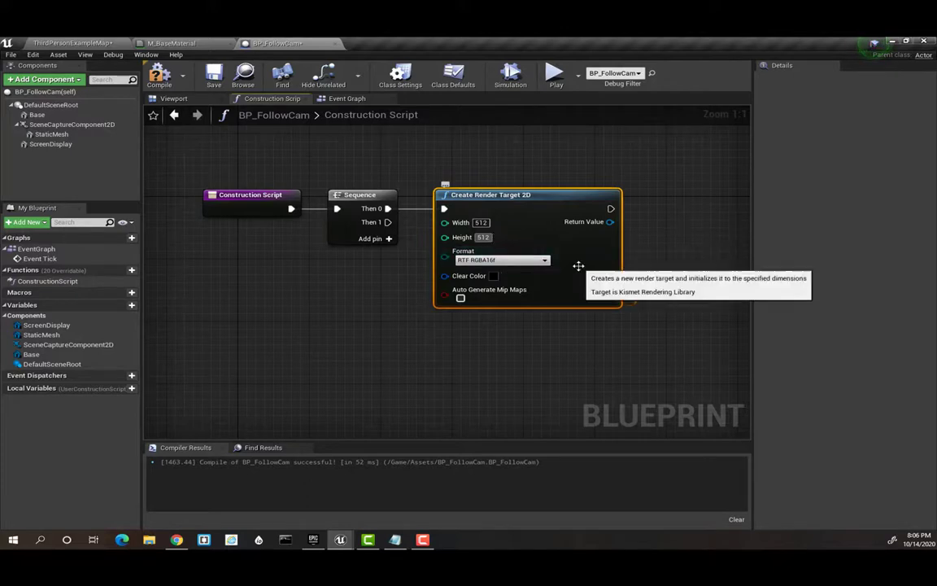
Step: Promote the render target's Return Value to a new variable named RenderTarget
right_drag(664, 259, 603, 249)
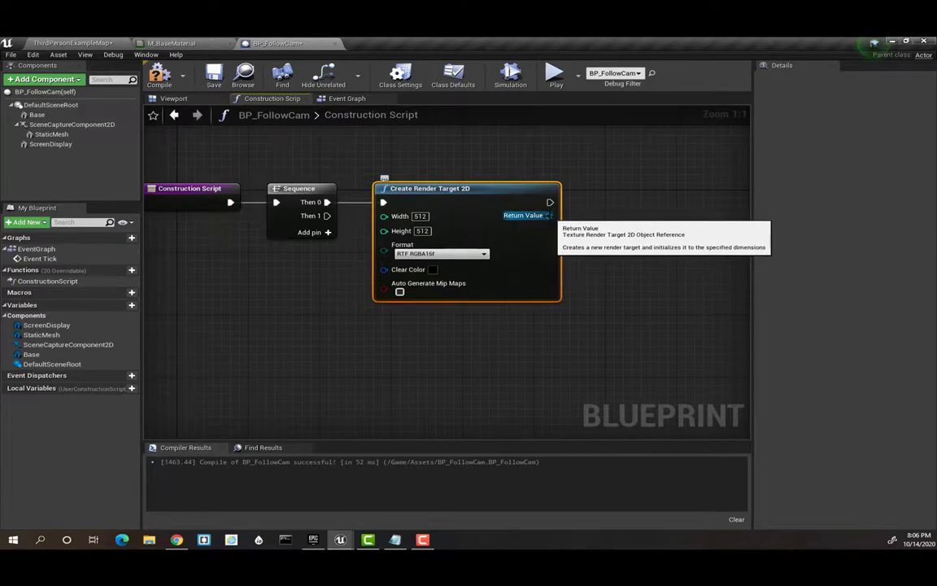
right_click(551, 216)
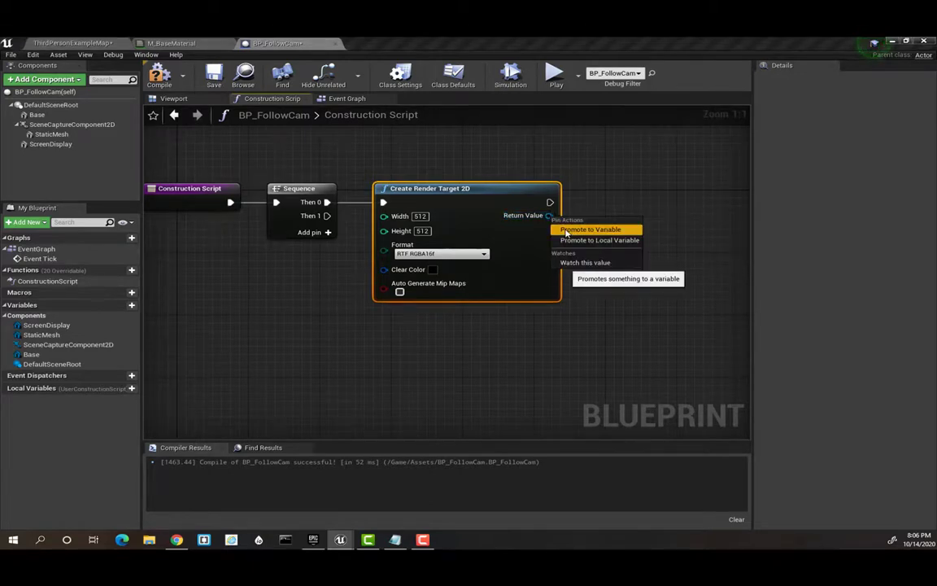
click(566, 230)
text(RenderTarg)
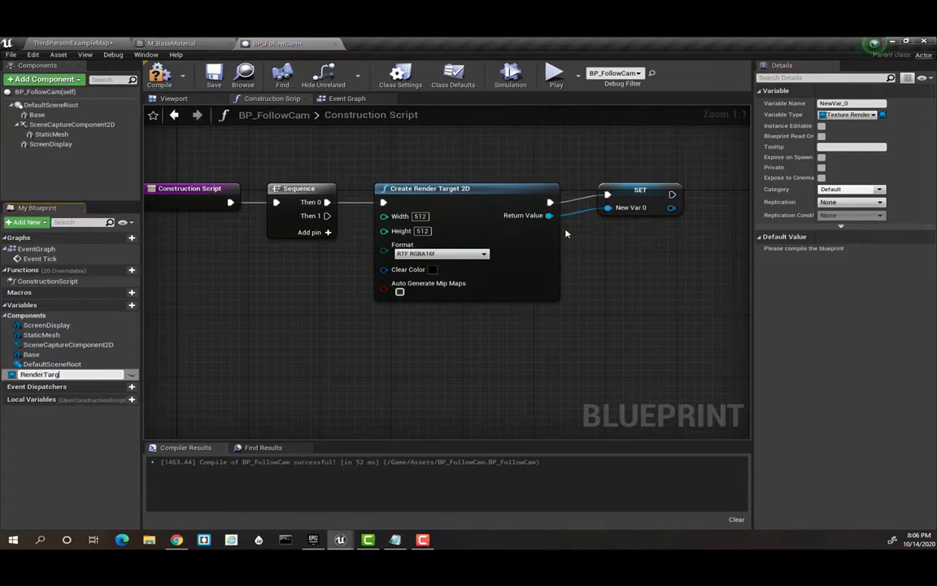
text(et)
key(Return)
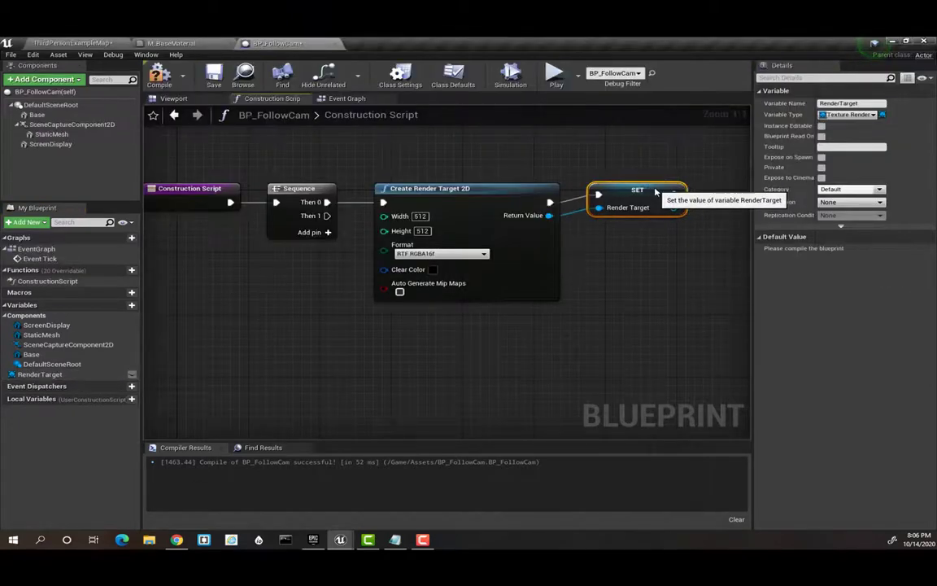
Step: Add a Scene Capture Component 2D reference and a 'Set Texture Target' node from it
right_drag(660, 266, 614, 256)
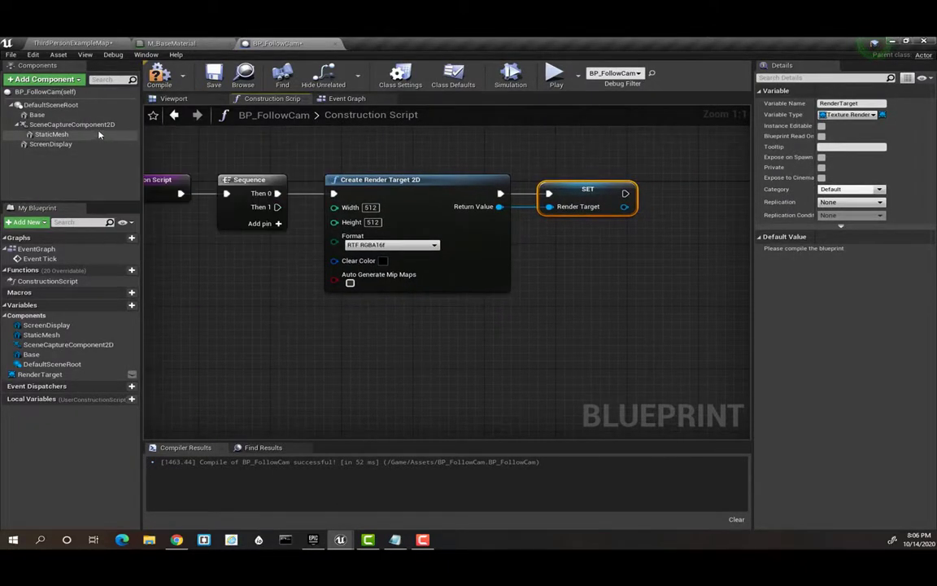
mouse_move(88, 124)
mouse_down()
mouse_move(136, 127)
mouse_move(576, 258)
mouse_move(559, 244)
mouse_up()
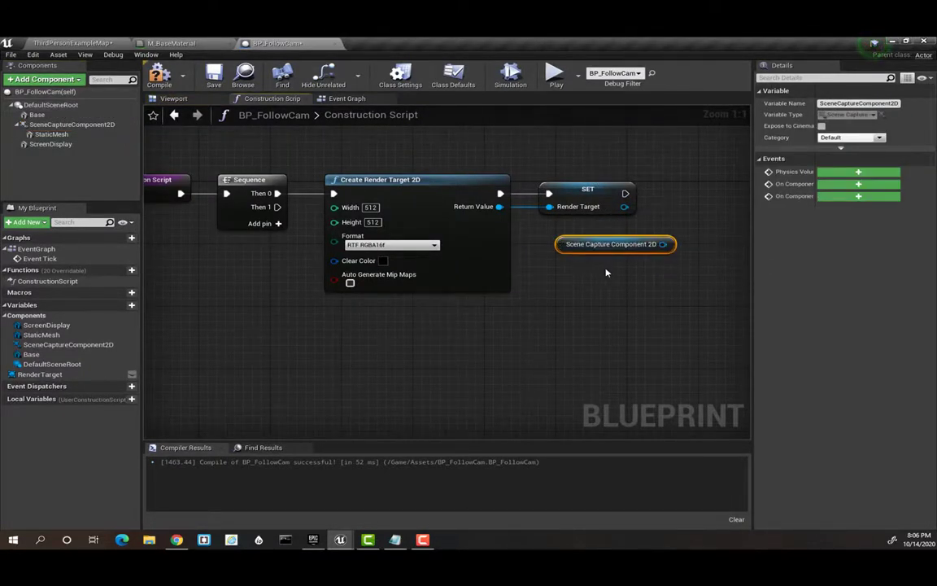
right_drag(606, 273, 470, 301)
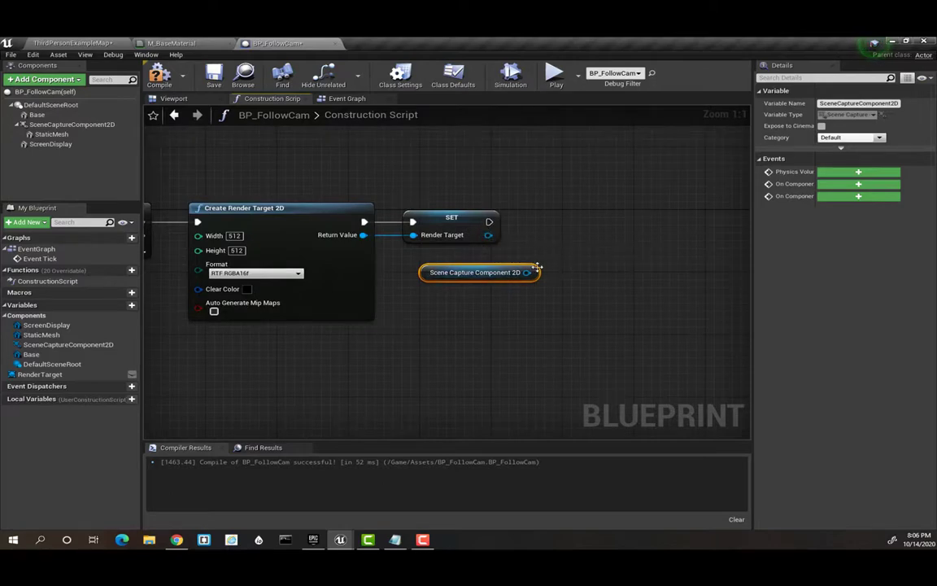
mouse_move(527, 273)
mouse_down()
mouse_move(540, 232)
mouse_move(550, 233)
mouse_up()
text(set)
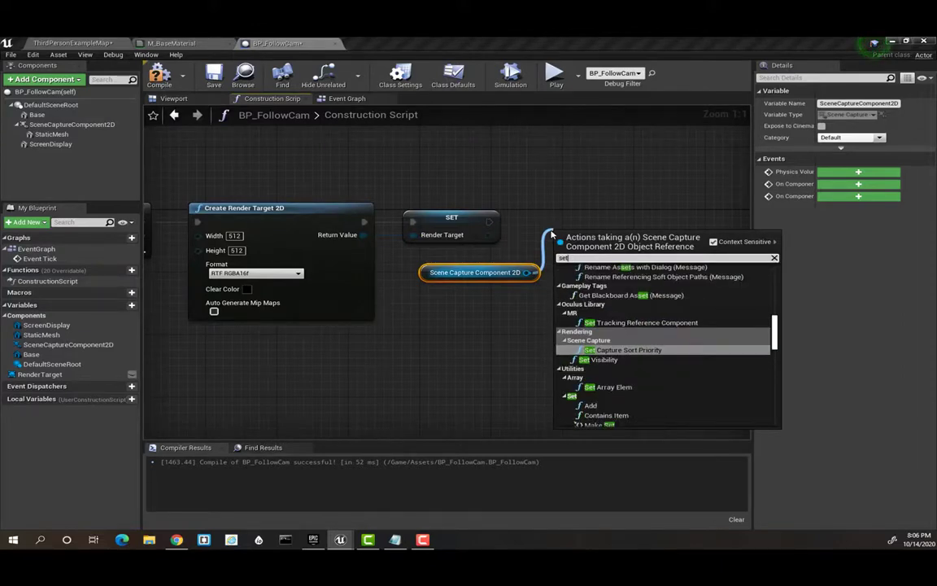
text(te)
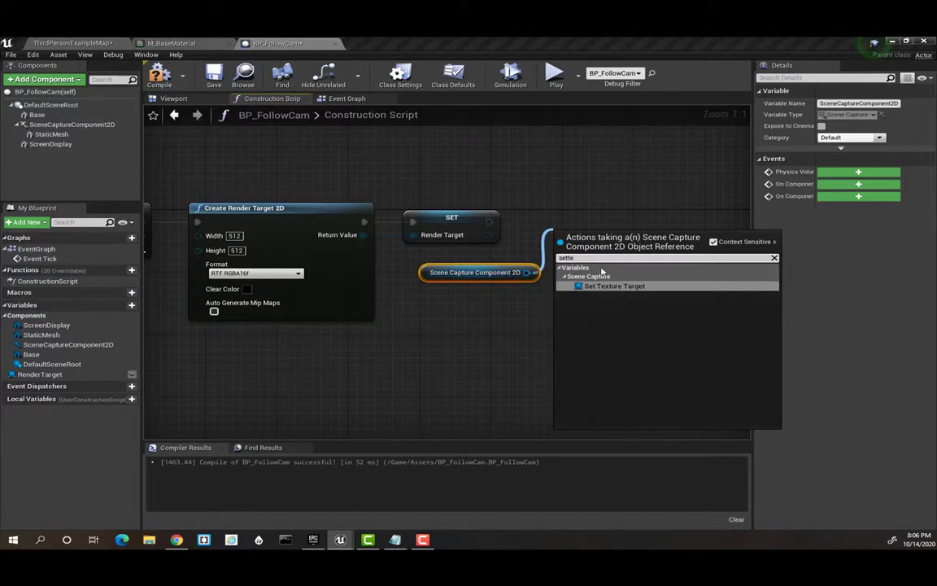
click(625, 287)
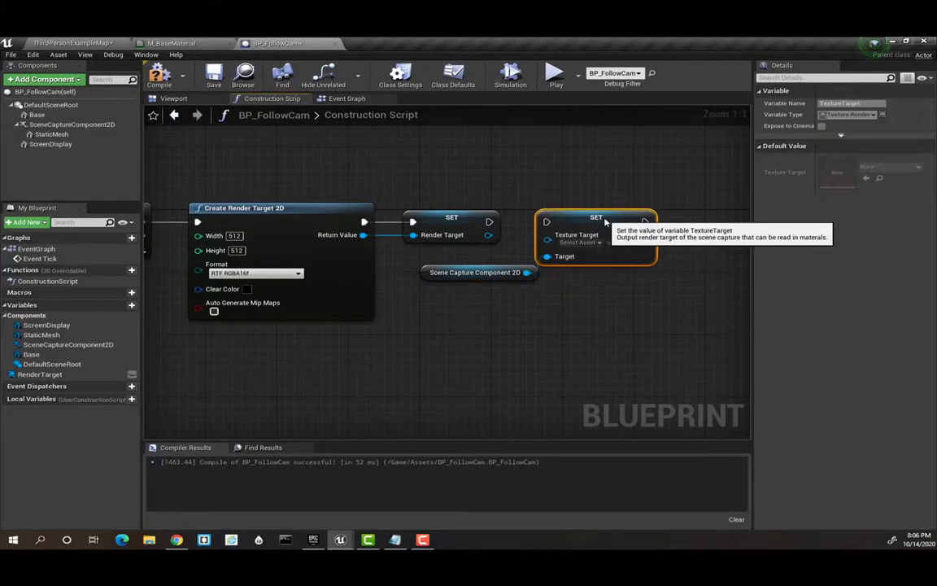
Step: Run Set Texture Target after the RenderTarget setter, feeding it the stored render target
drag(489, 221, 545, 224)
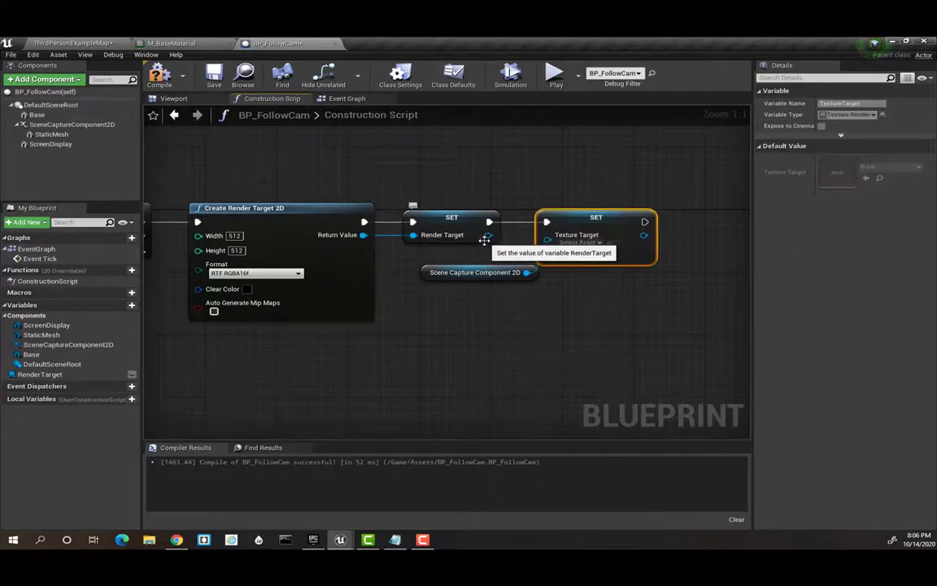
drag(487, 235, 547, 235)
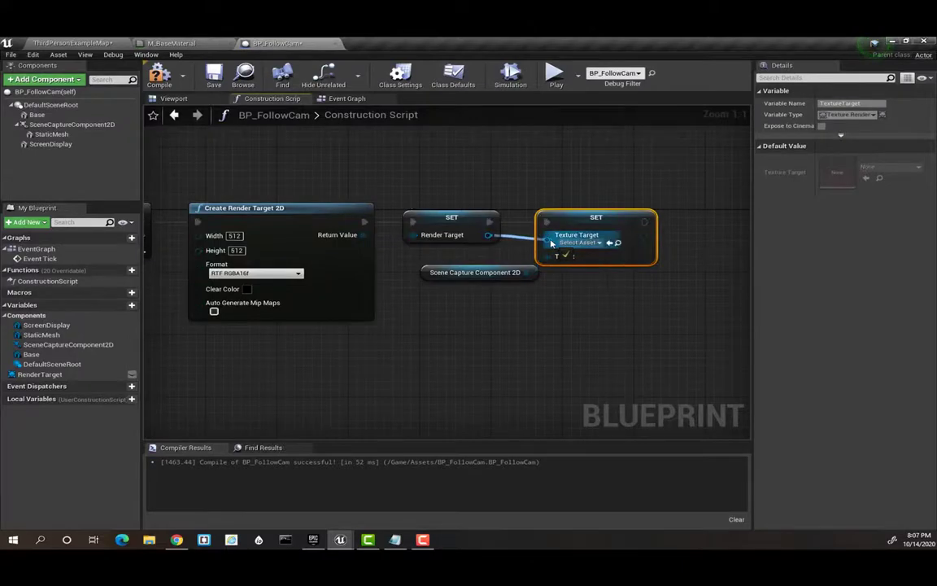
right_drag(673, 287, 581, 290)
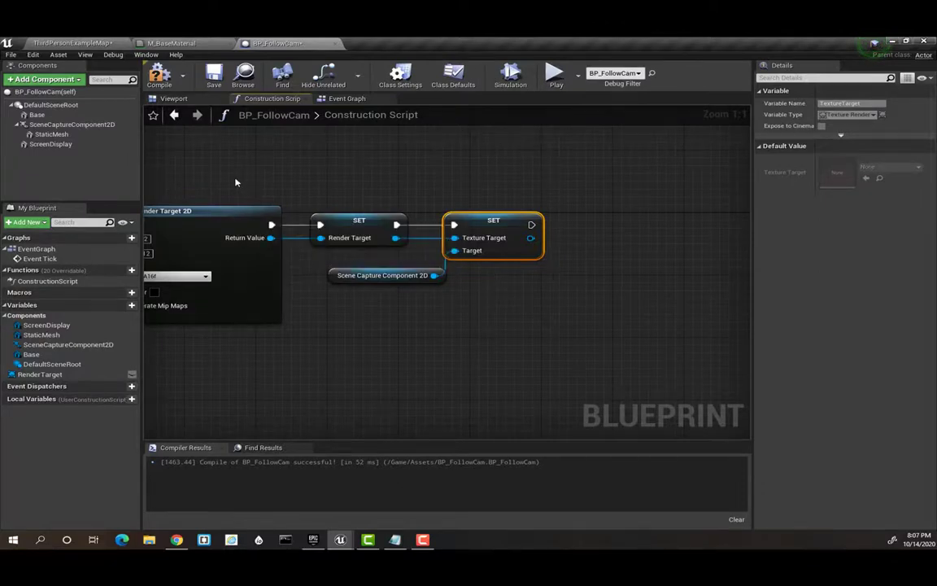
mouse_move(270, 185)
right_down()
mouse_move(339, 194)
mouse_move(196, 200)
right_up()
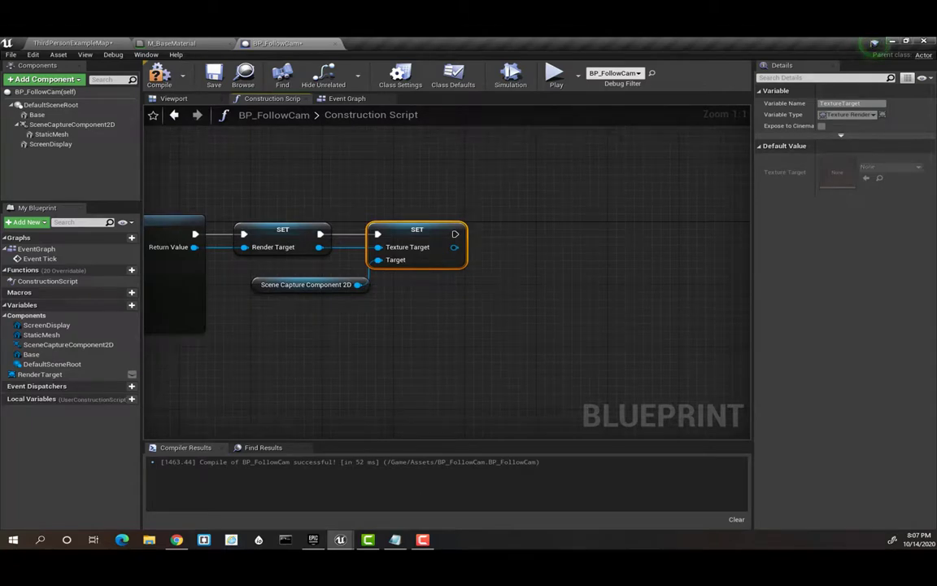
click(874, 42)
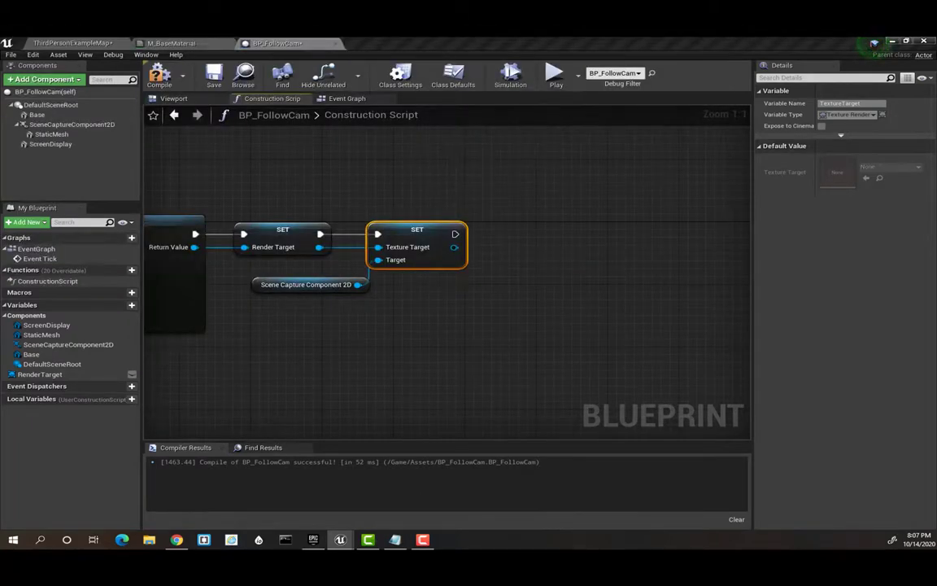
click(873, 43)
Step: Add a Create Dynamic Material Instance node with M_BaseMaterial as its Parent
right_click(491, 261)
text(createdy)
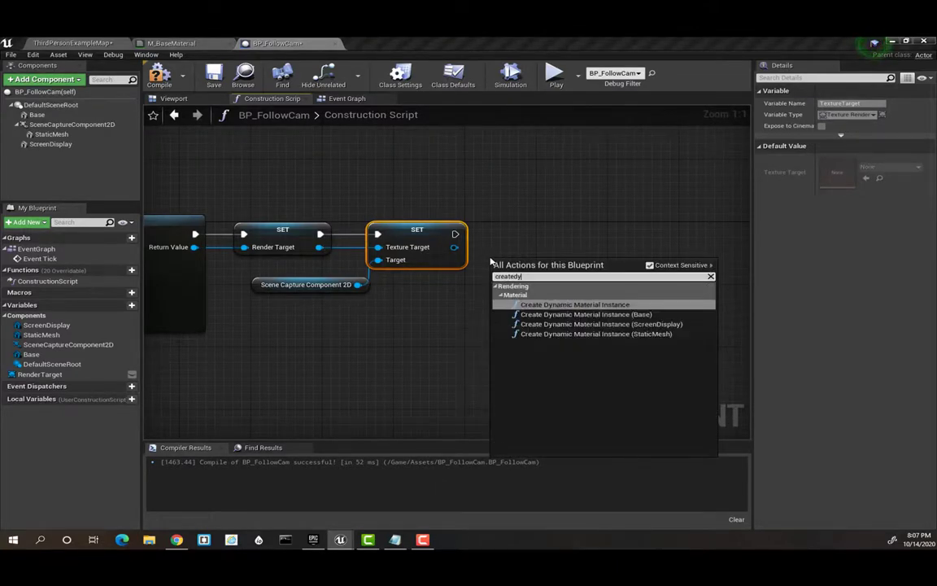
click(535, 304)
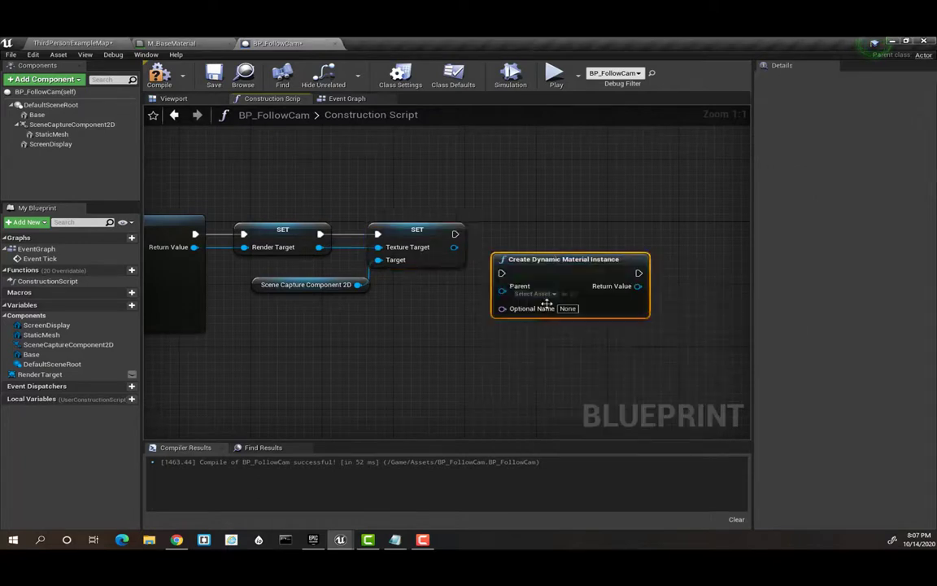
drag(496, 257, 494, 218)
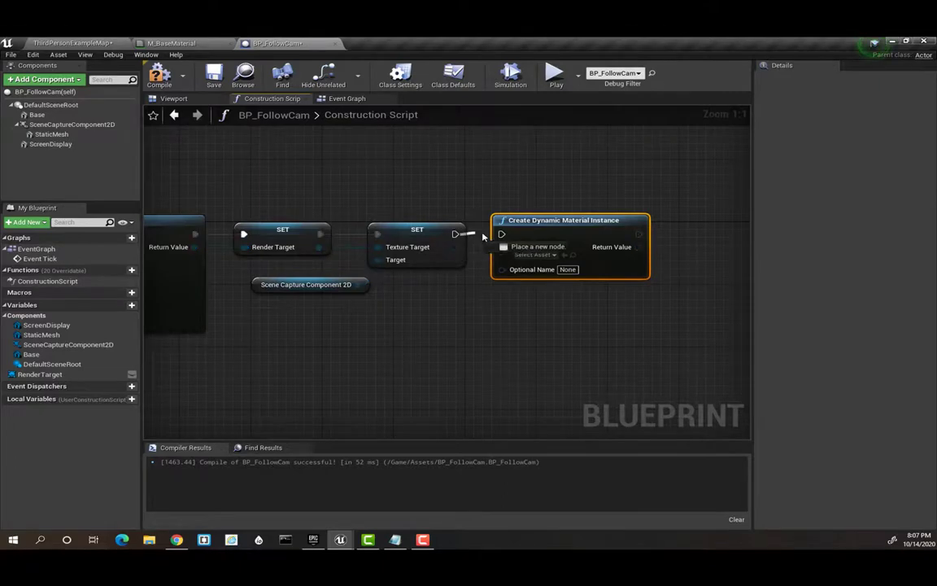
click(526, 255)
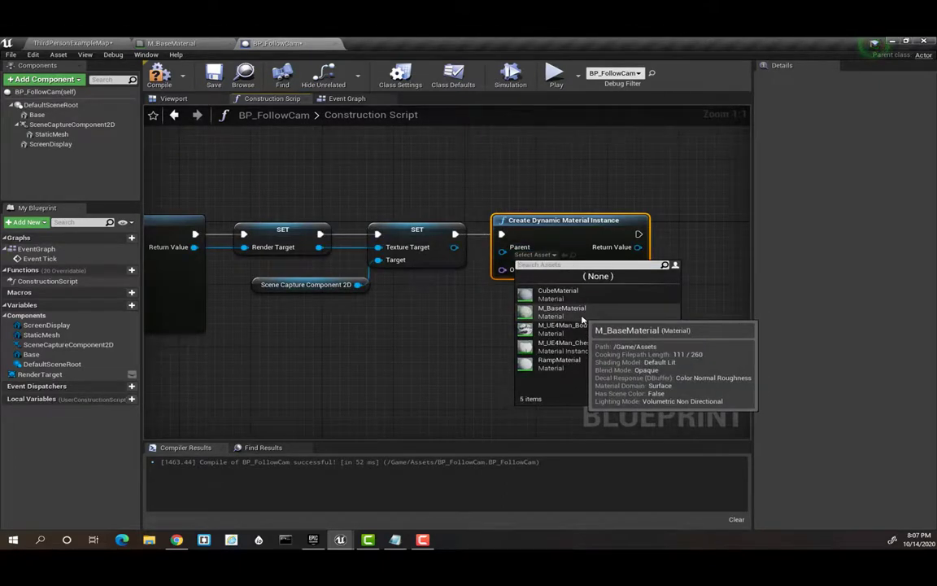
click(583, 320)
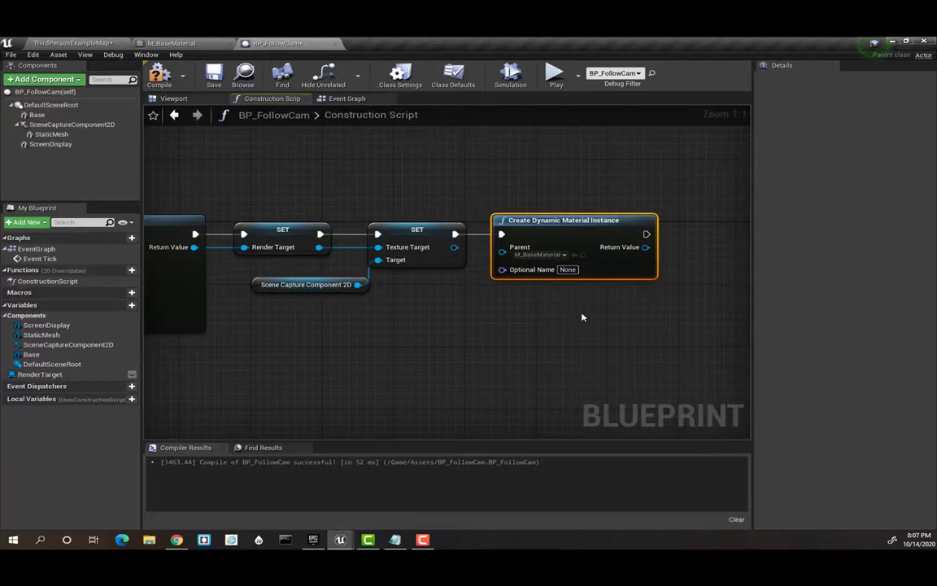
mouse_move(582, 317)
right_down()
mouse_move(503, 296)
mouse_move(481, 301)
right_up()
click(189, 43)
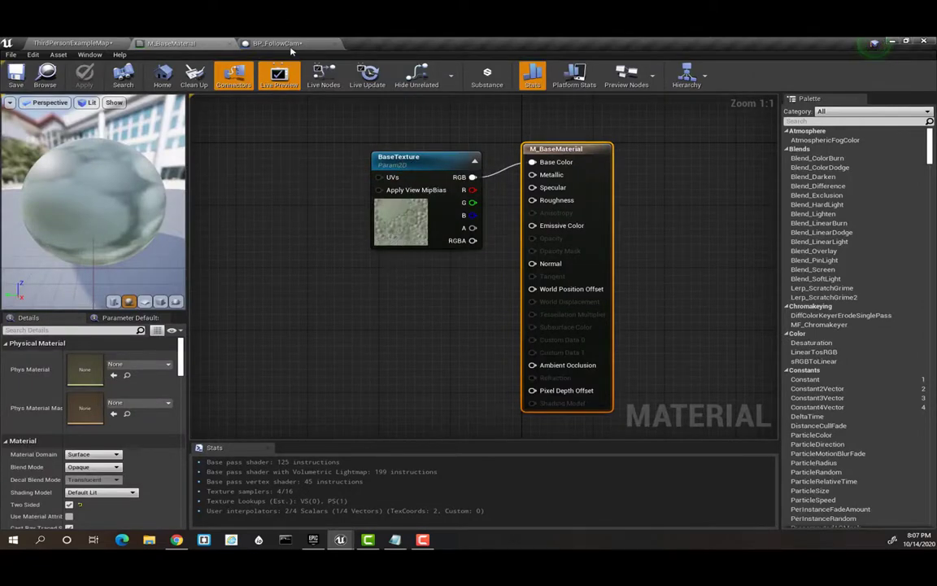
click(281, 43)
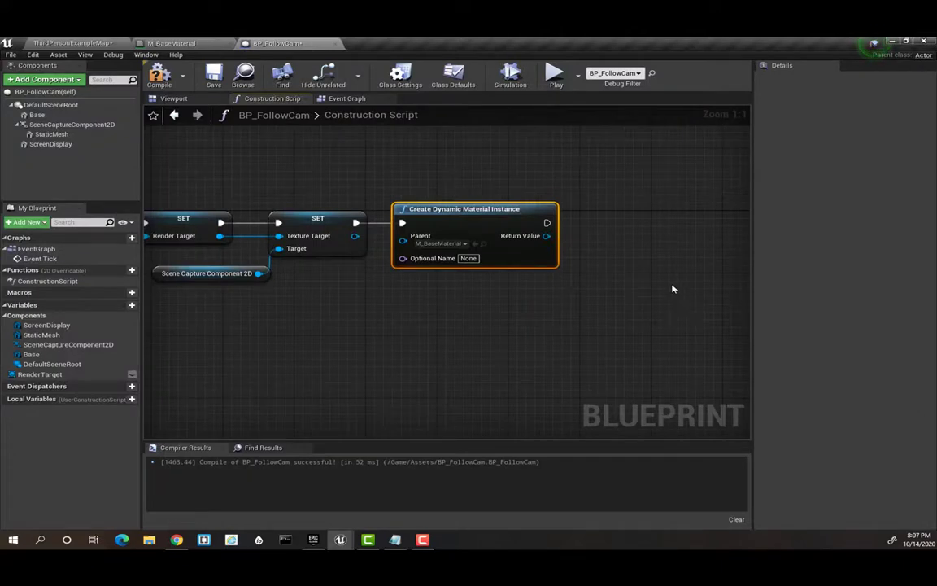
Step: Promote the instance's Return Value to a new variable named ScreenMat
right_click(546, 241)
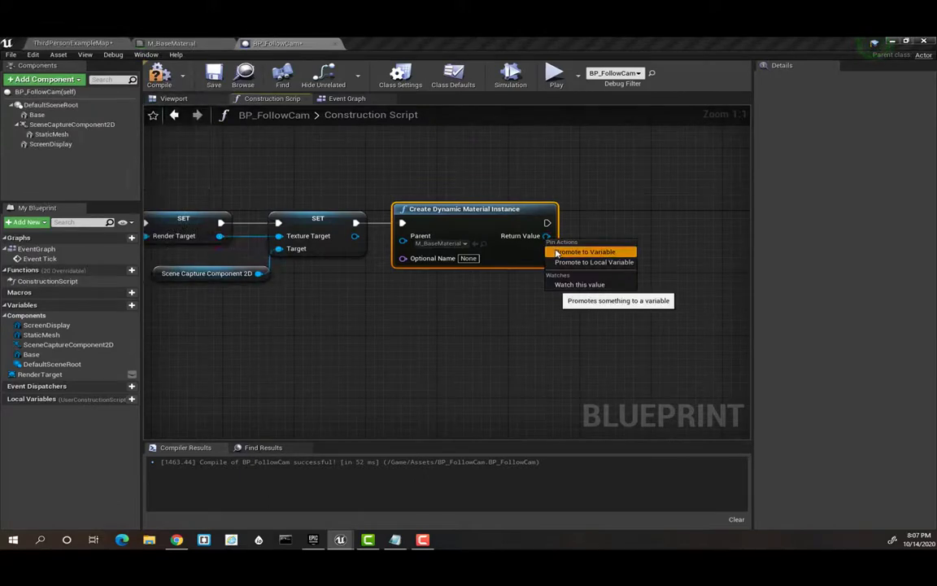
click(557, 253)
text(ScreenMa)
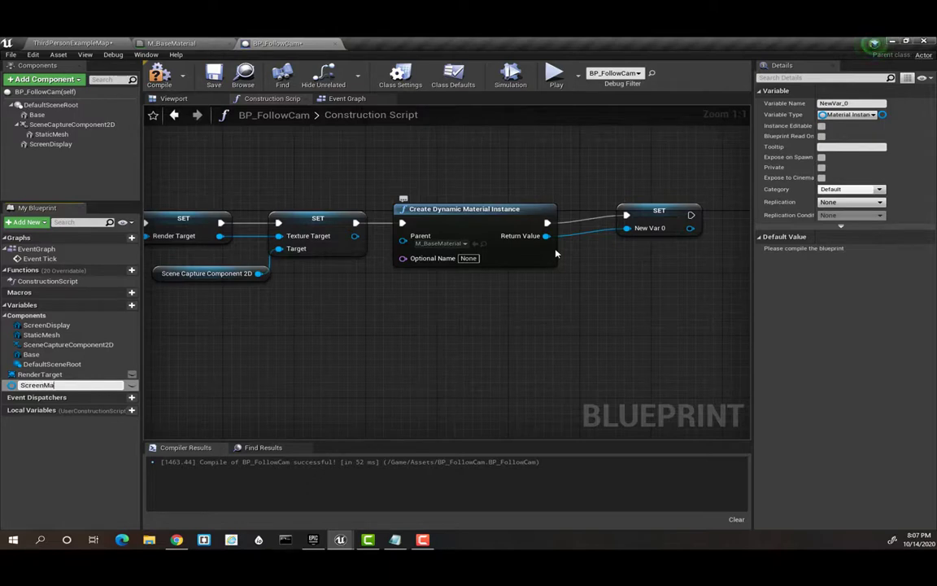
text(t)
key(Return)
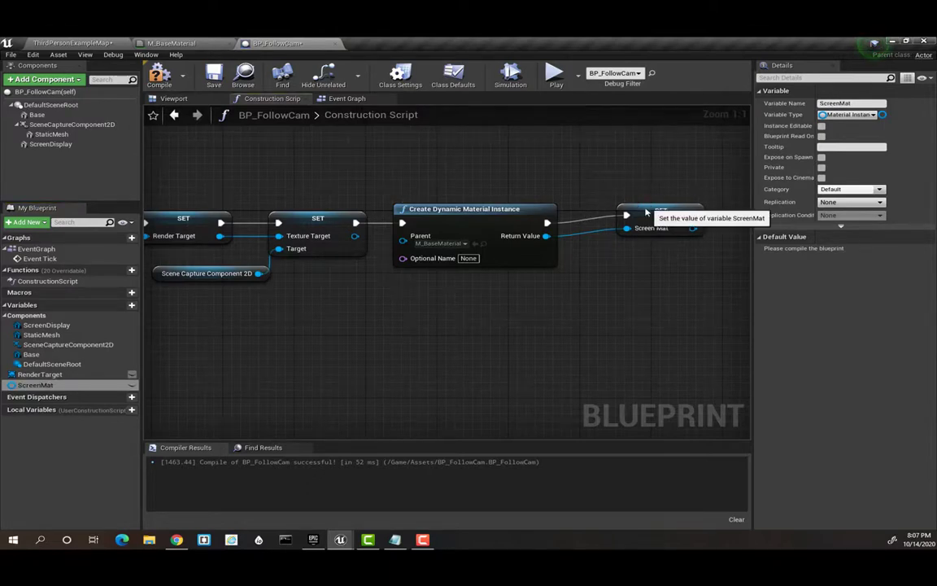
drag(643, 206, 626, 220)
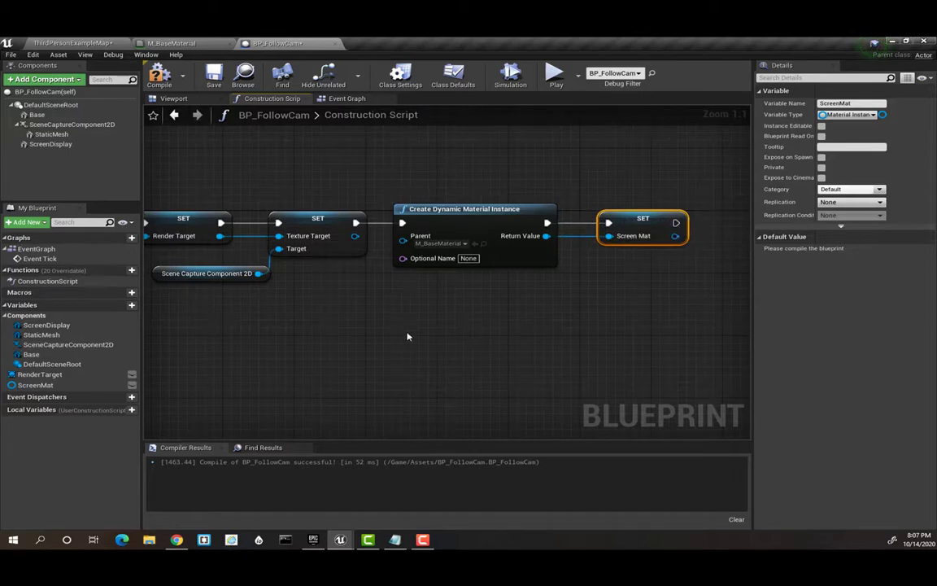
right_drag(407, 335, 676, 297)
mouse_move(424, 344)
right_down()
mouse_move(659, 323)
mouse_move(654, 333)
right_up()
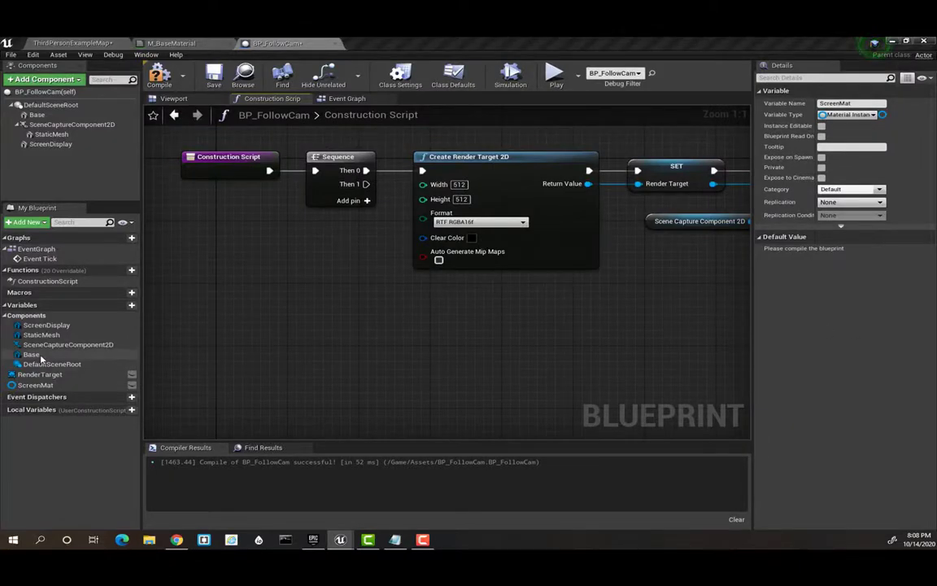
Step: Place ScreenMat and RenderTarget getter nodes in the Construction Script graph
drag(37, 385, 280, 285)
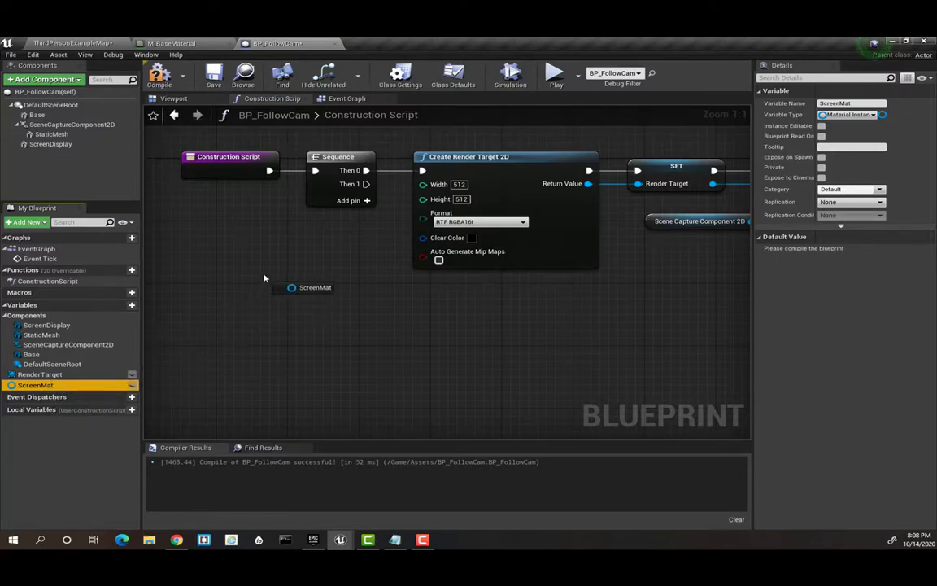
click(24, 377)
mouse_move(25, 376)
ctrl+mouse_down()
mouse_move(276, 328)
mouse_move(260, 310)
ctrl+mouse_up()
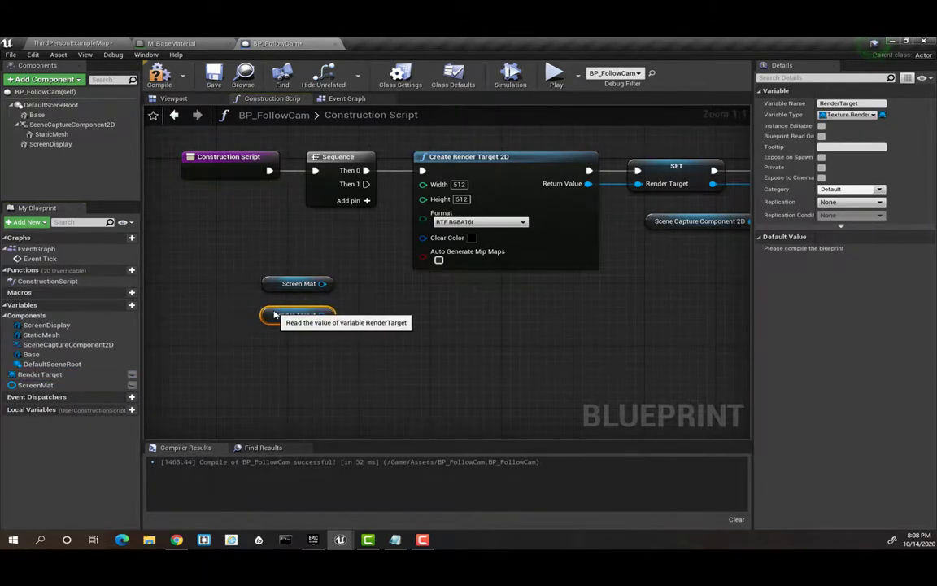
right_drag(579, 325, 528, 356)
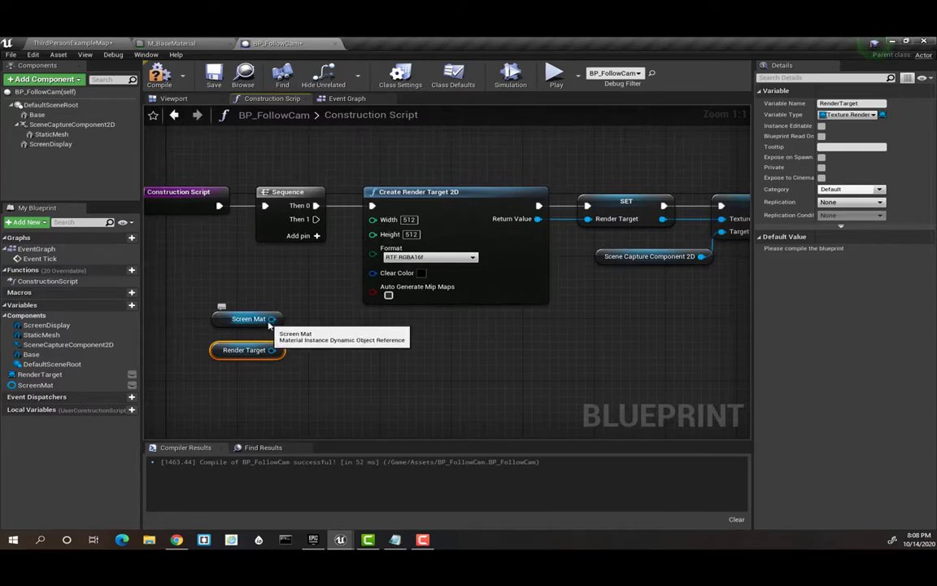
Step: Add Set Texture Parameter Value on ScreenMat, run from Then 1, with RenderTarget as Value
drag(271, 318, 325, 351)
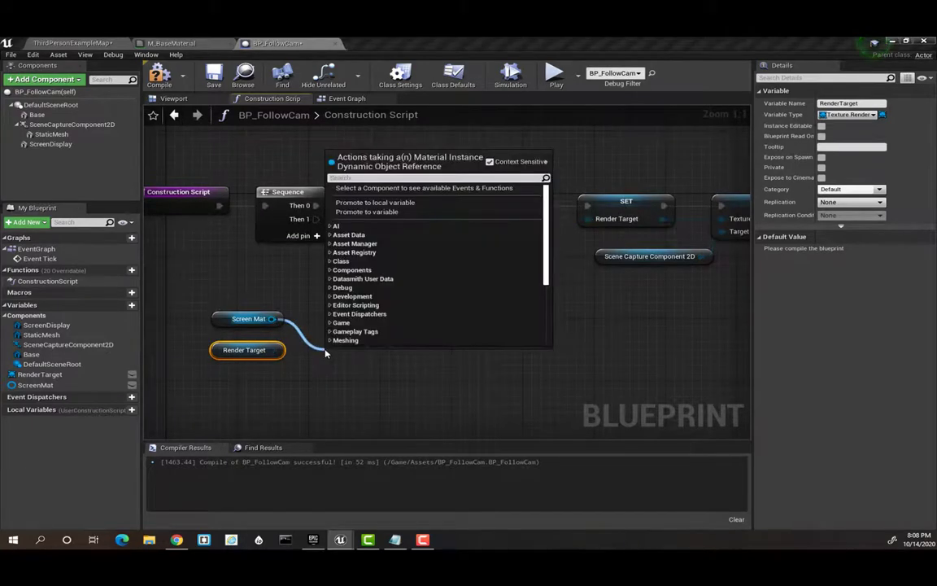
text(settext)
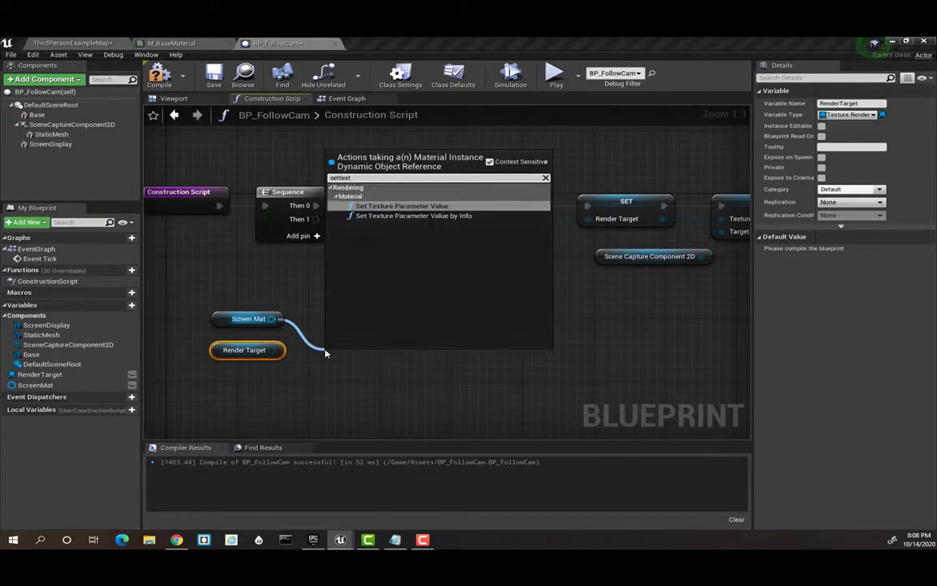
click(396, 207)
drag(372, 363, 408, 332)
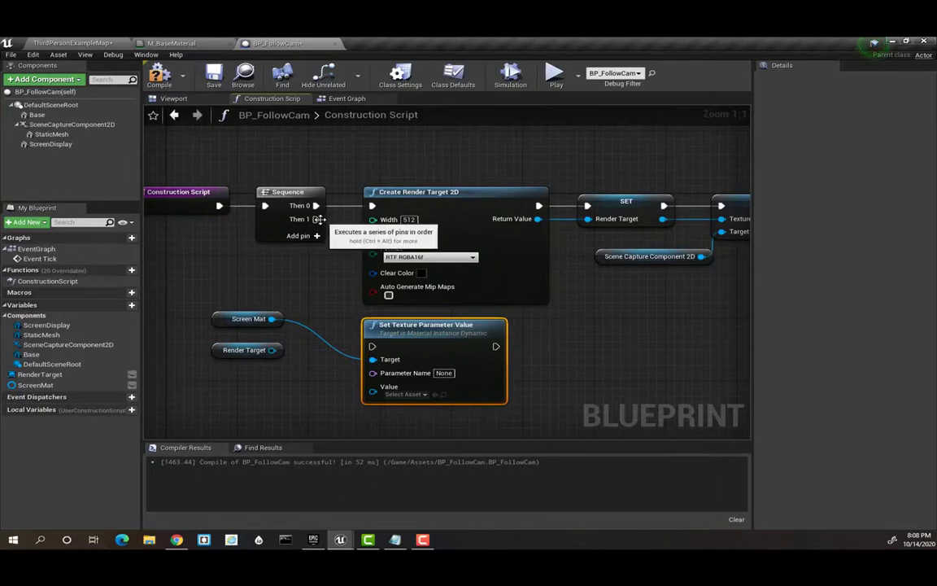
mouse_move(316, 219)
mouse_down()
mouse_move(365, 353)
mouse_move(373, 347)
mouse_up()
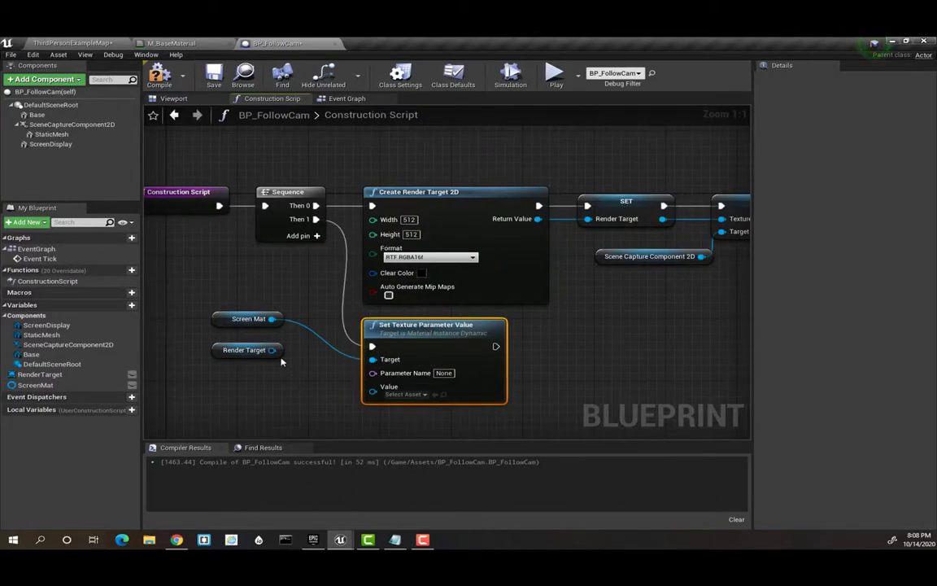
drag(272, 350, 371, 390)
drag(272, 319, 372, 358)
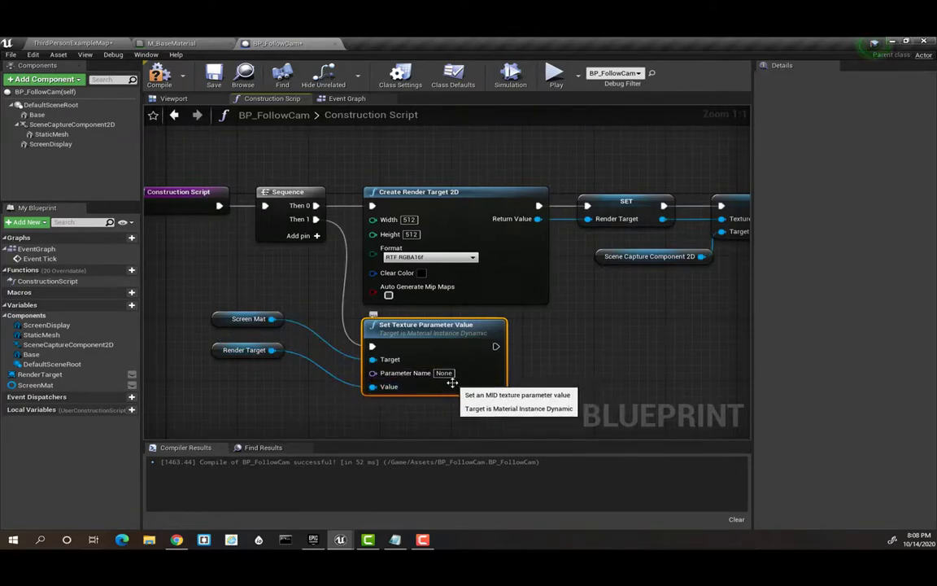
Step: Copy M_BaseMaterial's texture parameter name and set the node's Parameter Name to BaseTexture
click(161, 42)
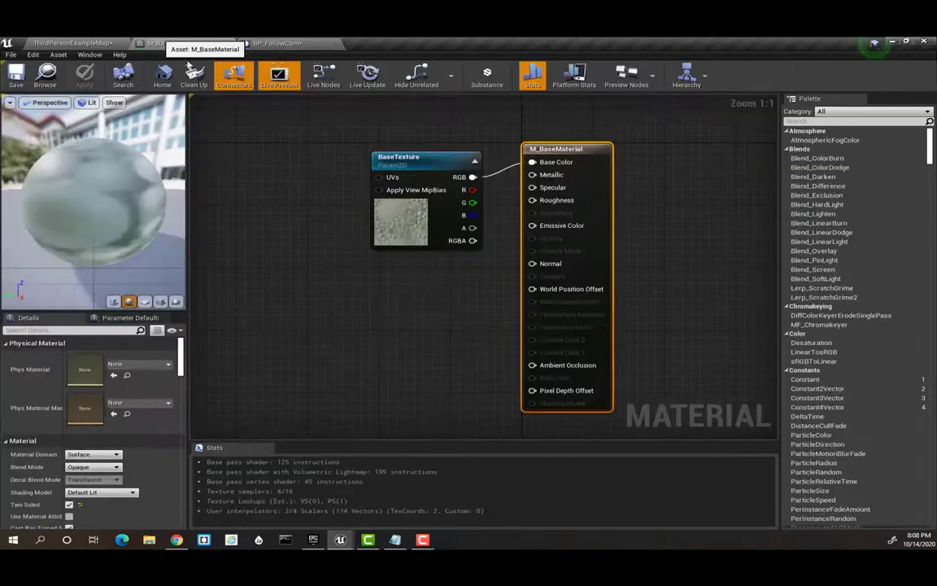
click(416, 157)
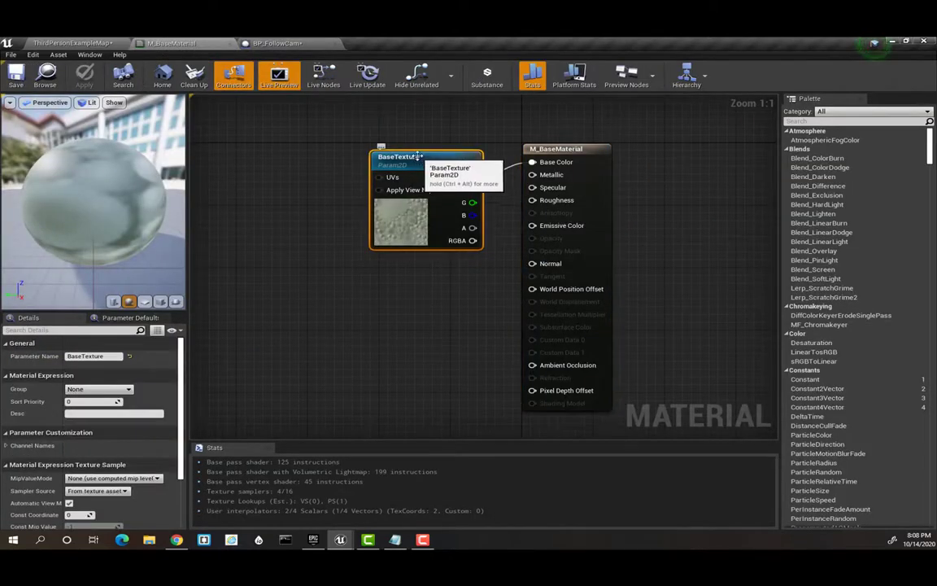
click(93, 355)
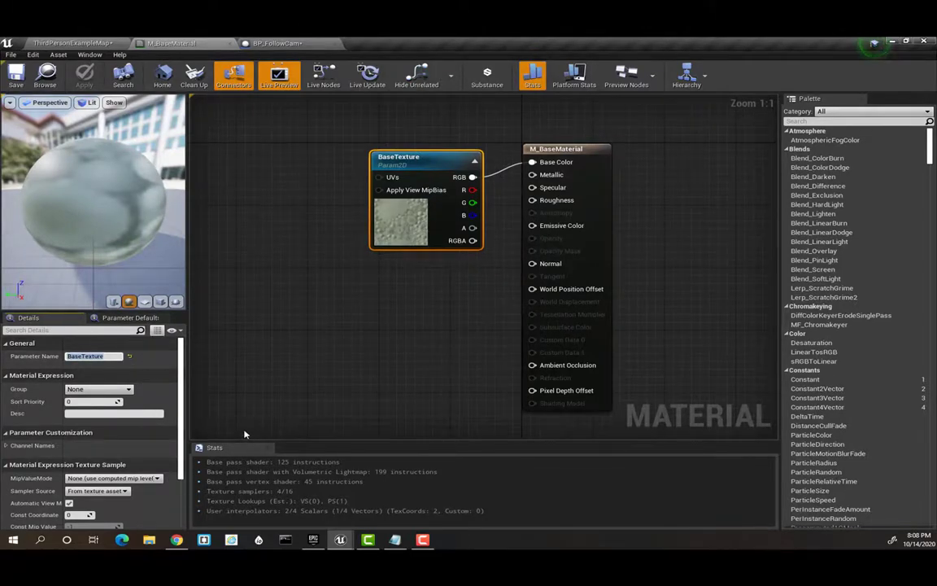
click(273, 42)
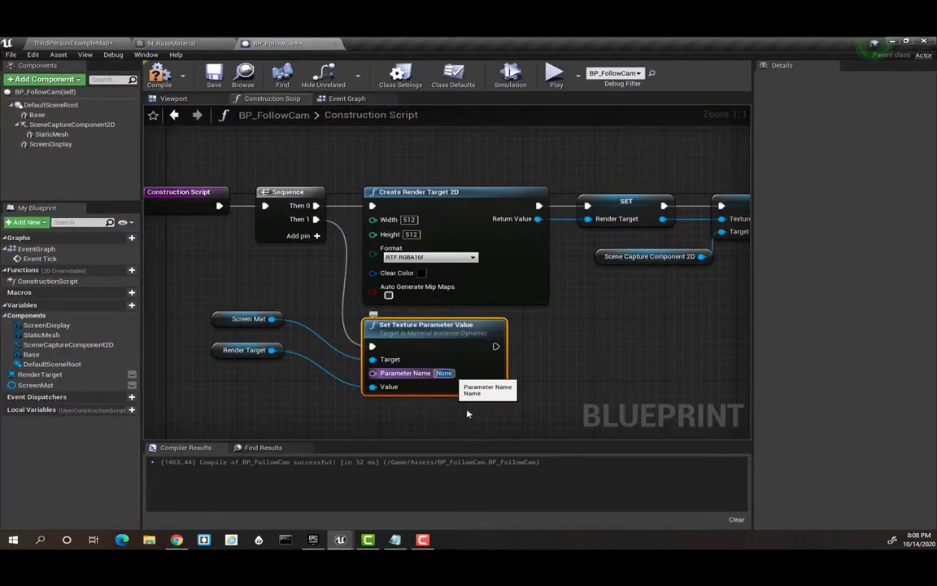
click(443, 373)
text(BaseTexture)
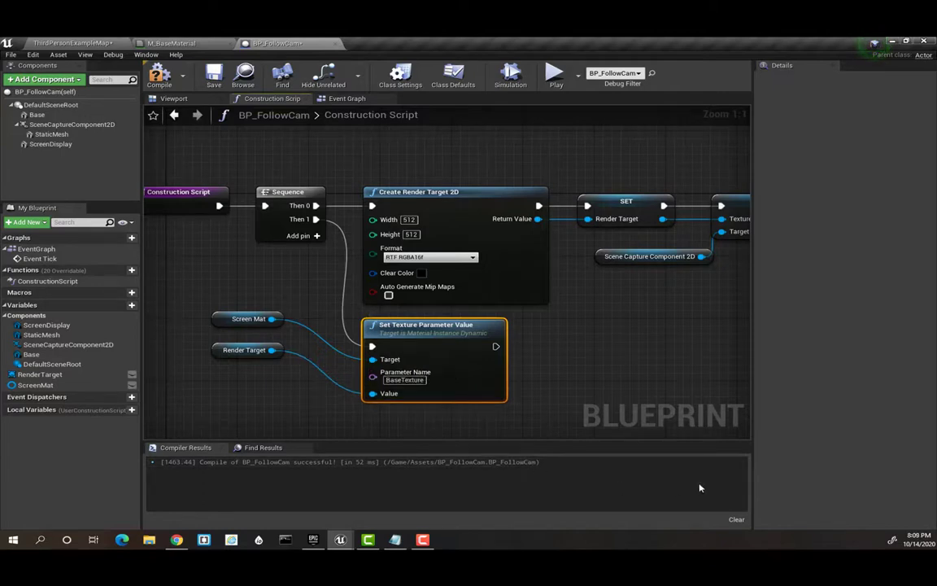
right_drag(644, 349, 533, 331)
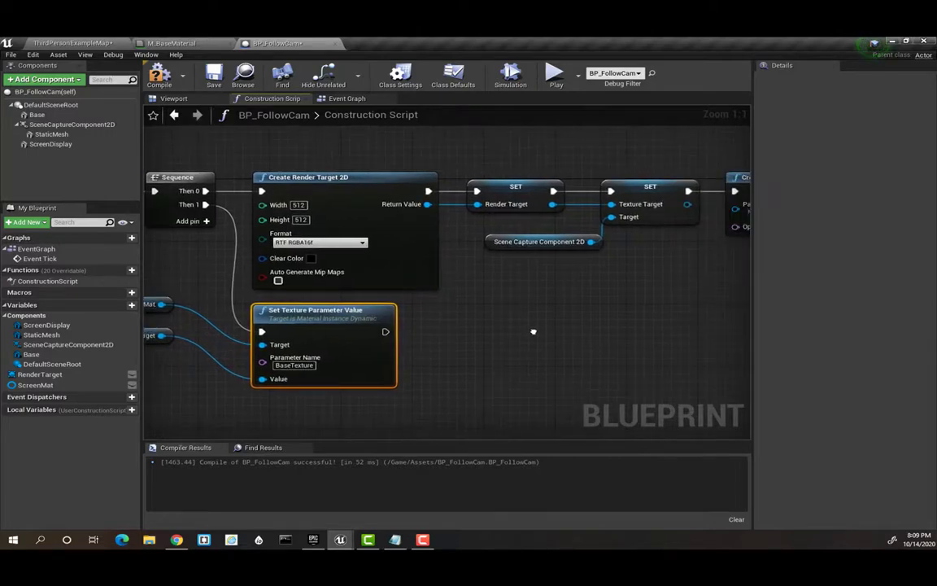
Step: Add a Set Material node on ScreenDisplay, running after Set Texture Parameter Value
click(94, 146)
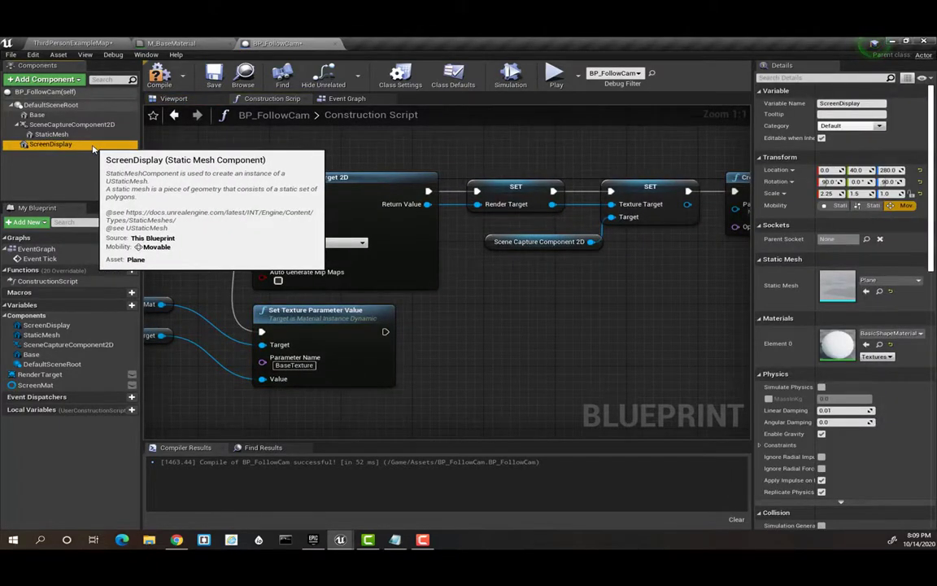
drag(94, 149, 426, 308)
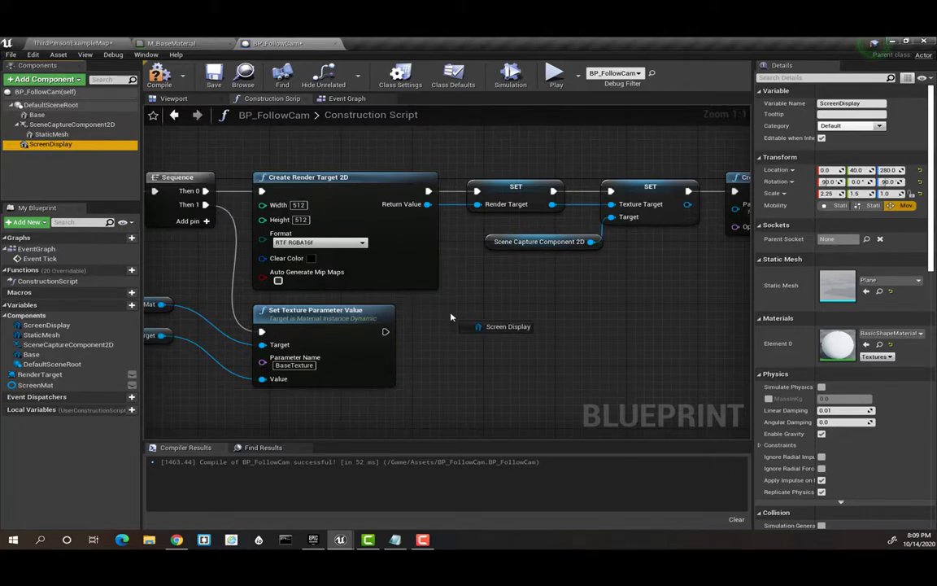
drag(451, 317, 431, 359)
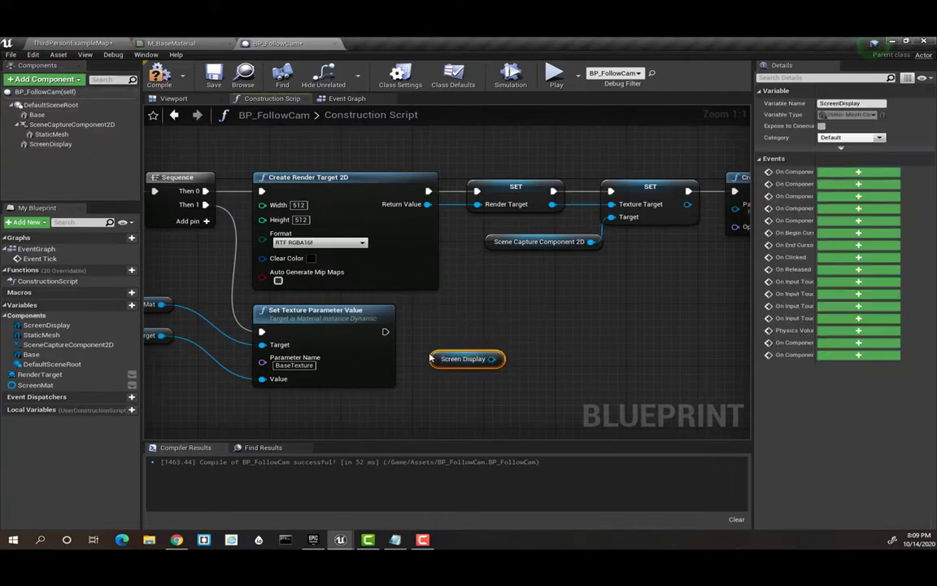
drag(491, 358, 547, 320)
text(set)
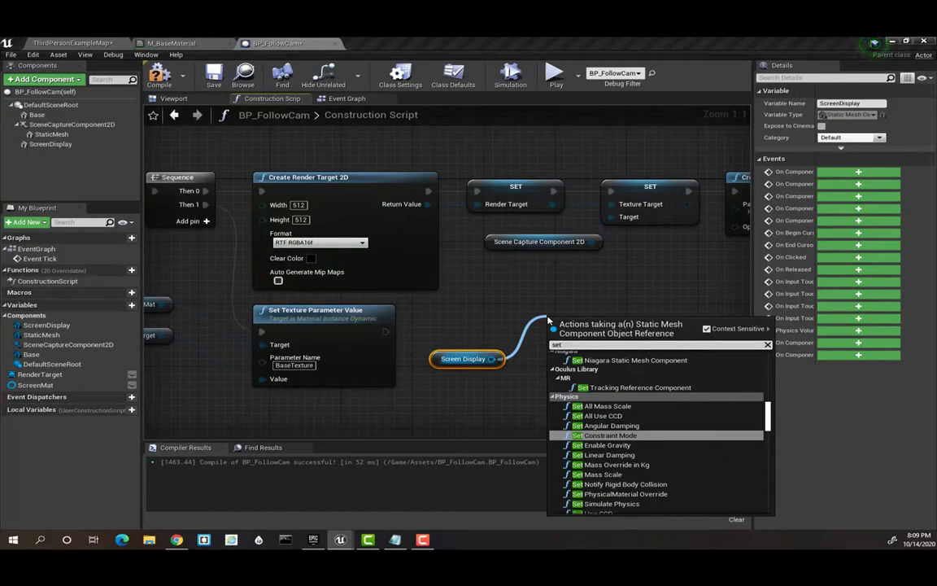
text(material)
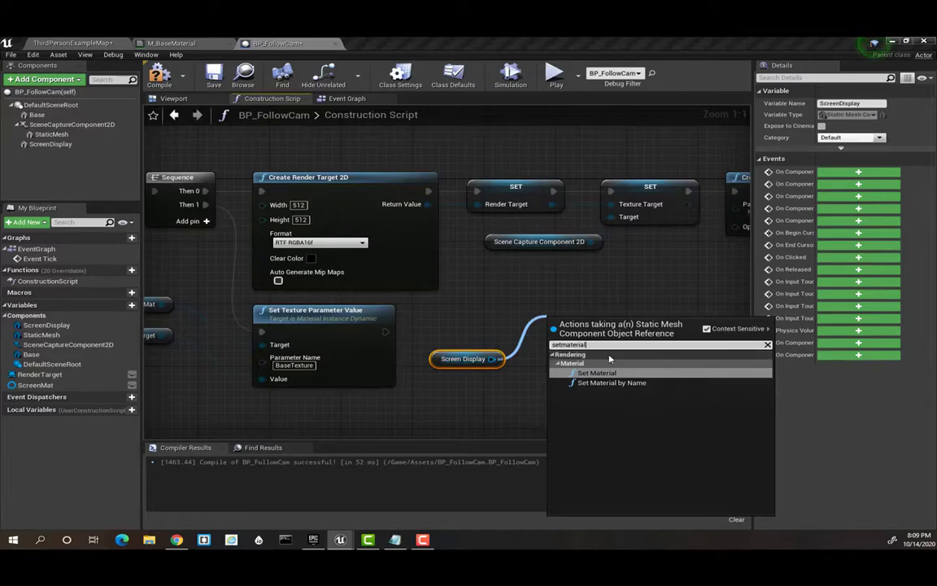
key(Return)
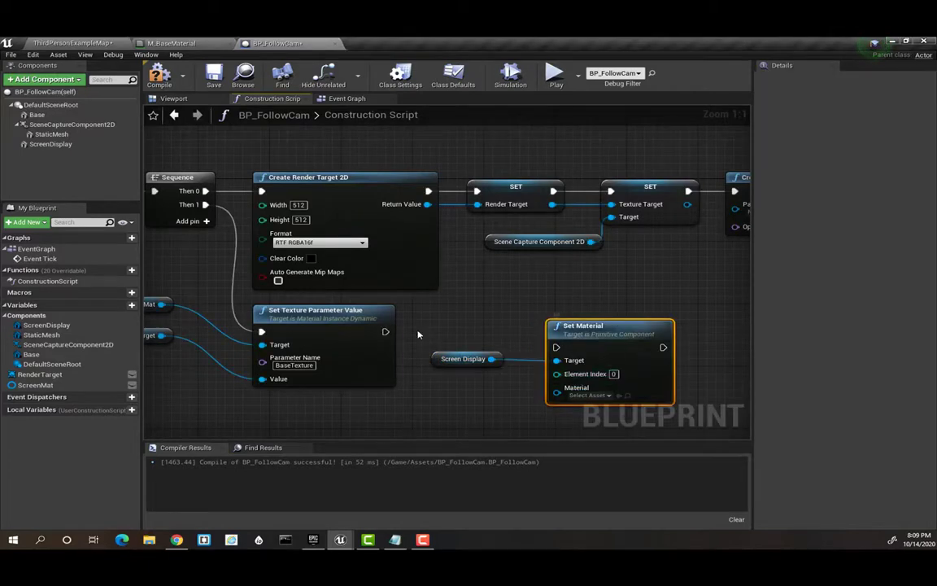
drag(384, 332, 439, 330)
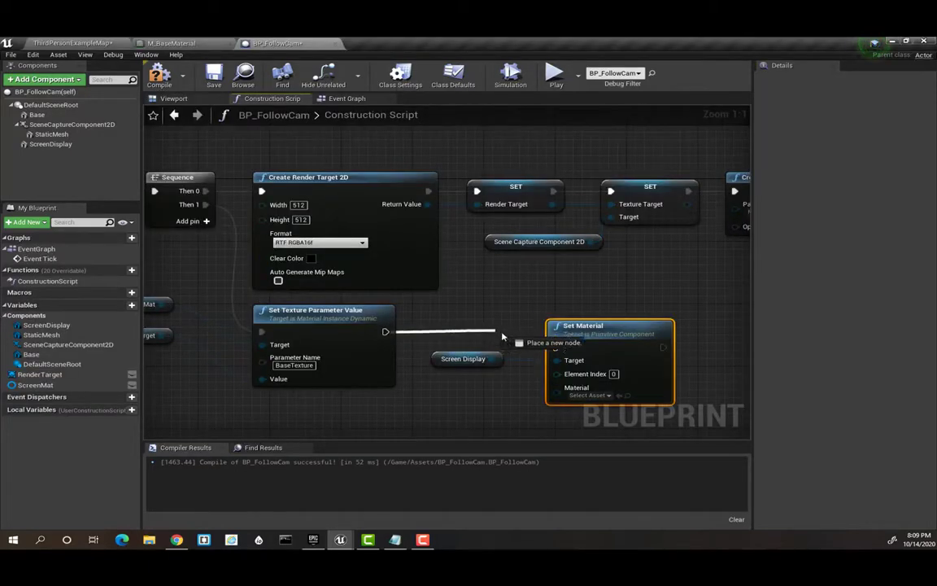
mouse_move(501, 336)
mouse_down()
mouse_move(555, 347)
mouse_move(586, 329)
mouse_up()
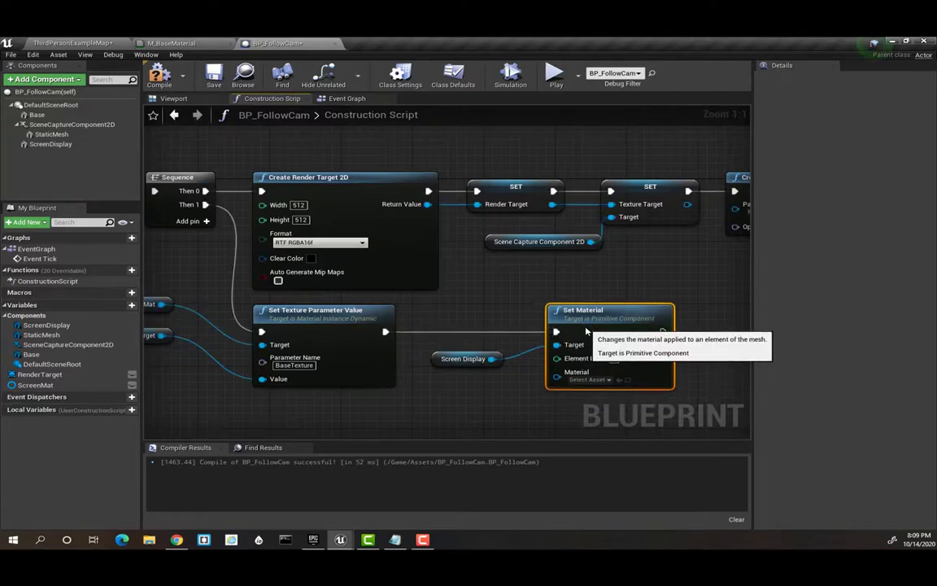
drag(434, 361, 443, 352)
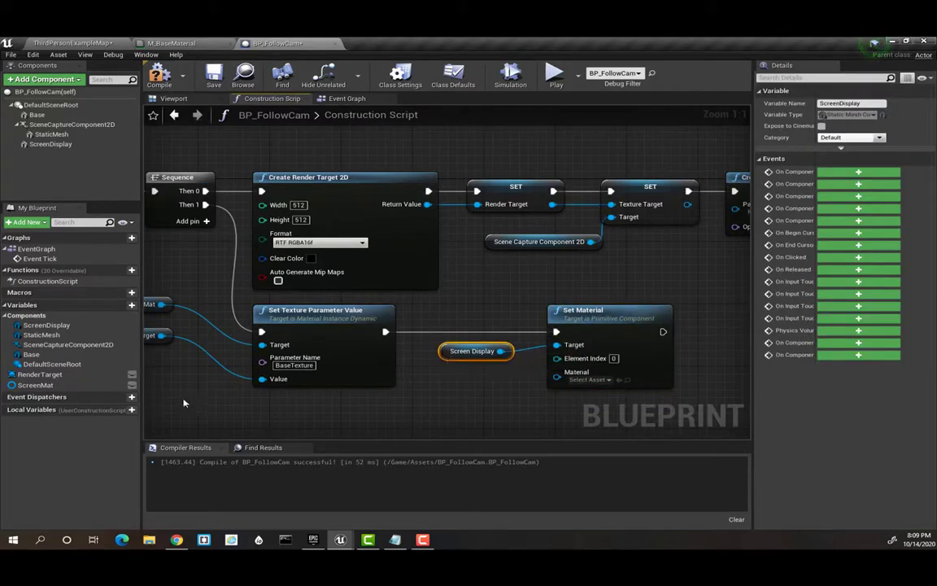
Step: Plug ScreenMat into Set Material's Material input and compile BP_FollowCam
click(36, 385)
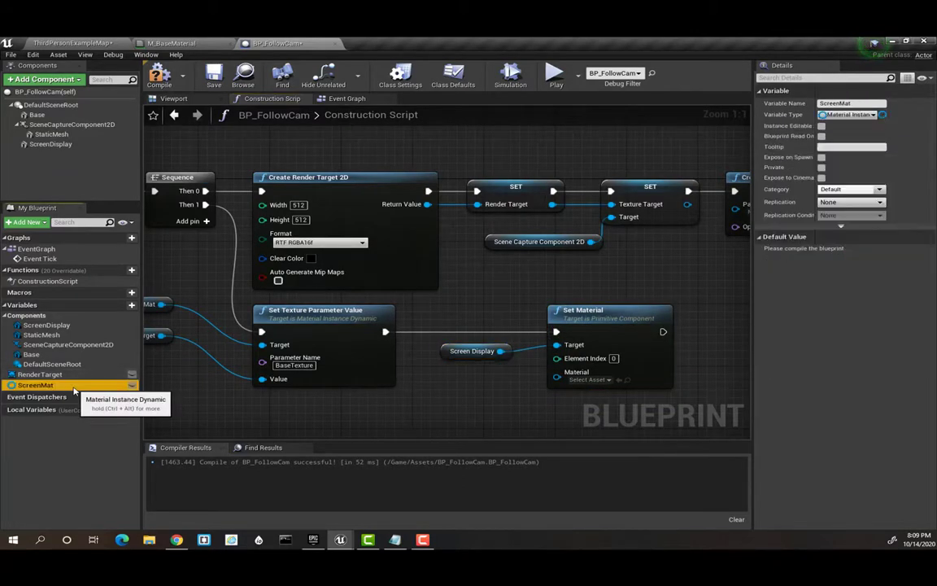
drag(74, 391, 252, 401)
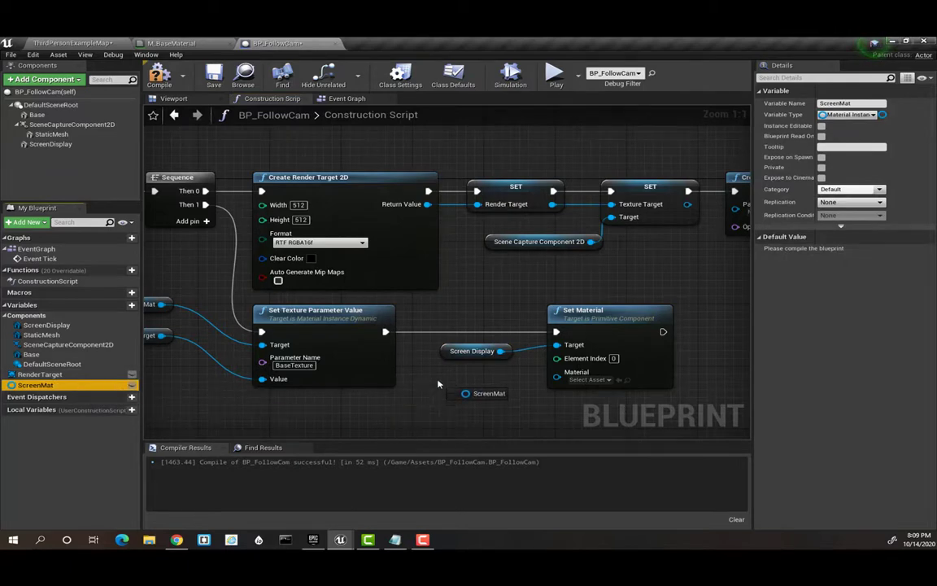
drag(438, 384, 440, 378)
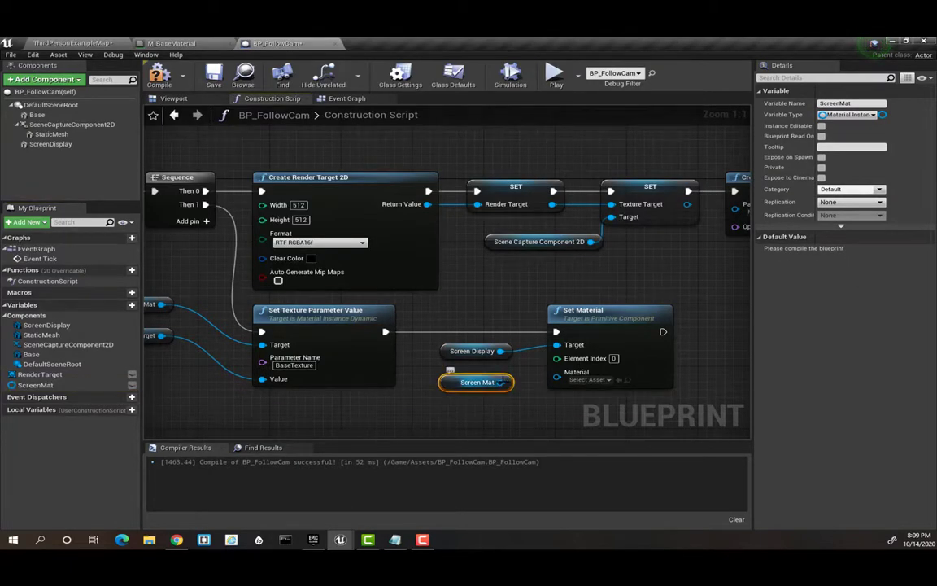
drag(502, 381, 563, 380)
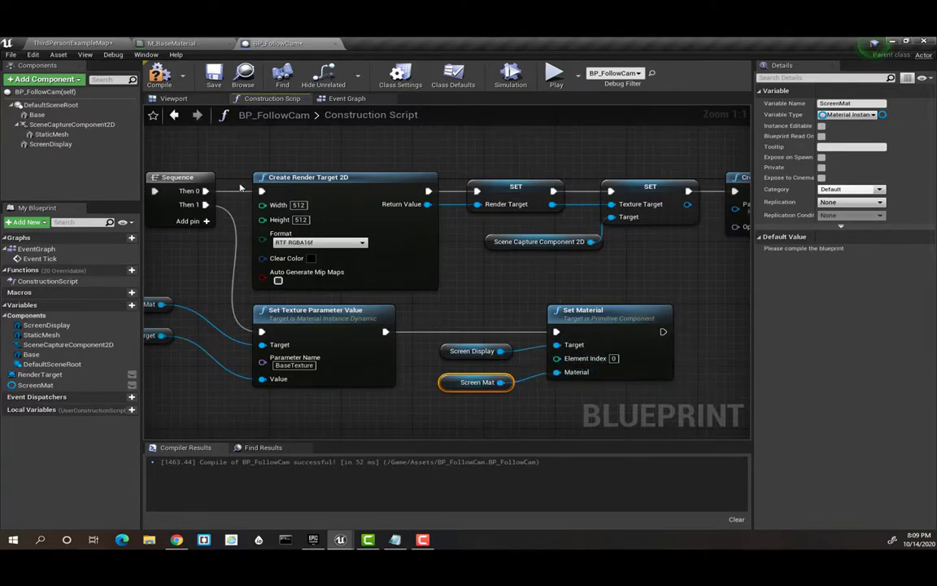
click(72, 145)
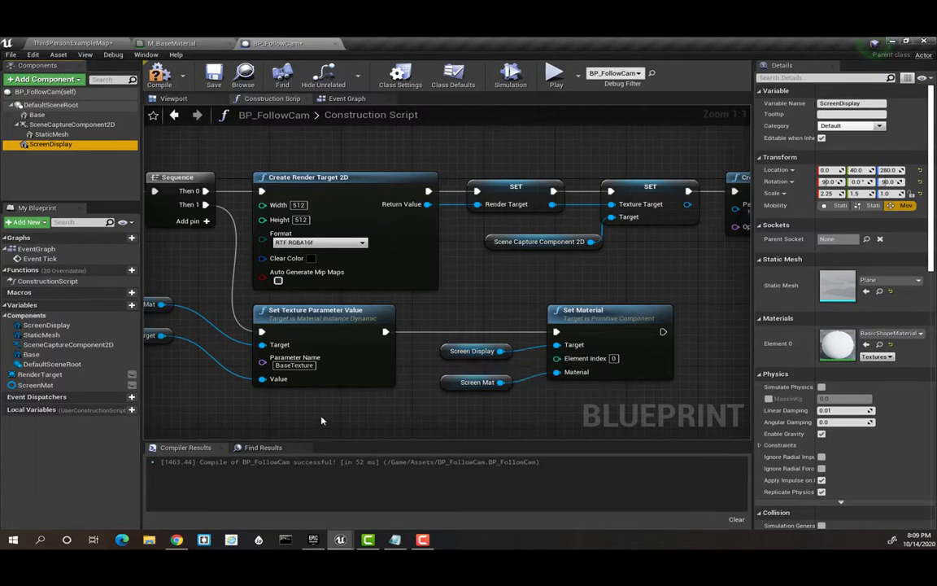
key(Home)
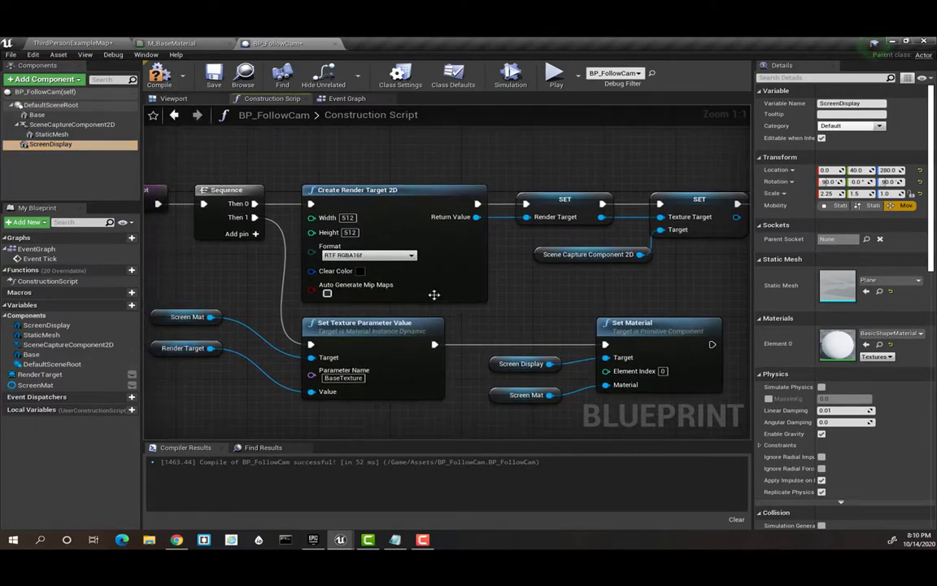
click(159, 75)
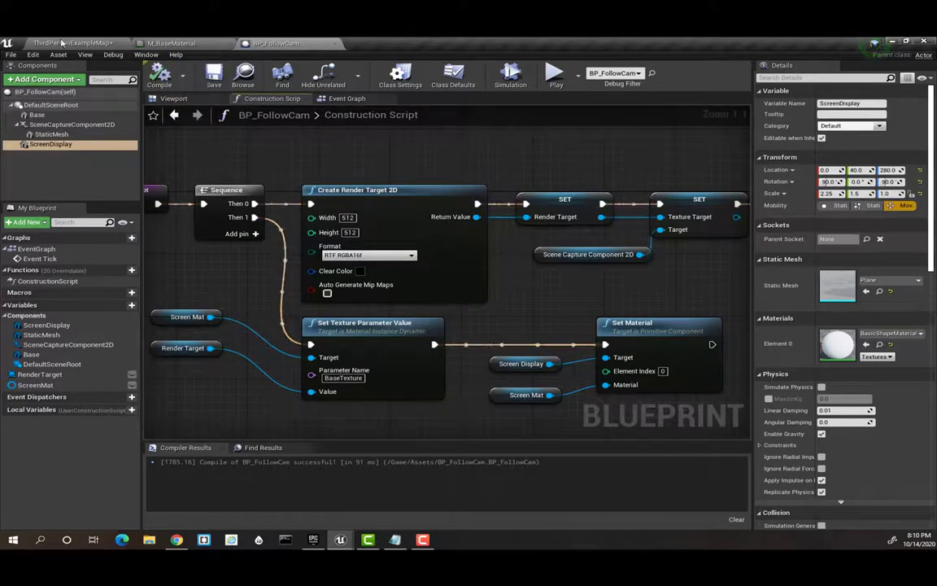
Step: Play-test ThirdPersonExampleMap, running the character around to check the live screen, then stop
click(57, 42)
mouse_move(375, 218)
mouse_down()
mouse_move(375, 162)
mouse_move(346, 162)
mouse_up()
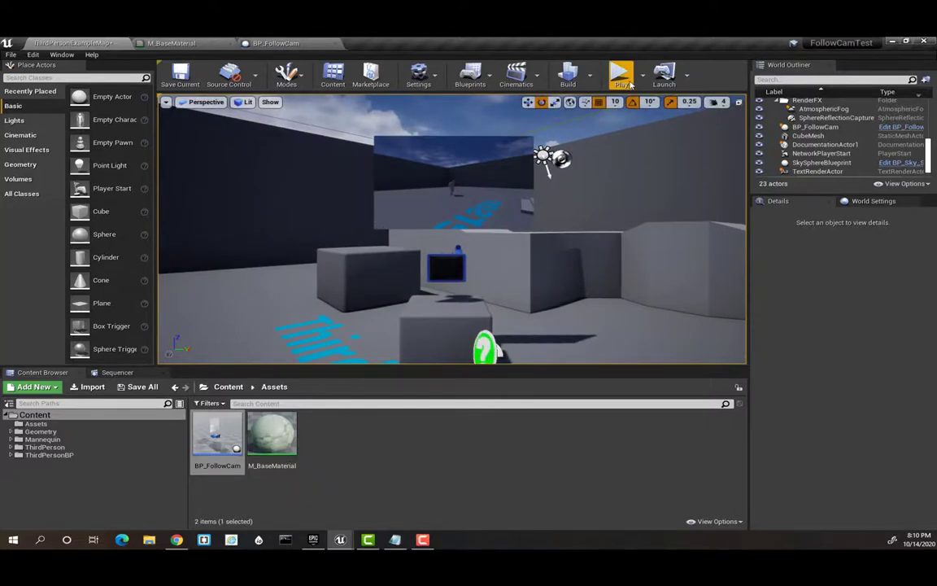
click(620, 73)
click(568, 189)
key(w)
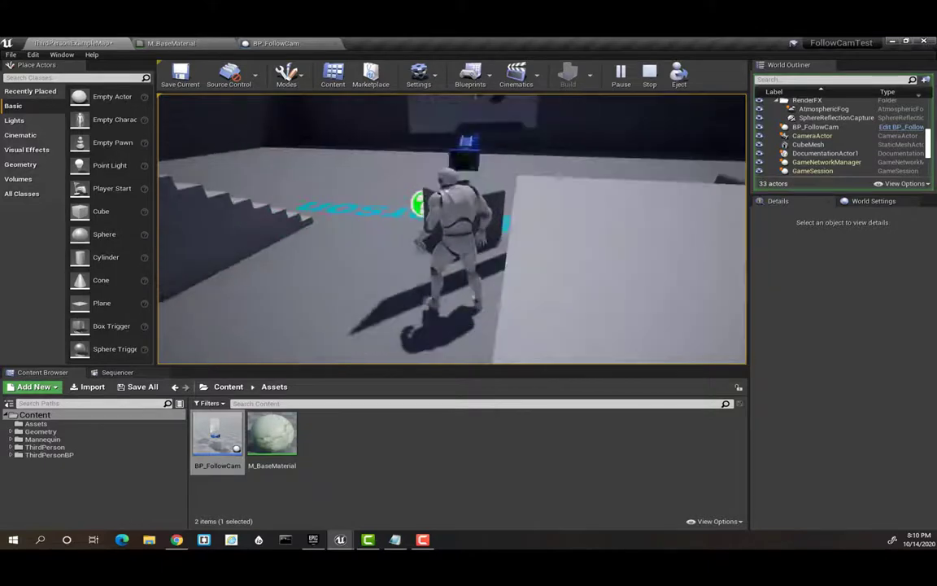
key(Escape)
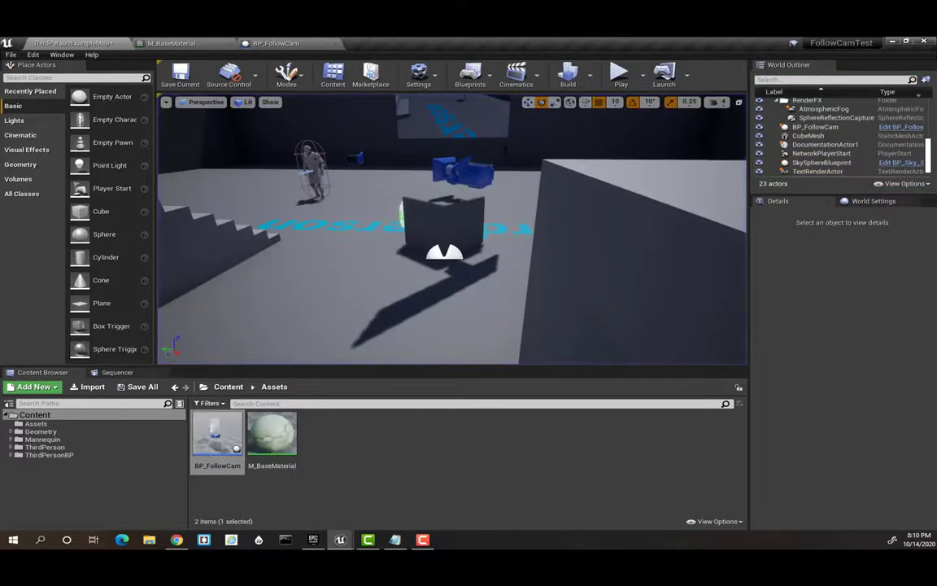
Step: Drop BP_FollowCam beside the stairs as BP_FollowCam2 at -270, 640, 130
mouse_move(452, 227)
right_down()
mouse_move(423, 269)
mouse_move(456, 244)
mouse_move(435, 234)
right_up()
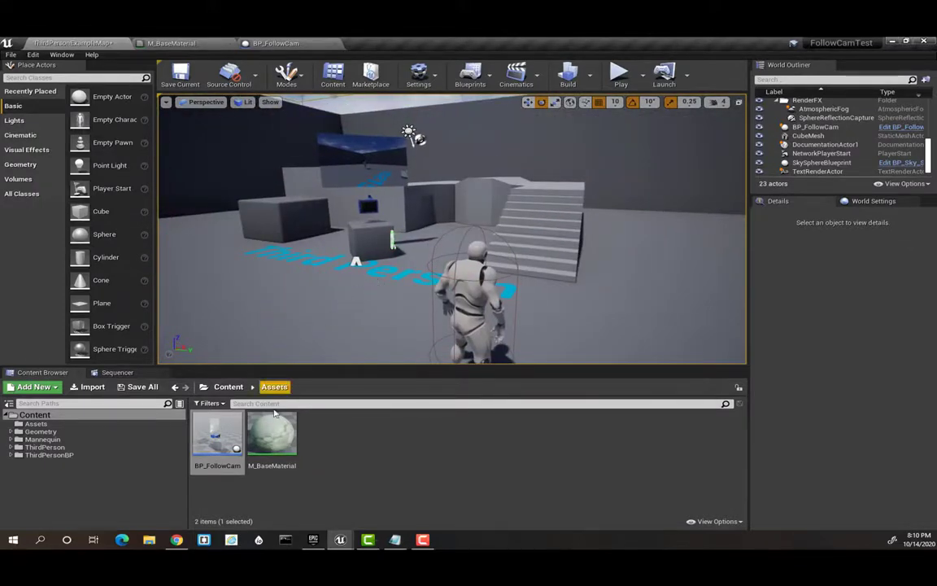
drag(215, 431, 659, 278)
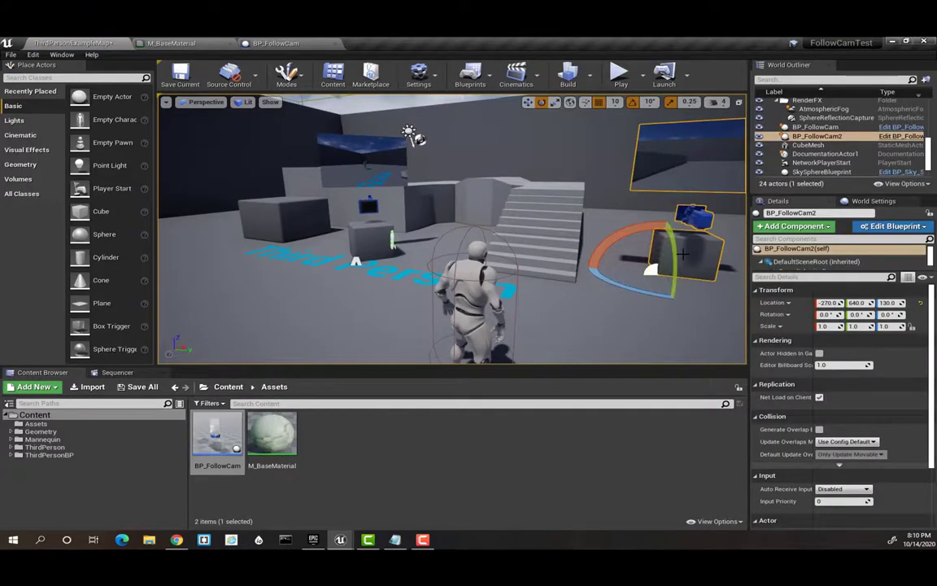
key(w)
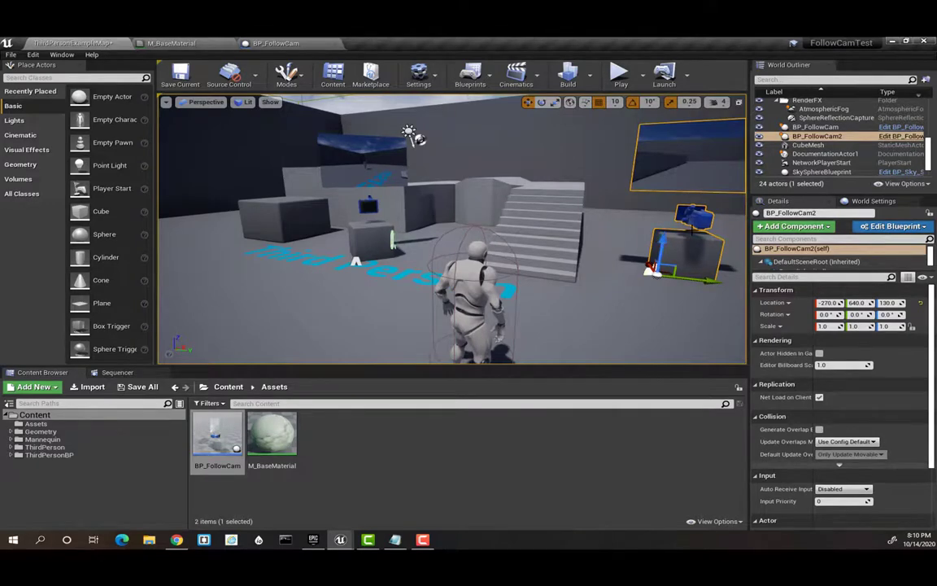
right_drag(485, 147, 486, 146)
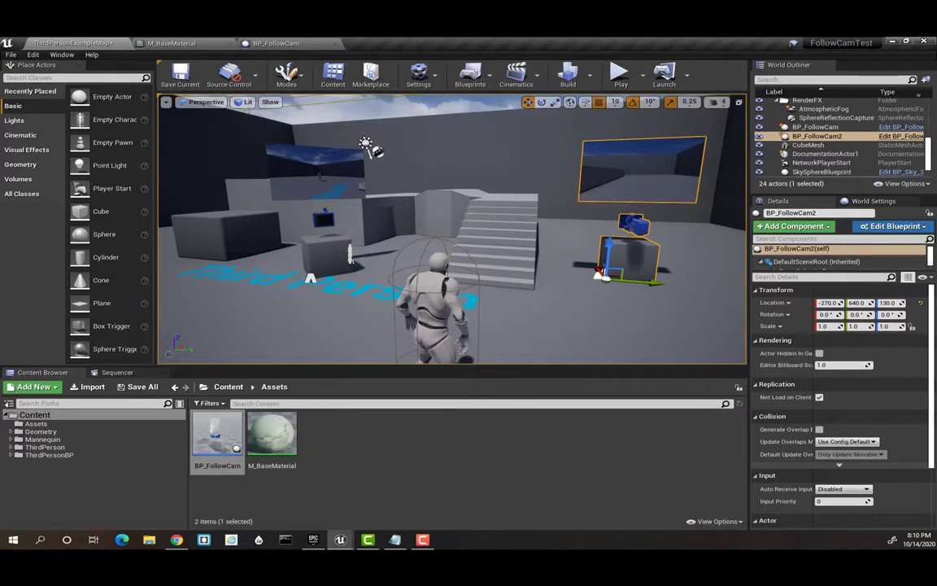
scroll(927, 257, down, 2)
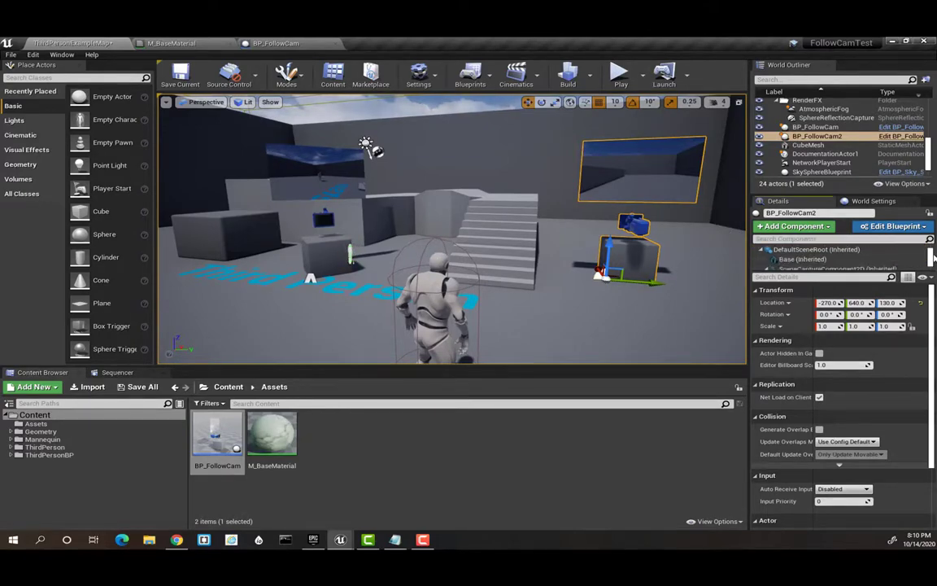
Step: Select BP_FollowCam2's ScreenDisplay and push it back along X, away from the camera
click(895, 265)
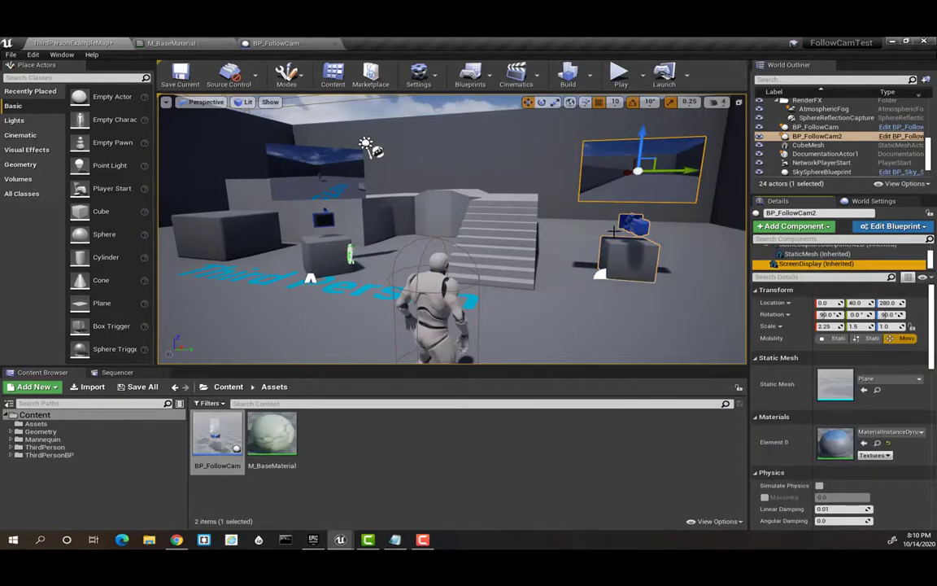
right_drag(455, 244, 615, 244)
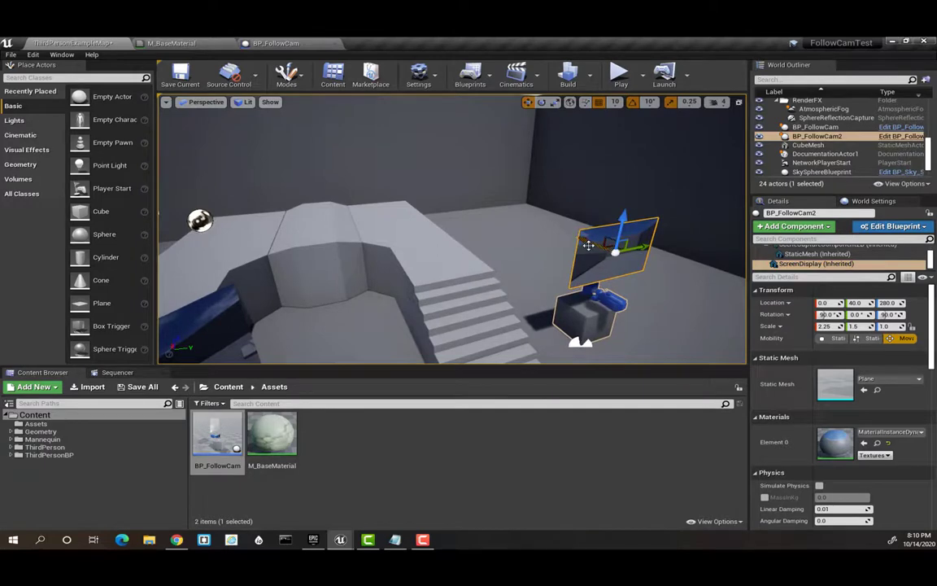
drag(588, 243, 428, 175)
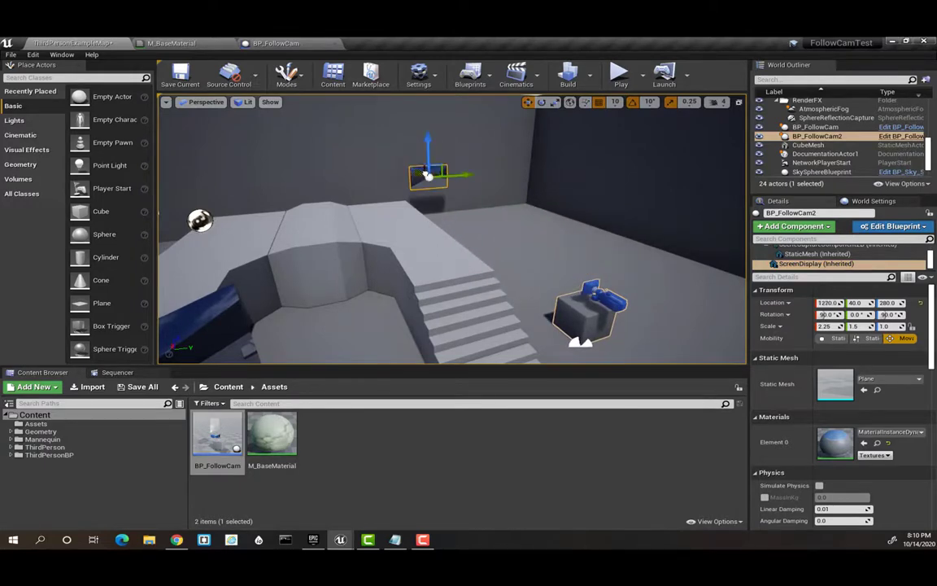
Step: Scale the ScreenDisplay to 13 × 8 and raise it to location 1220, -230, 510
key(e)
key(r)
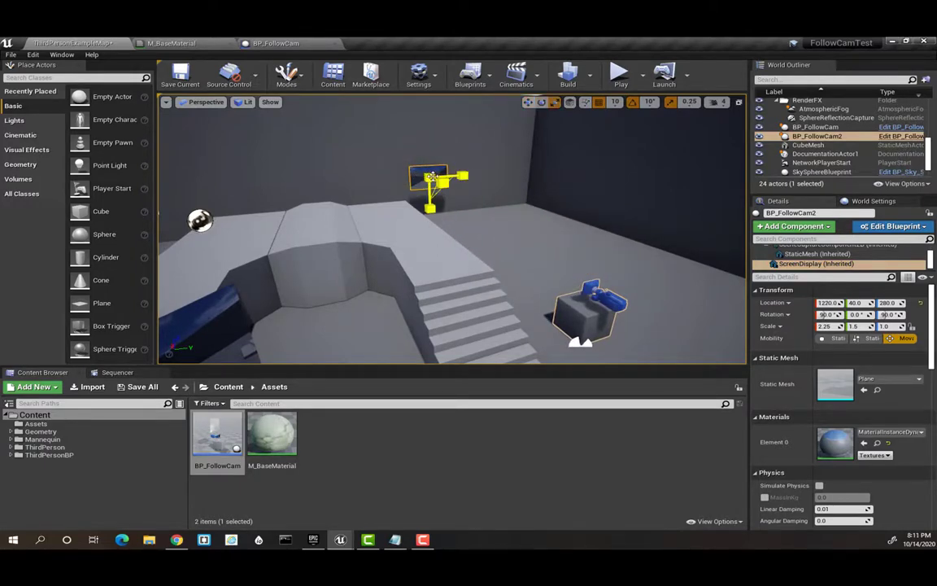
drag(462, 175, 469, 156)
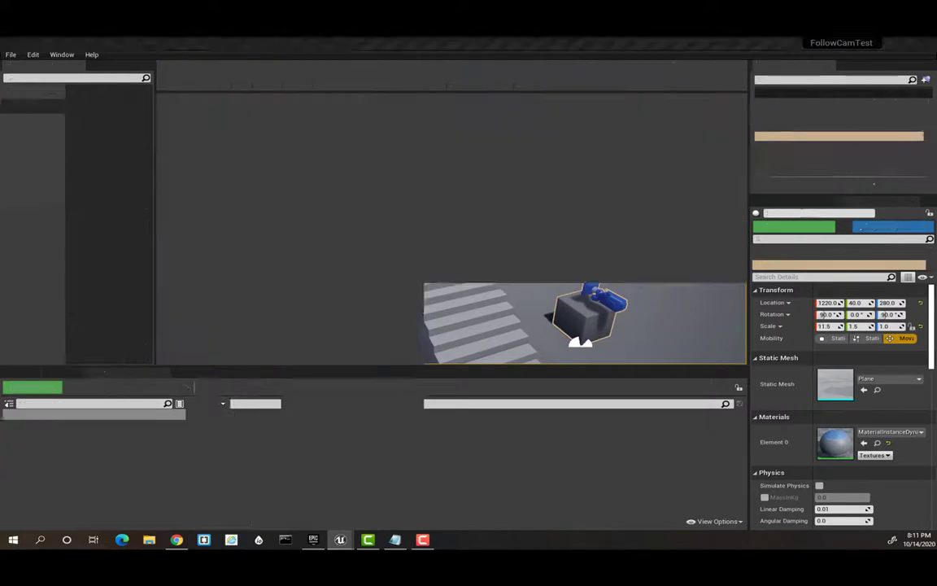
mouse_move(435, 204)
mouse_down()
mouse_move(433, 163)
mouse_move(424, 175)
mouse_up()
key(w)
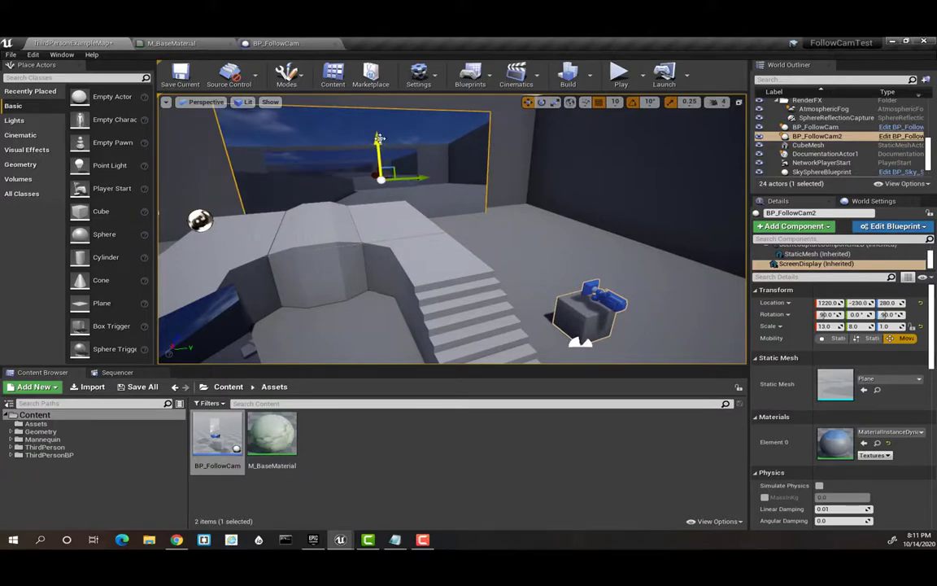
drag(378, 136, 378, 98)
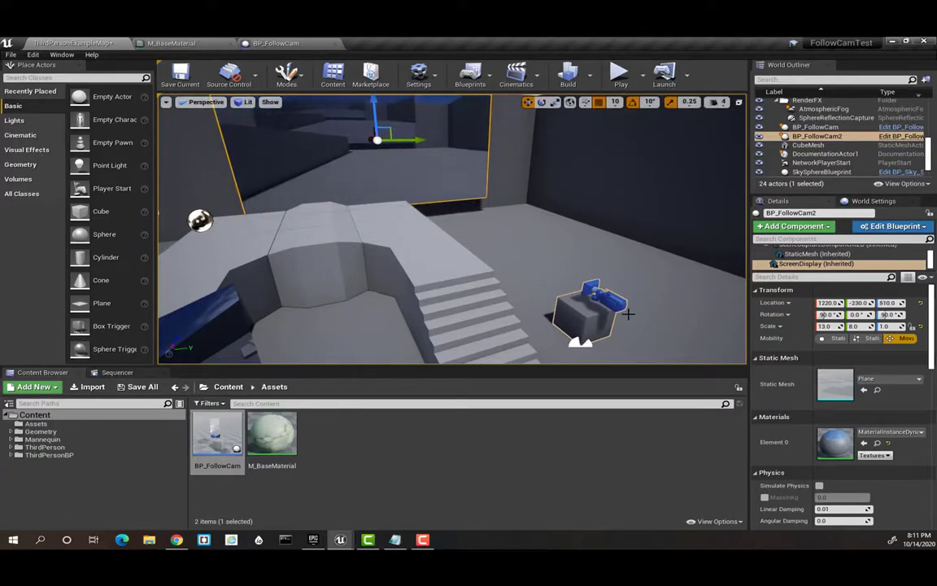
click(817, 254)
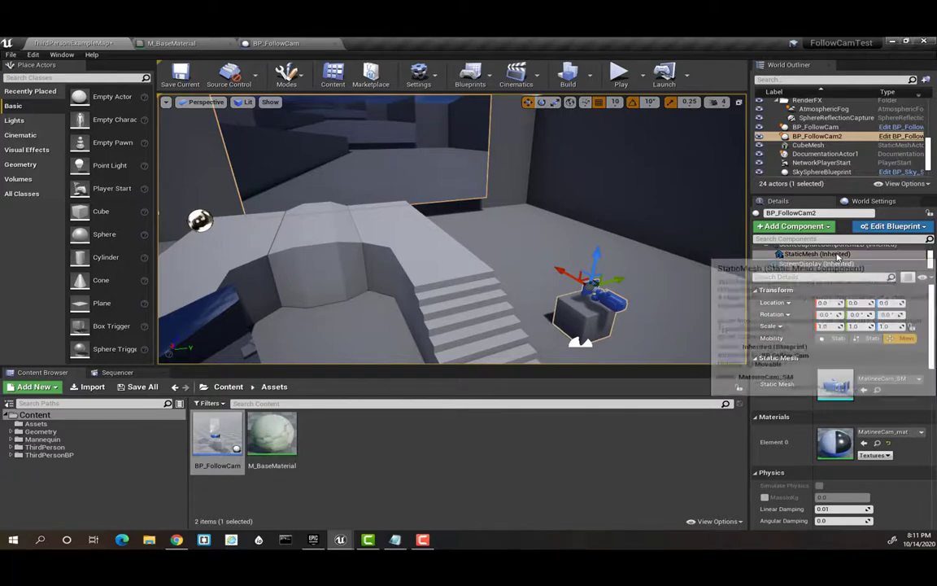
Step: Raise the SceneCaptureComponent2D in stages from Z 640 up to location 50, 50, 1080
click(842, 260)
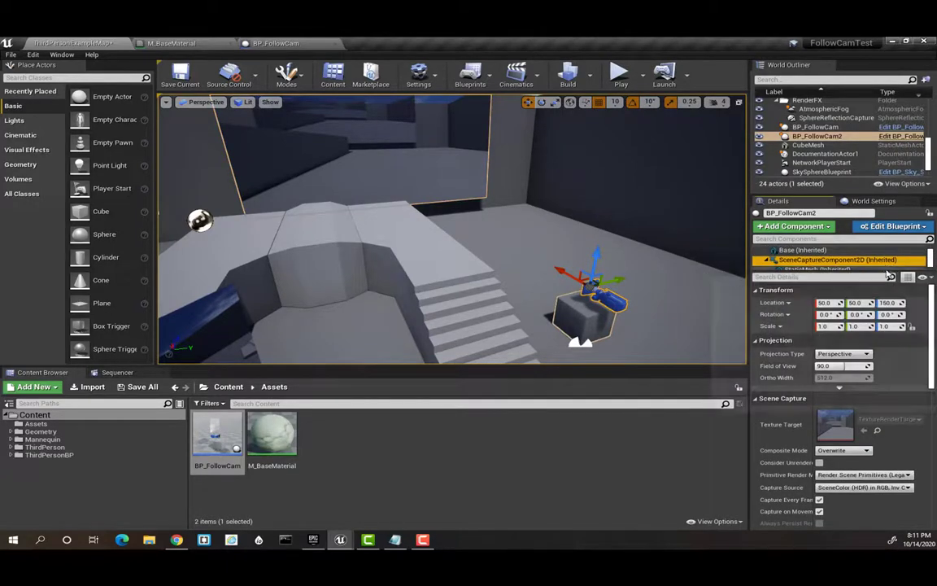
scroll(867, 289, up, 2)
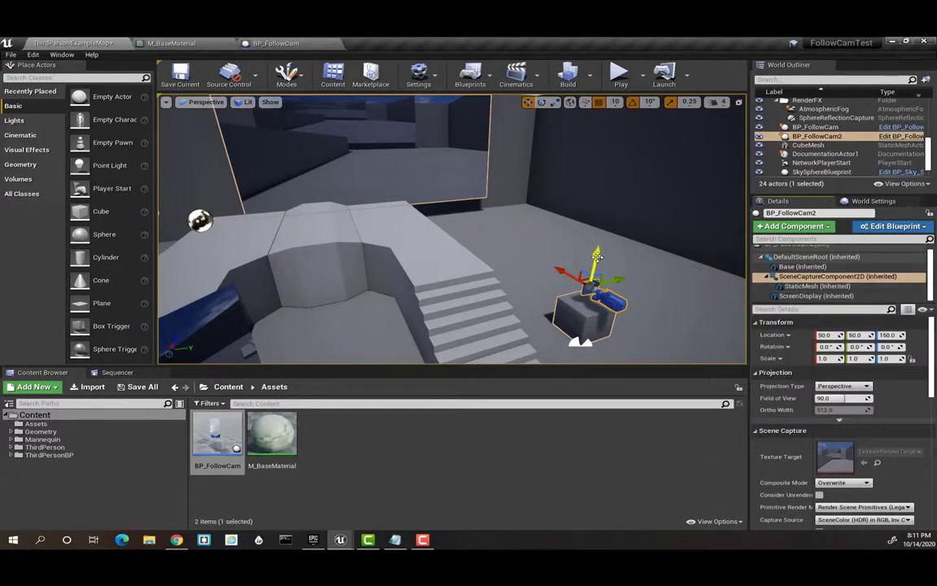
drag(596, 255, 598, 97)
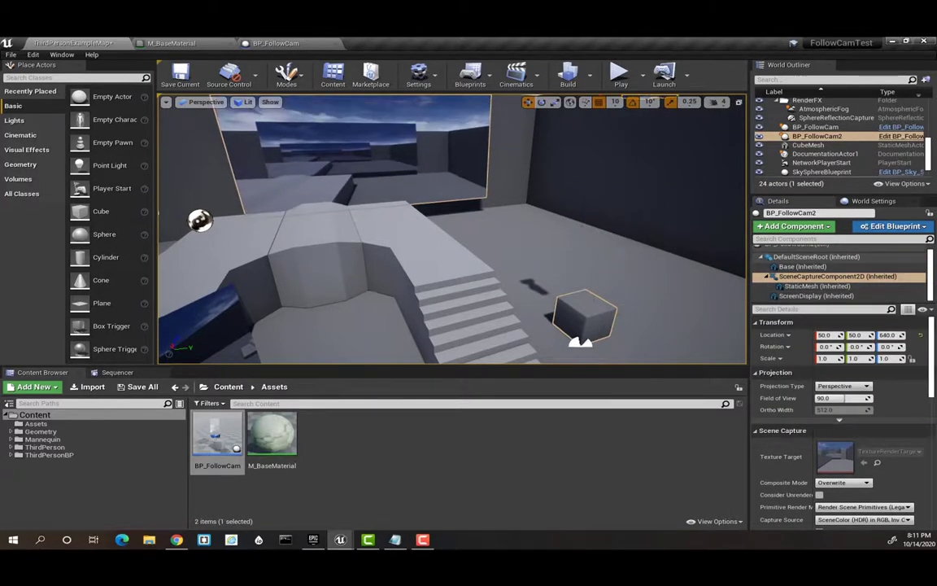
right_drag(569, 203, 455, 244)
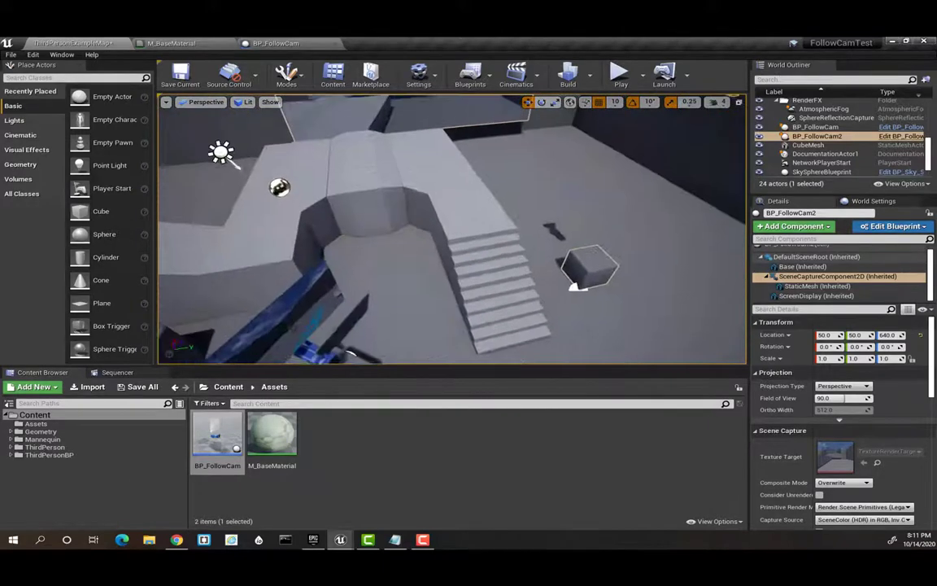
right_drag(633, 149, 633, 149)
drag(619, 145, 624, 102)
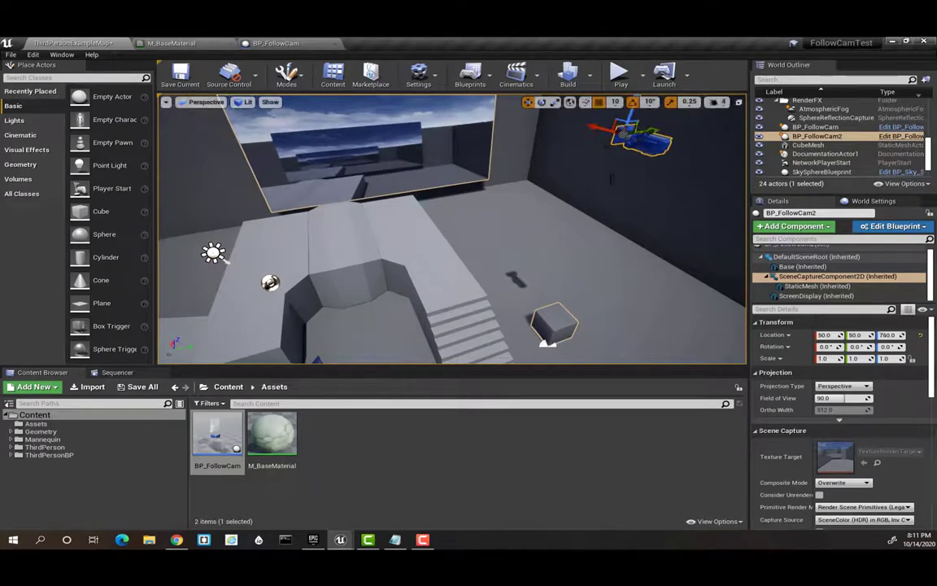
right_drag(488, 244, 161, 331)
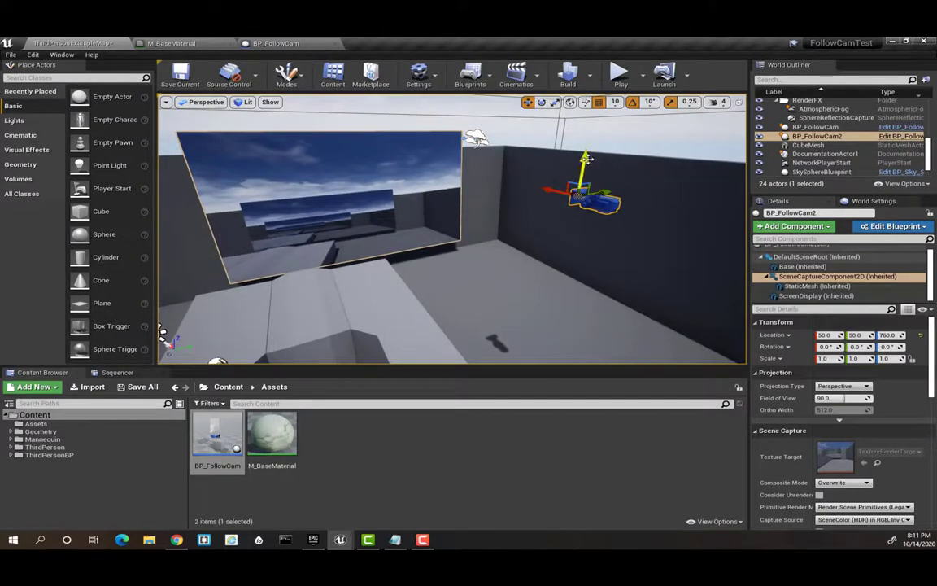
drag(586, 159, 587, 106)
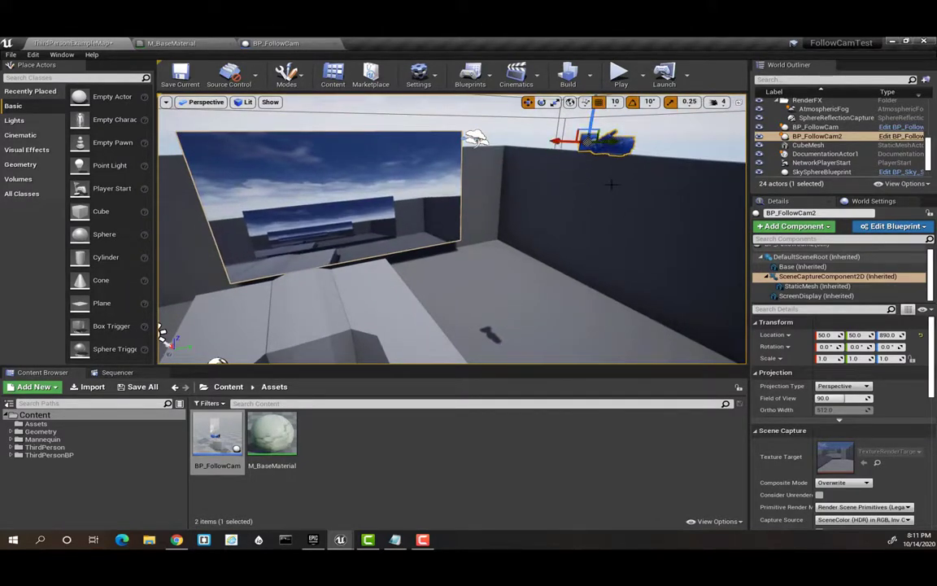
right_drag(578, 161, 584, 156)
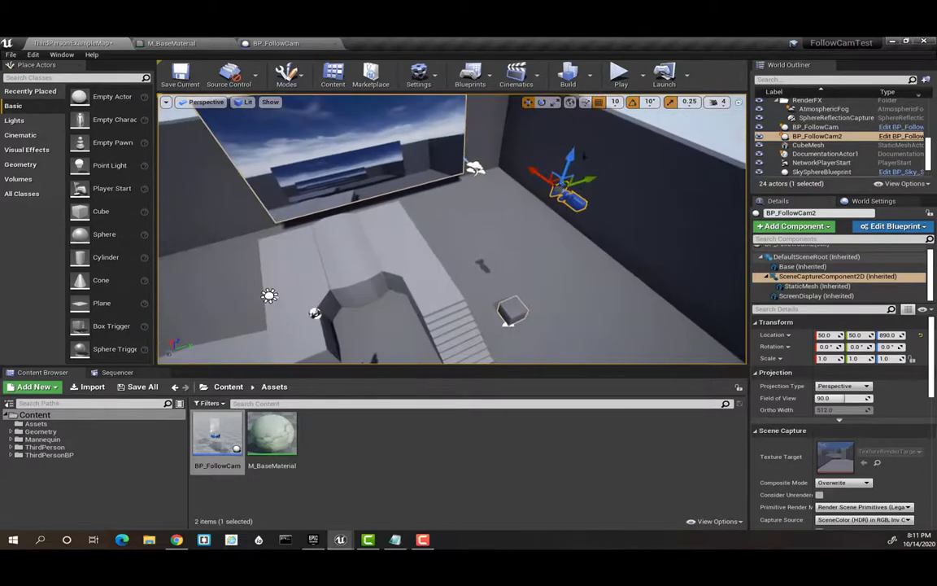
drag(572, 159, 588, 118)
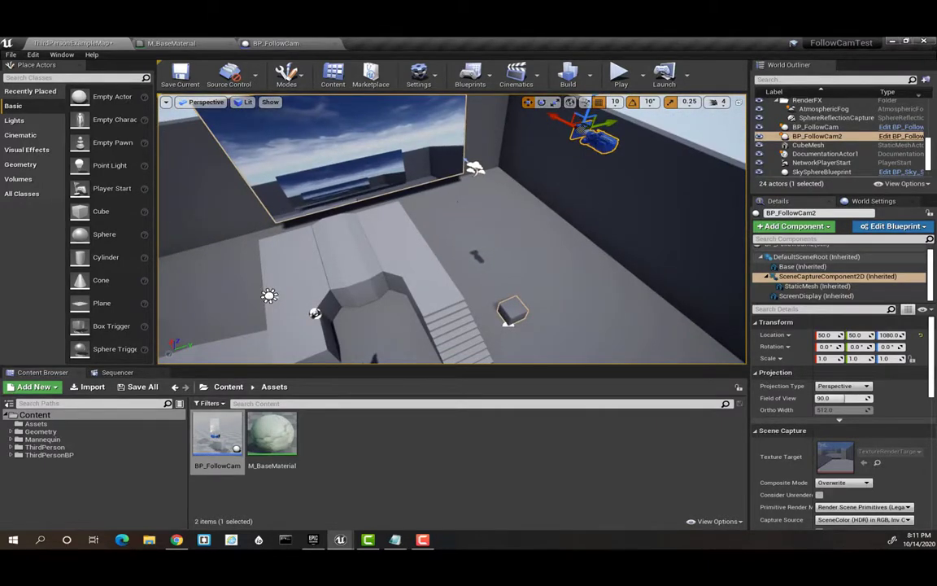
right_drag(587, 122, 590, 130)
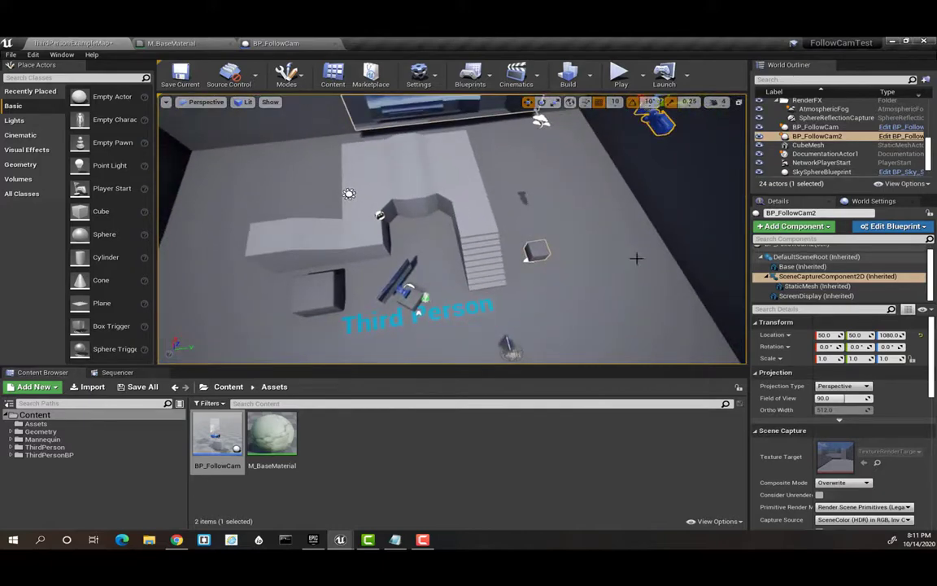
Step: Play in the editor and run the character up the stairs and across the upper platform
click(612, 81)
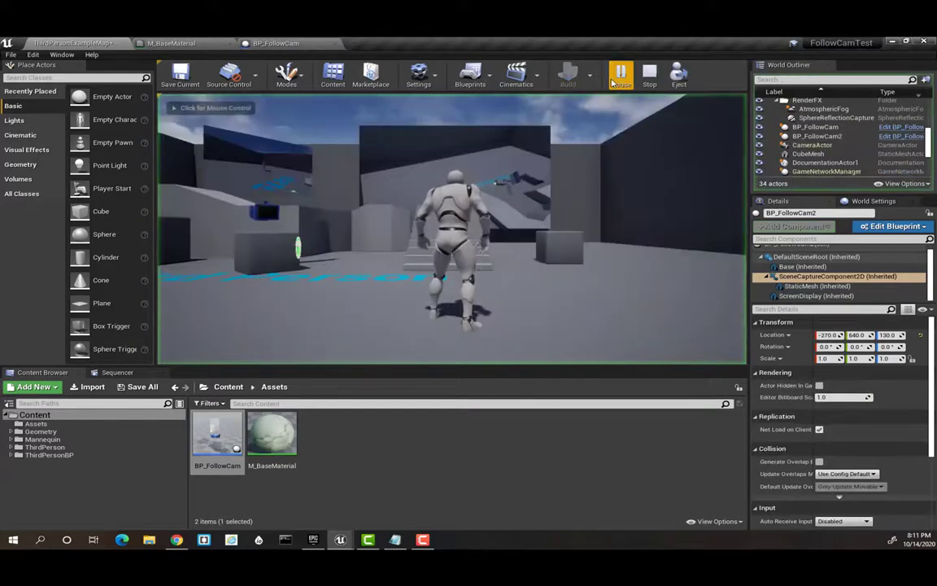
click(325, 204)
key(w)
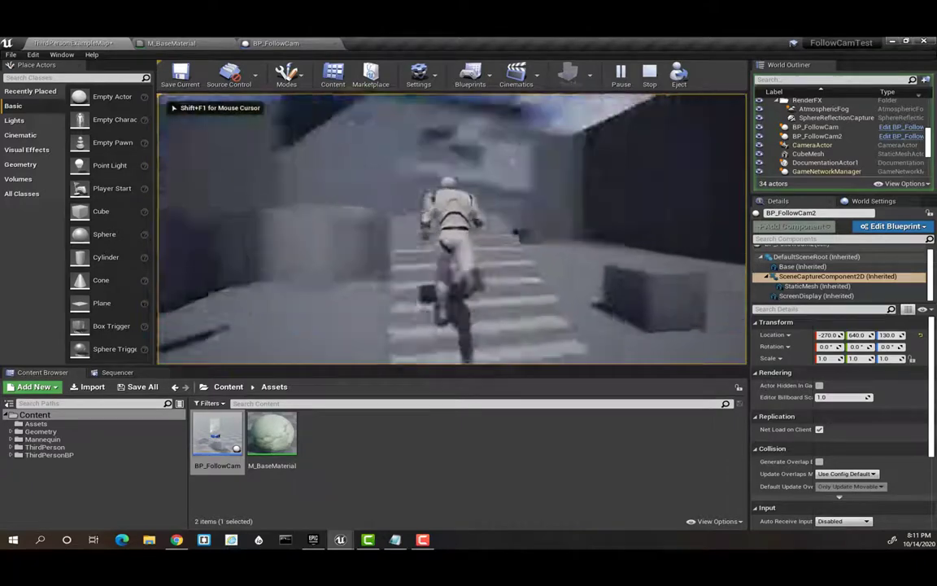
key(w)
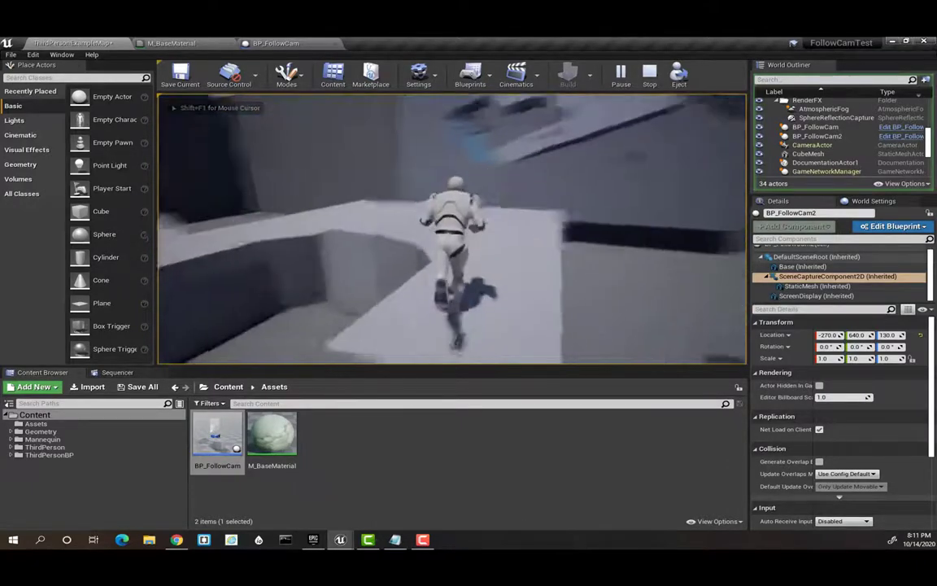
key(w)
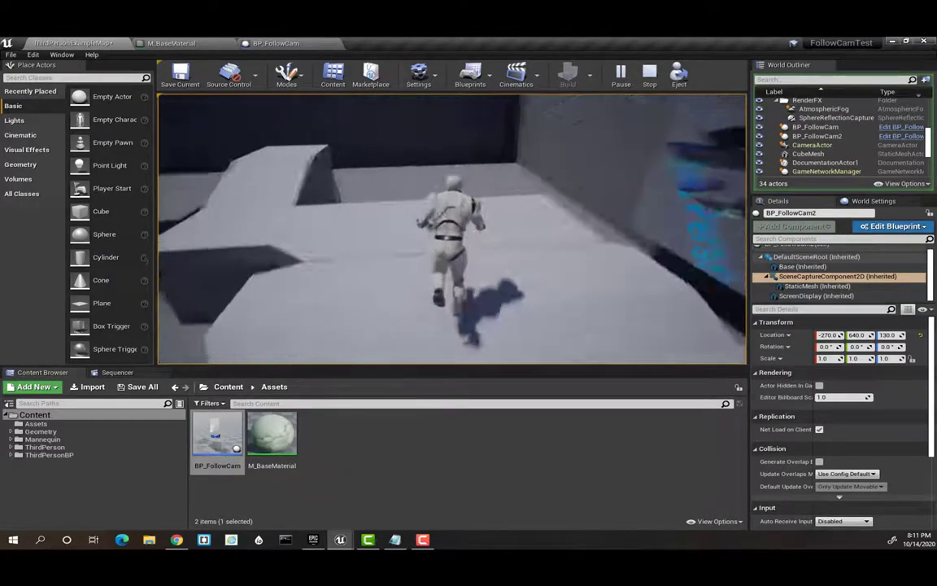
Step: Run toward the blue panel, drop off the platform, then end the play session with Esc
key(w)
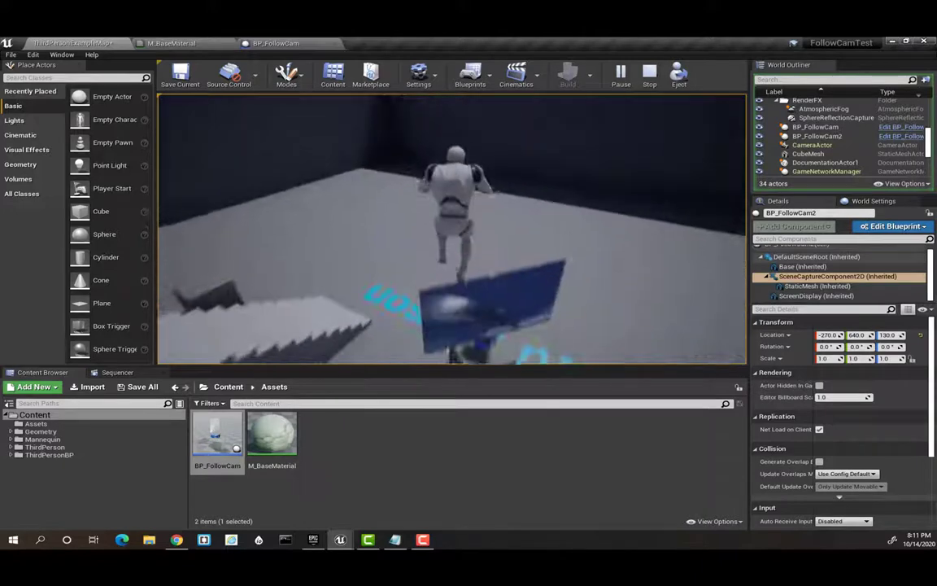
key(w)
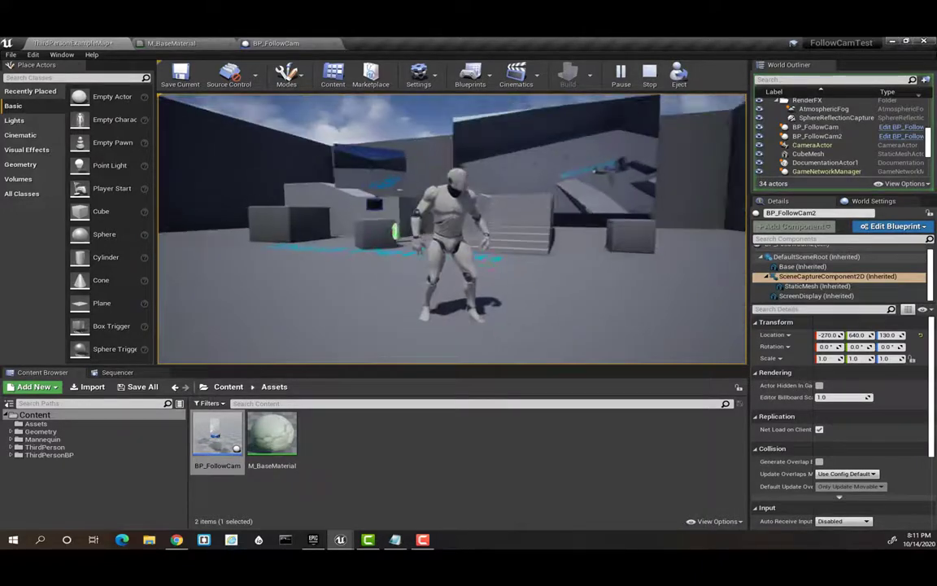
key(Escape)
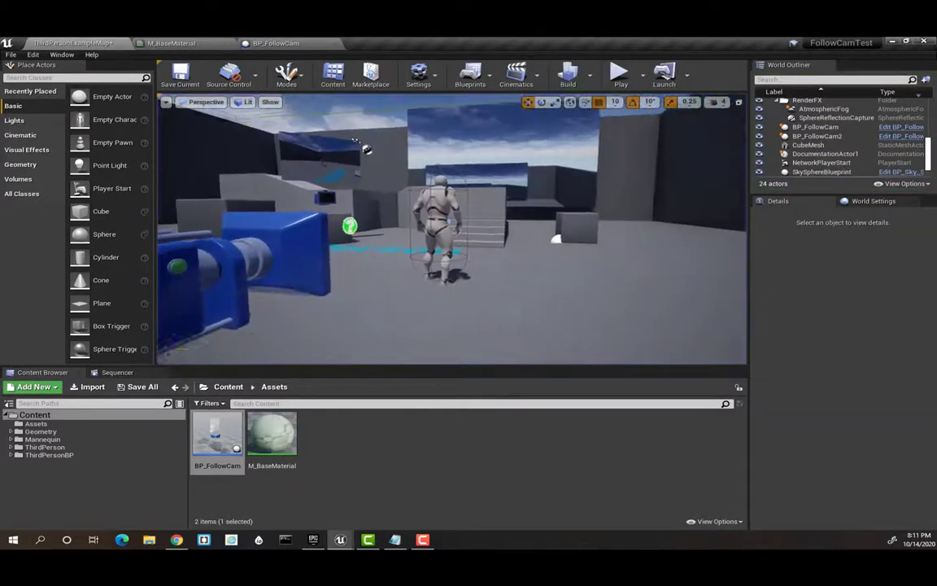
key(s)
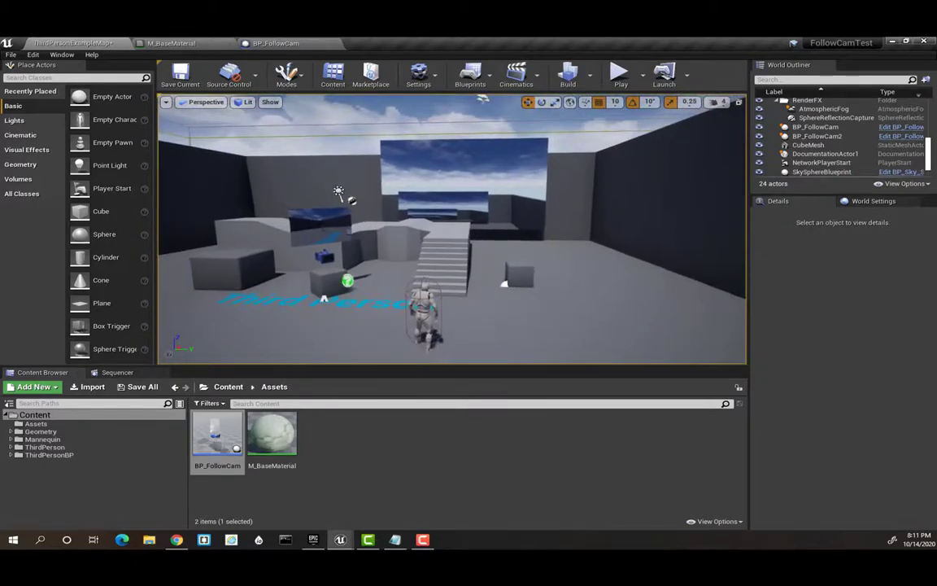